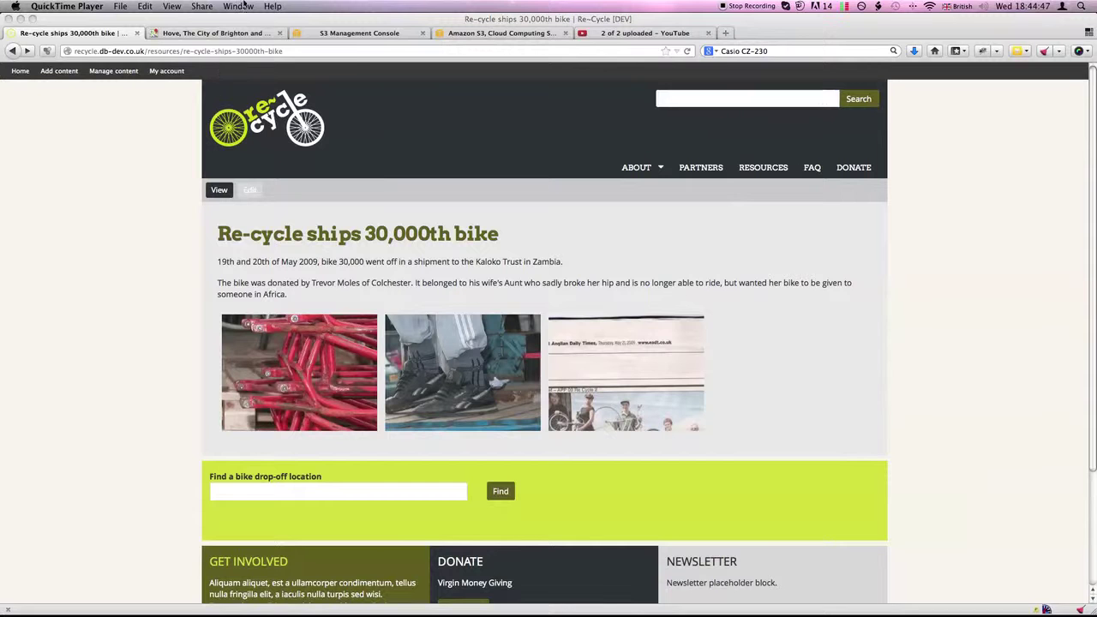
- Switch to Firefox's Bike 30,000 window and open the old Re~Cycle site's Image Galleries page from its Media section
click(240, 6)
key(super+Tab)
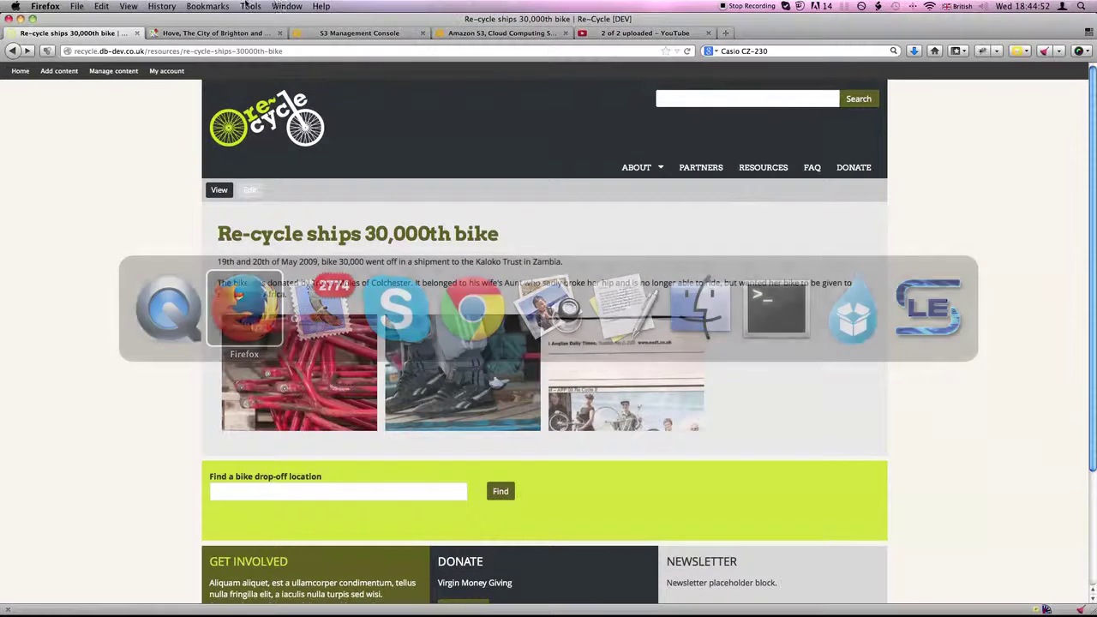
click(287, 6)
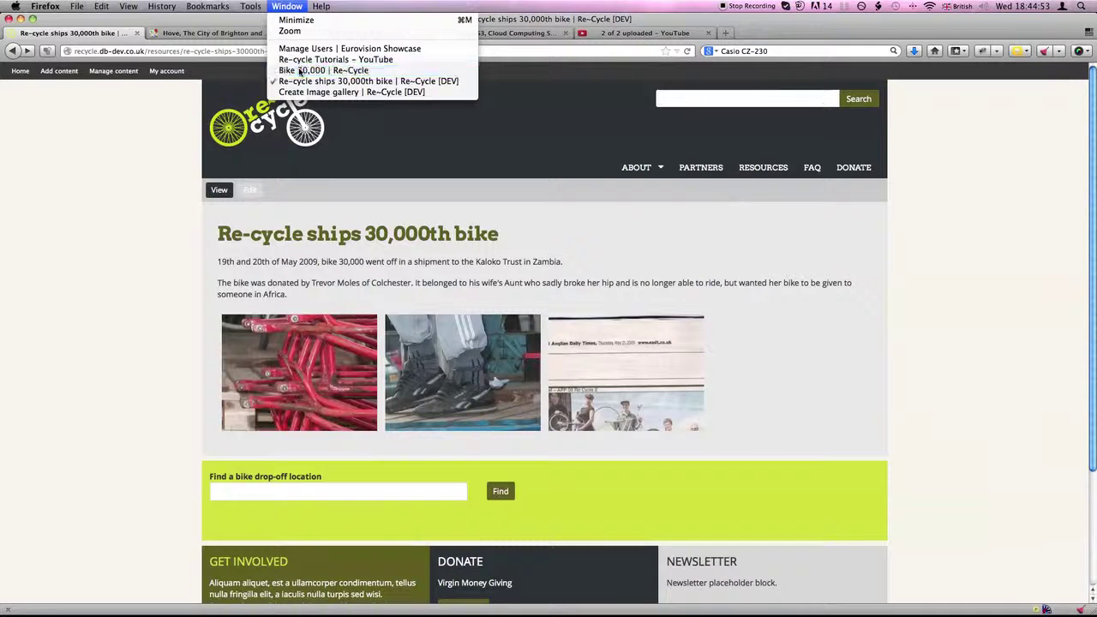
click(317, 70)
scroll(673, 268, down, 3)
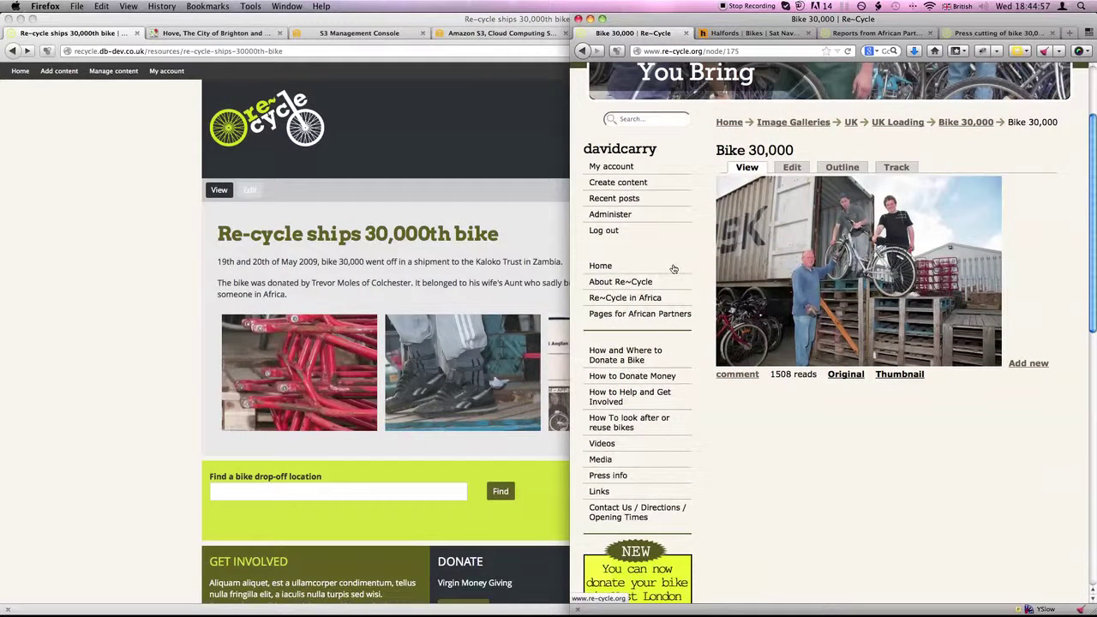
click(602, 461)
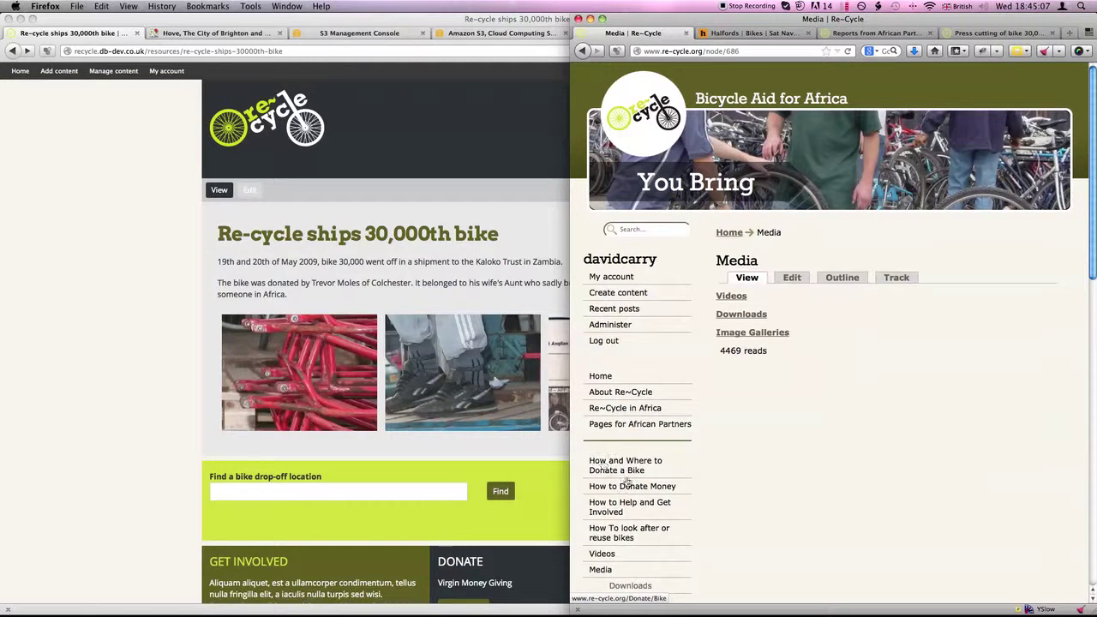
click(749, 335)
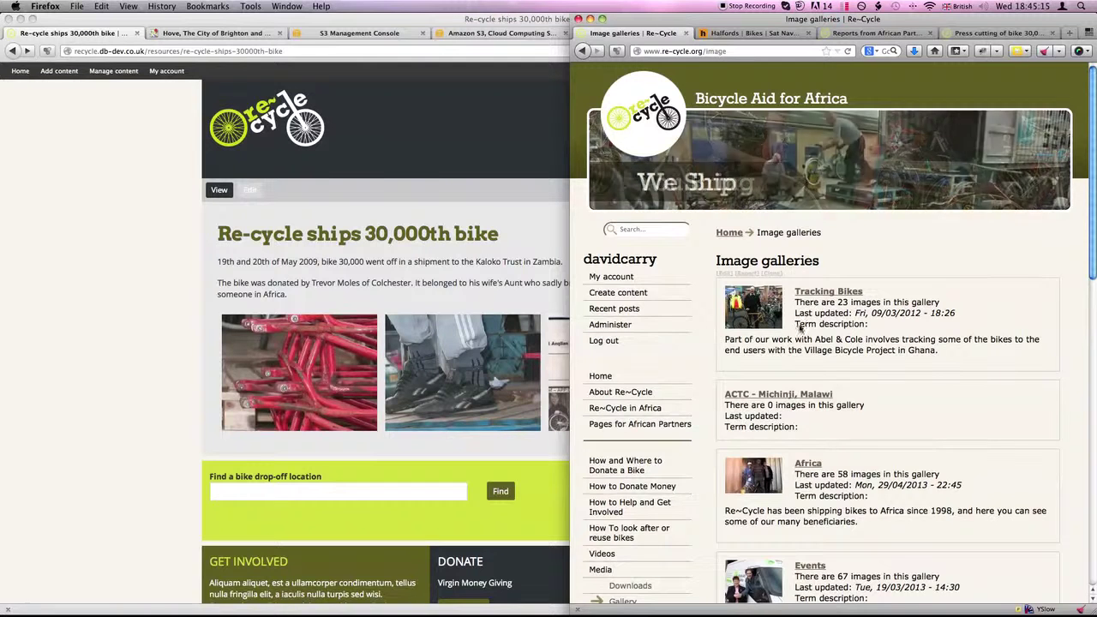
- Browse the old site's Africa image gallery and view its Africa - Women sub-gallery
scroll(789, 330, down, 8)
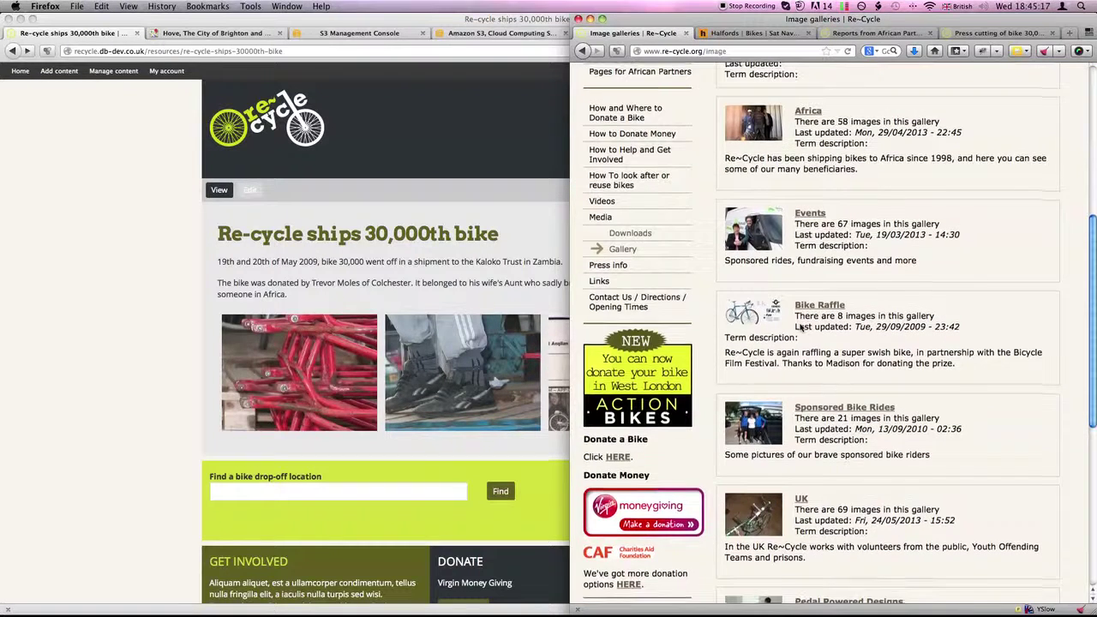
scroll(800, 328, up, 5)
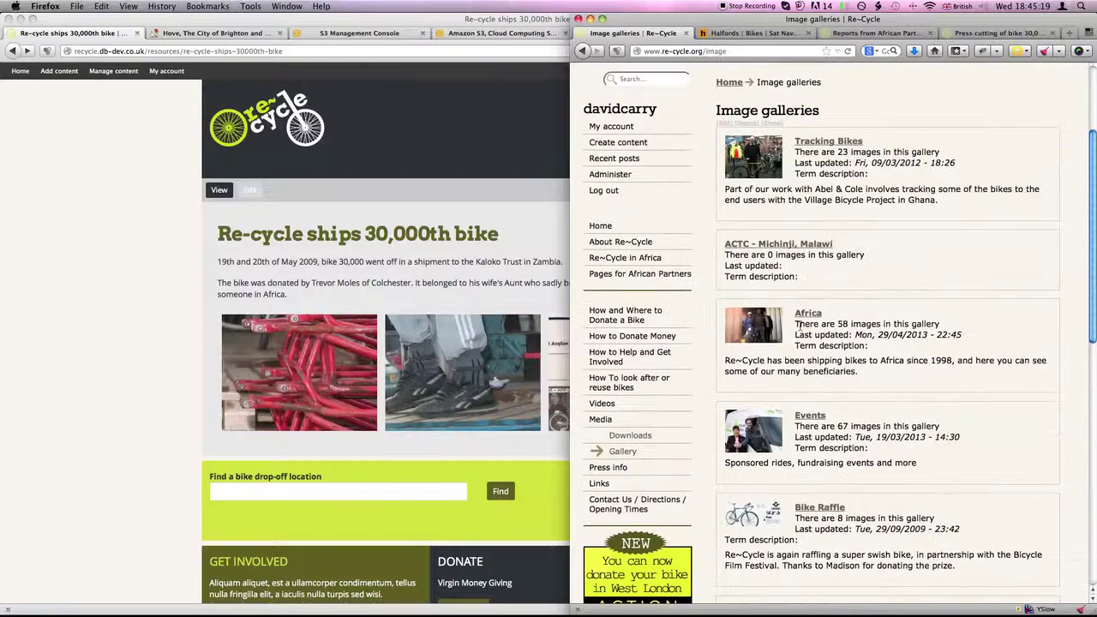
click(808, 315)
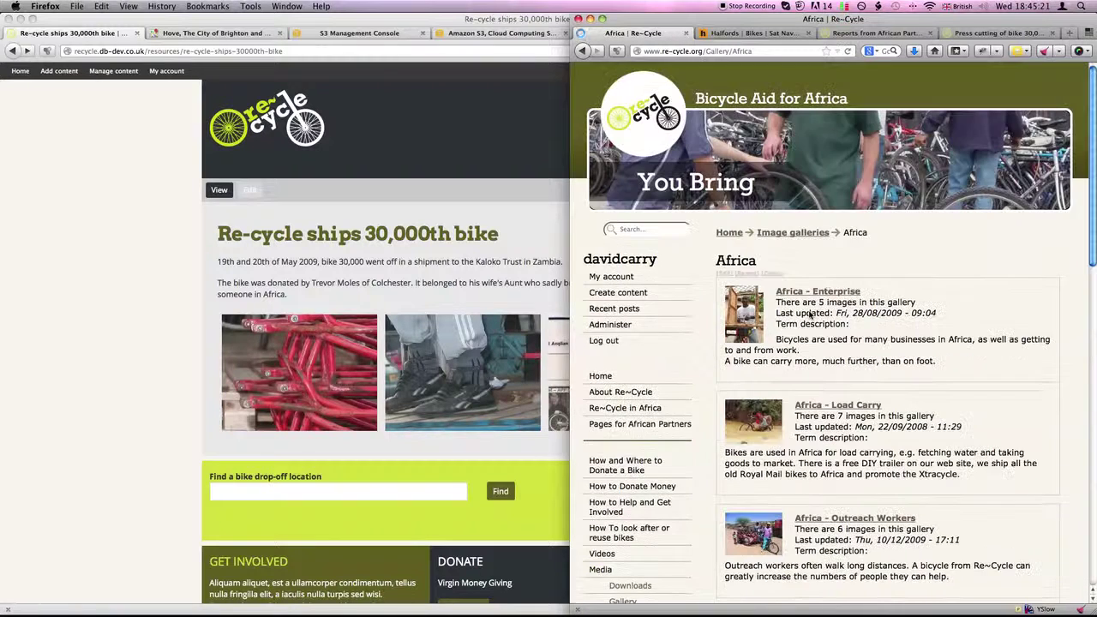
scroll(808, 315, down, 4)
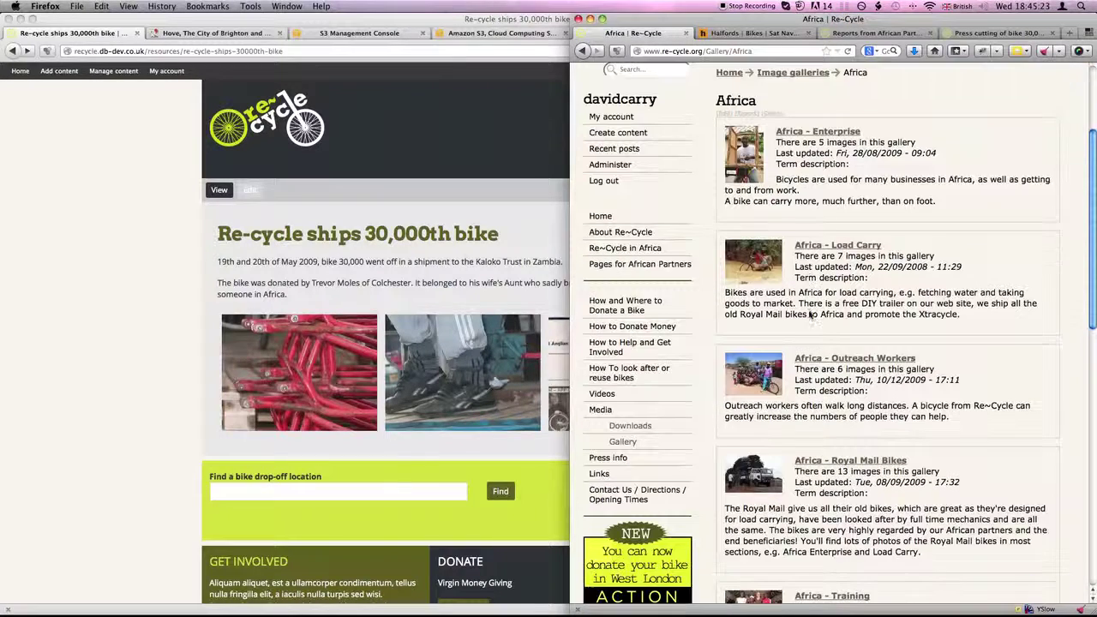
scroll(809, 313, down, 3)
scroll(809, 313, down, 7)
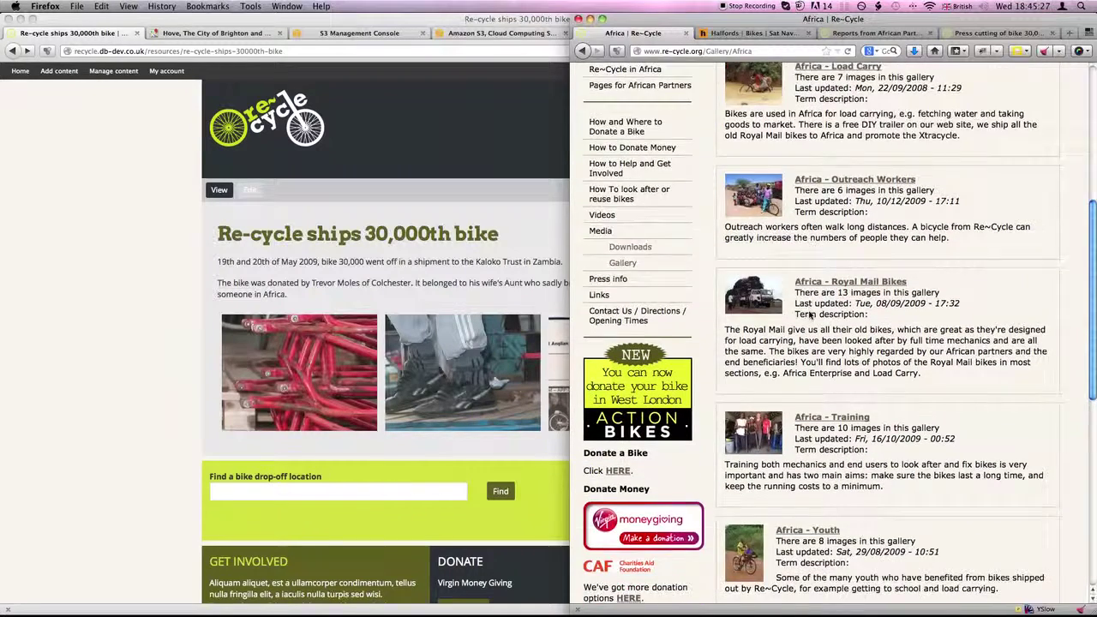
scroll(809, 314, down, 5)
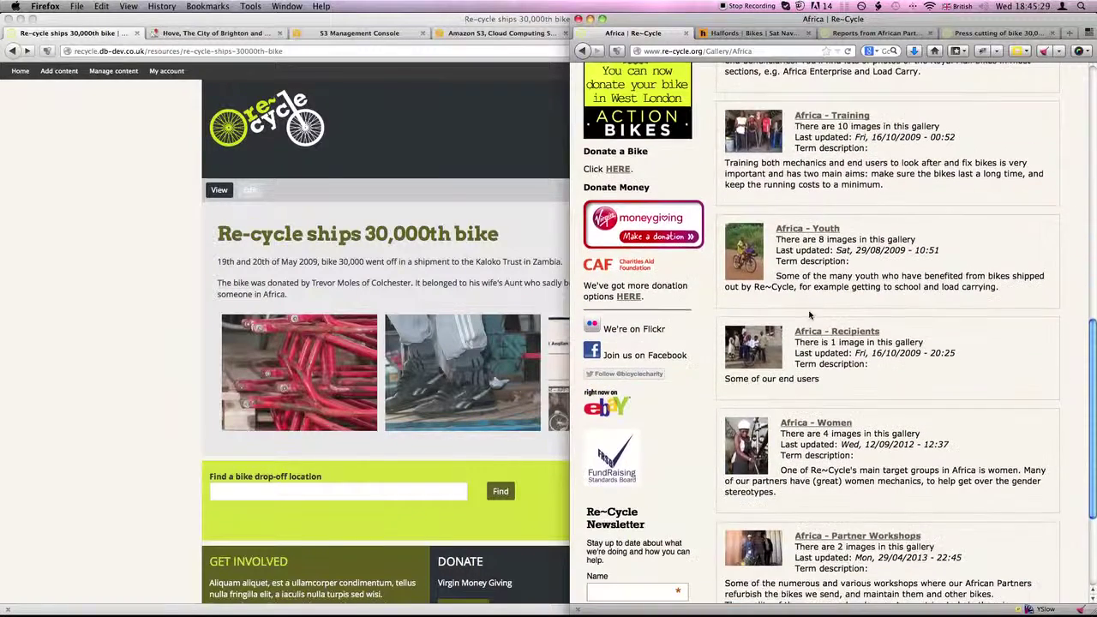
click(812, 354)
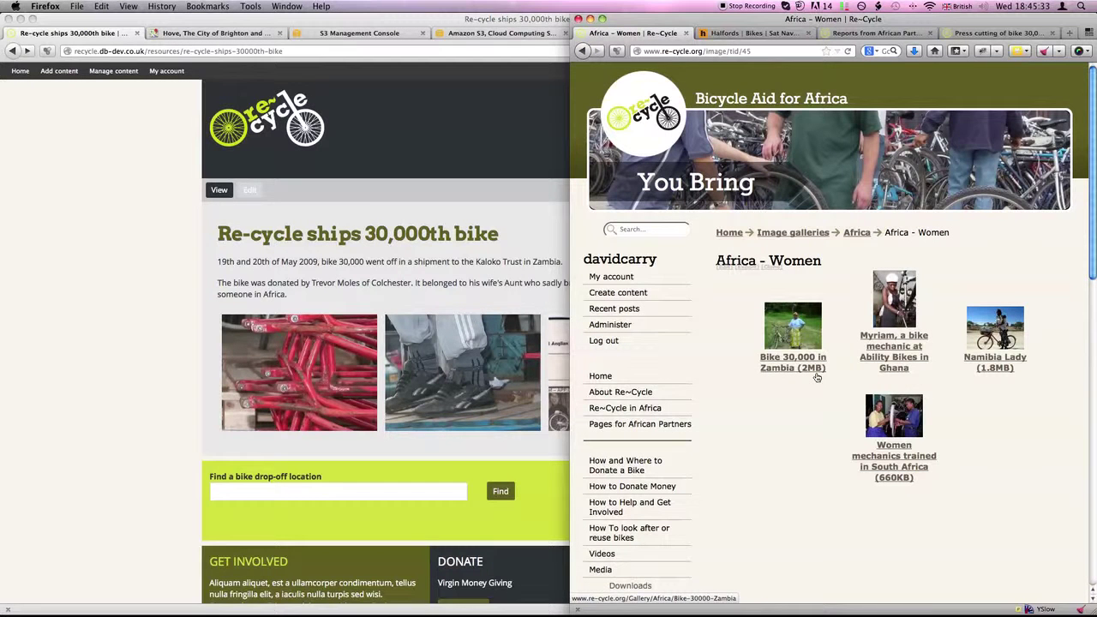
- Return to the Africa gallery and copy the description text of the Africa - Women entry
click(855, 232)
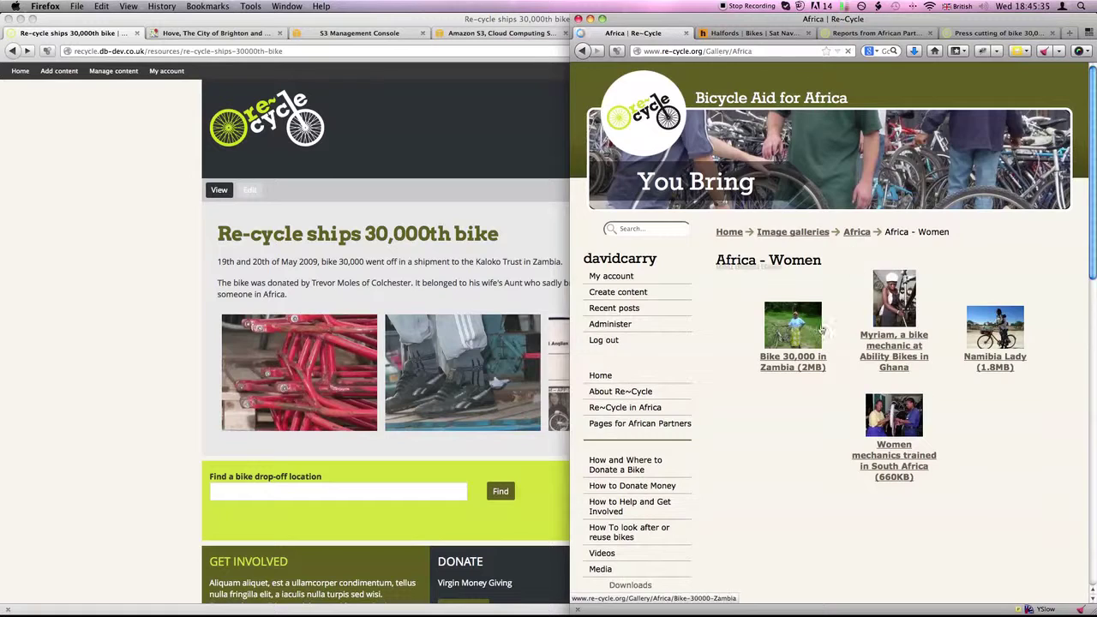
scroll(817, 330, down, 10)
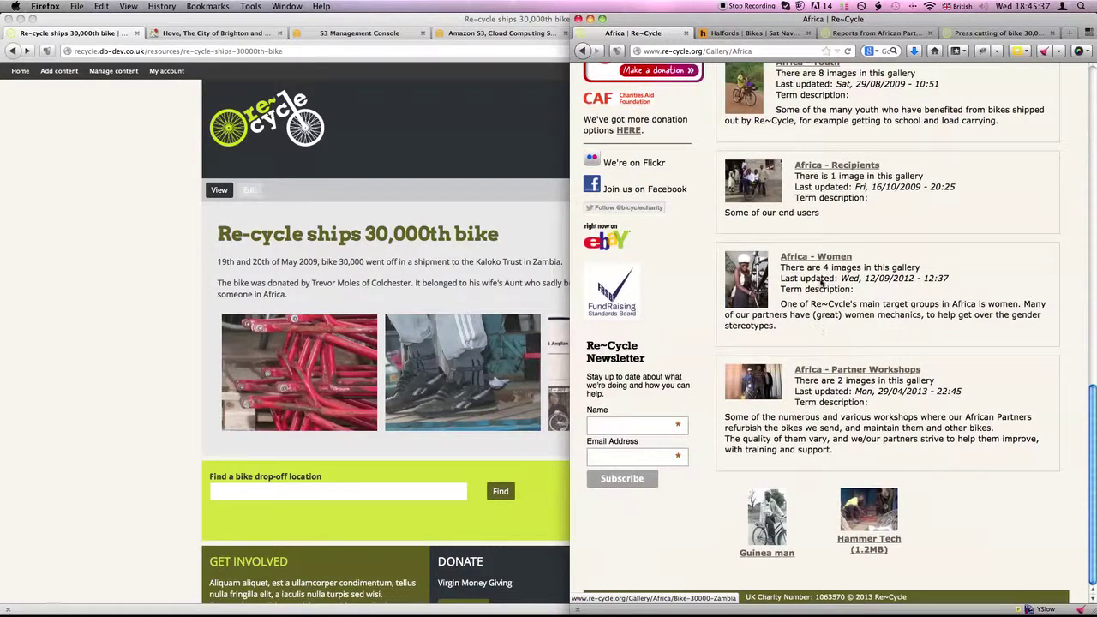
double_click(789, 305)
drag(788, 305, 780, 330)
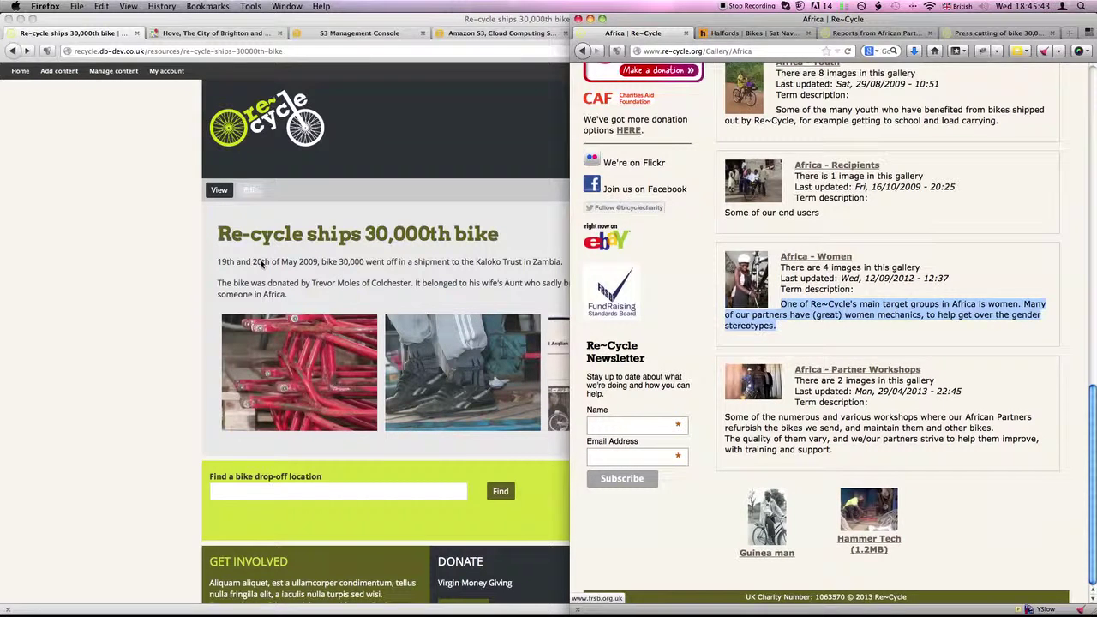
- Bring the Re~Cycle [DEV] window forward and view the Image galleries listing within its Resources section
click(160, 241)
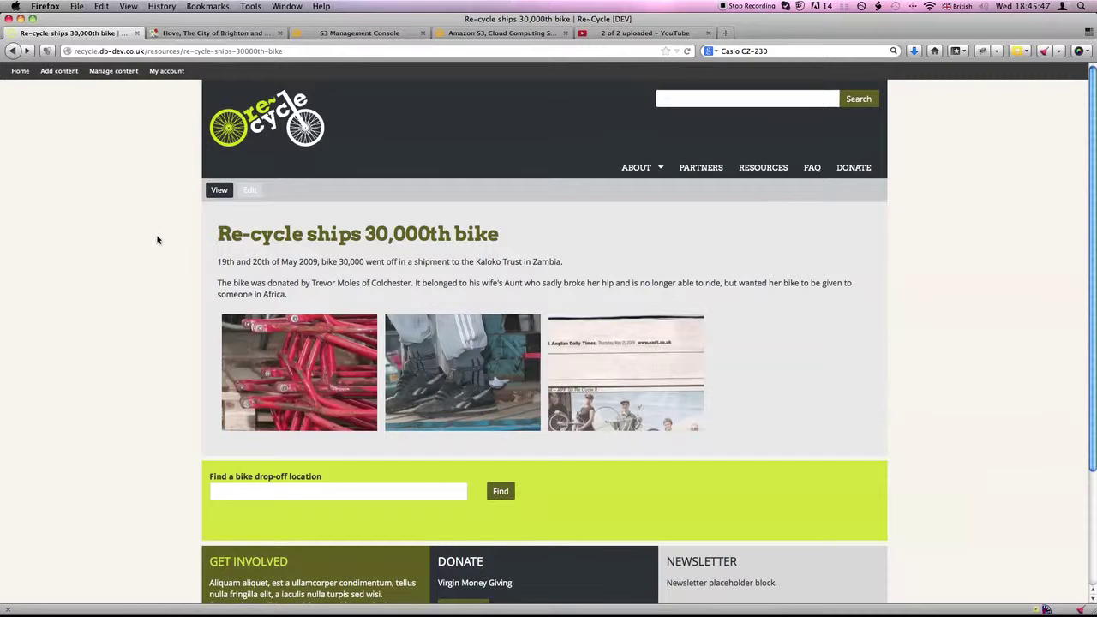
click(770, 168)
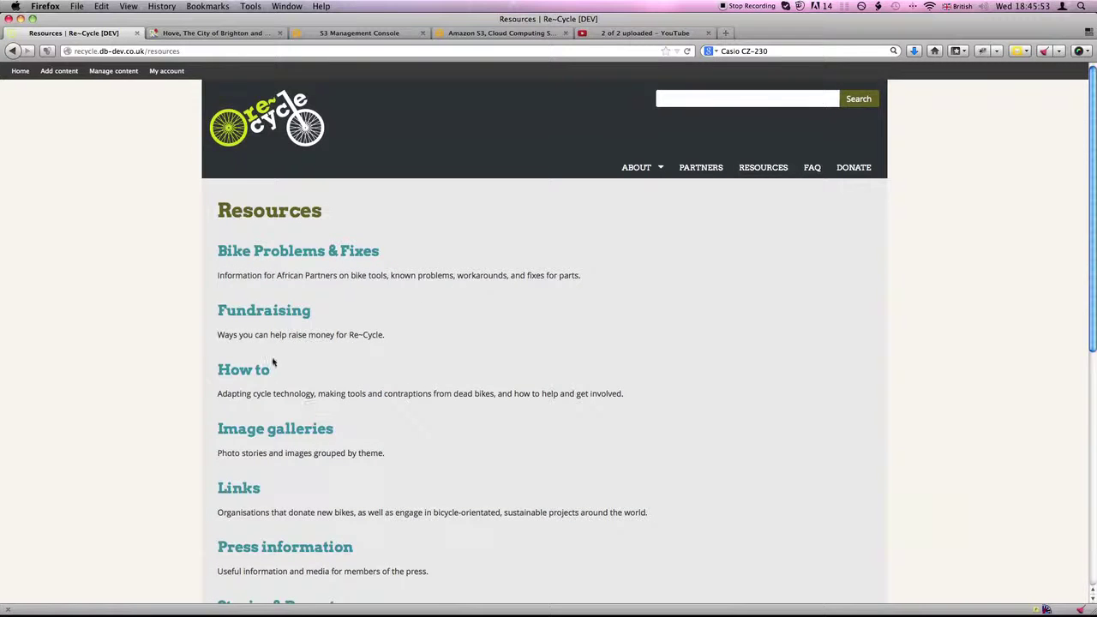
scroll(274, 362, down, 3)
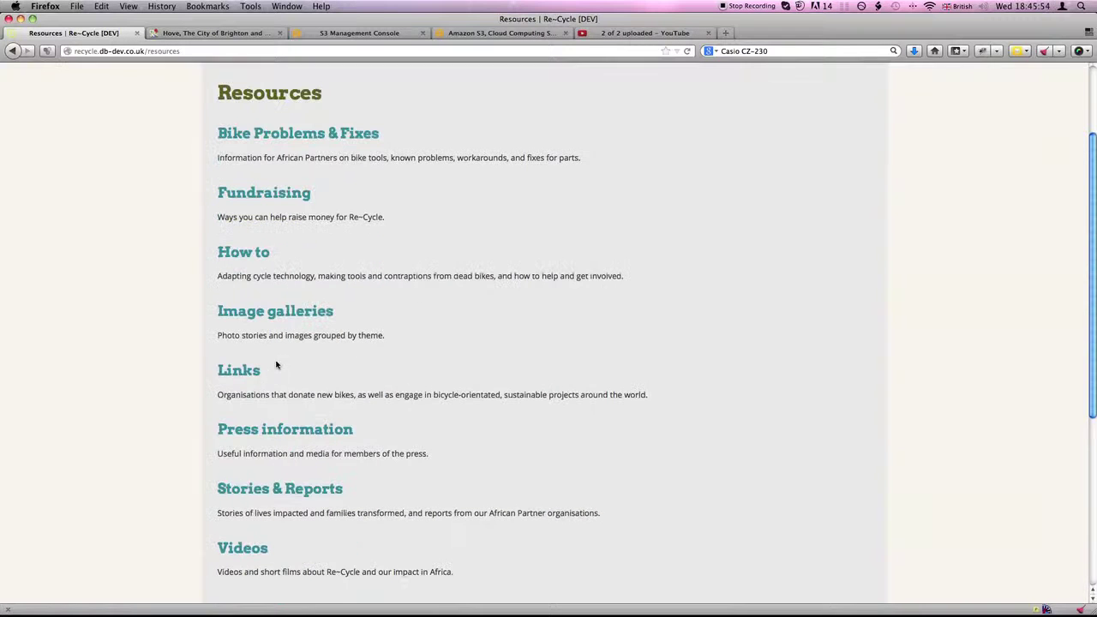
click(276, 316)
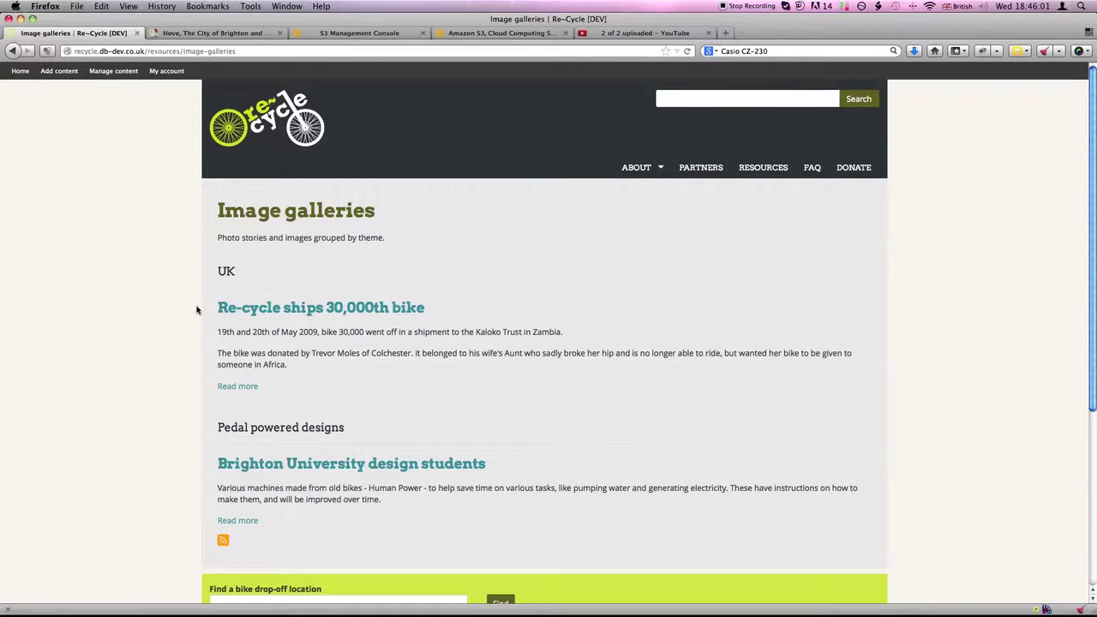
scroll(196, 310, down, 2)
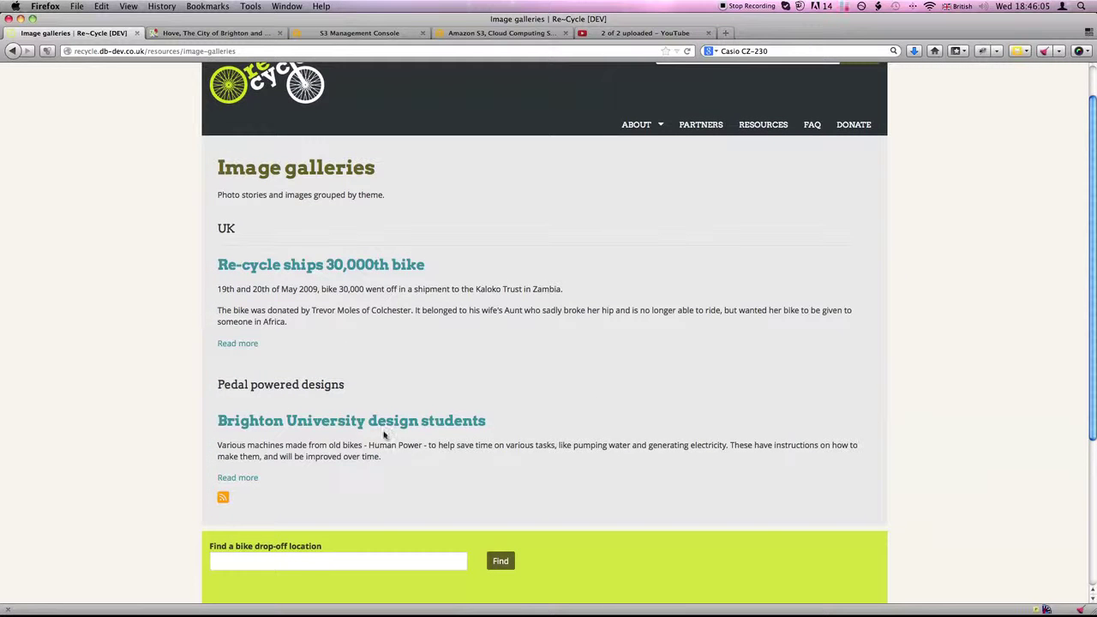
- Examine the Brighton University design students gallery and its Electricity generation image with caption, and return to the gallery listing
click(334, 422)
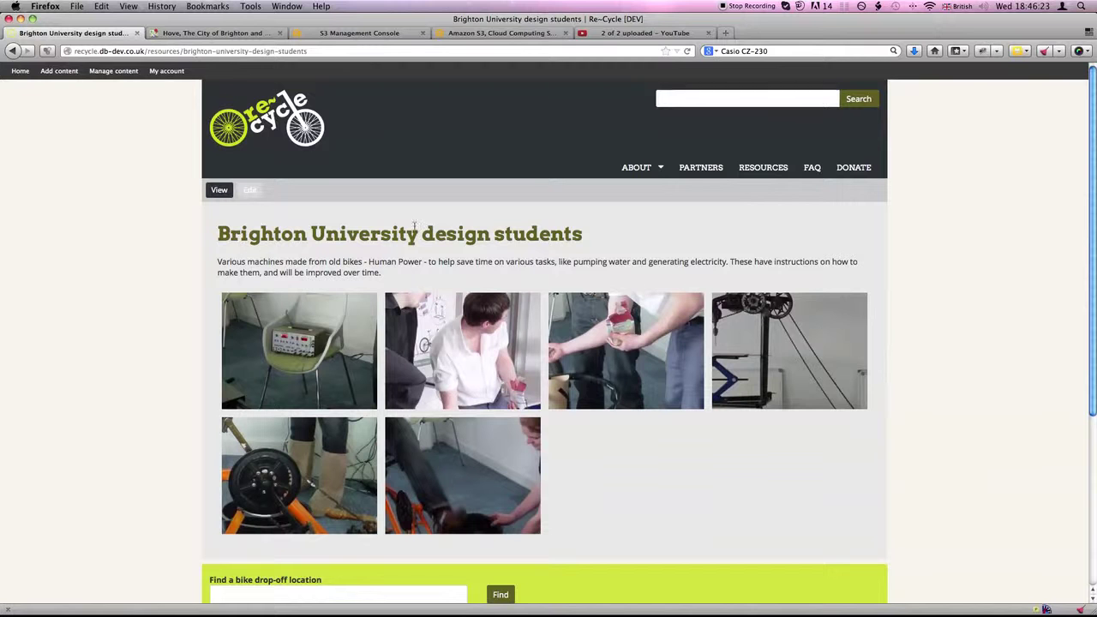
scroll(670, 422, down, 1)
scroll(531, 407, down, 1)
click(324, 337)
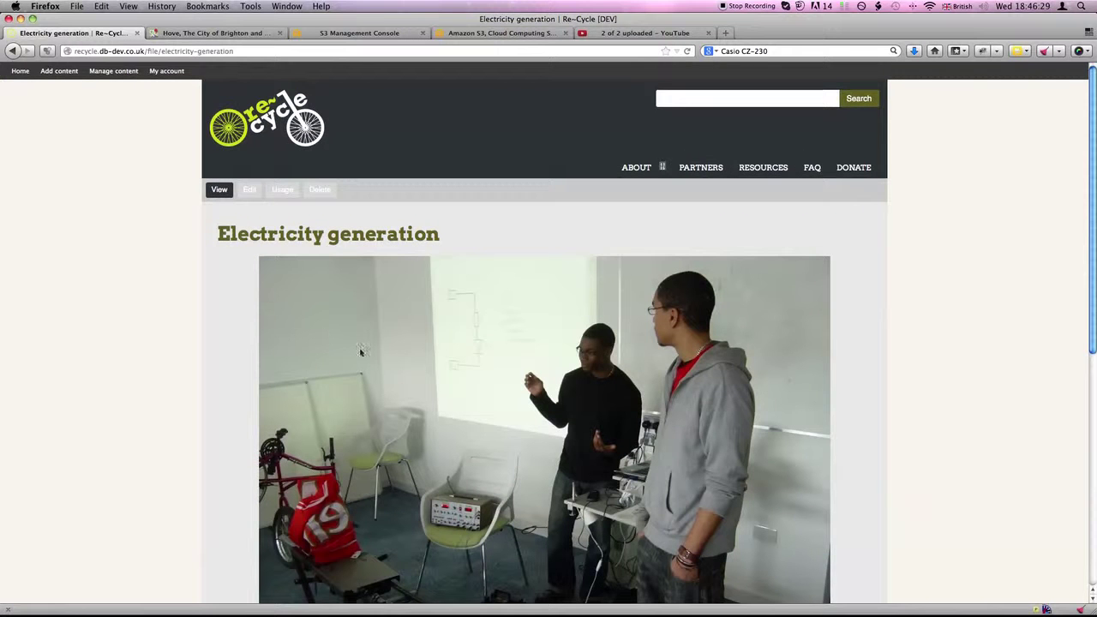
scroll(359, 318, down, 5)
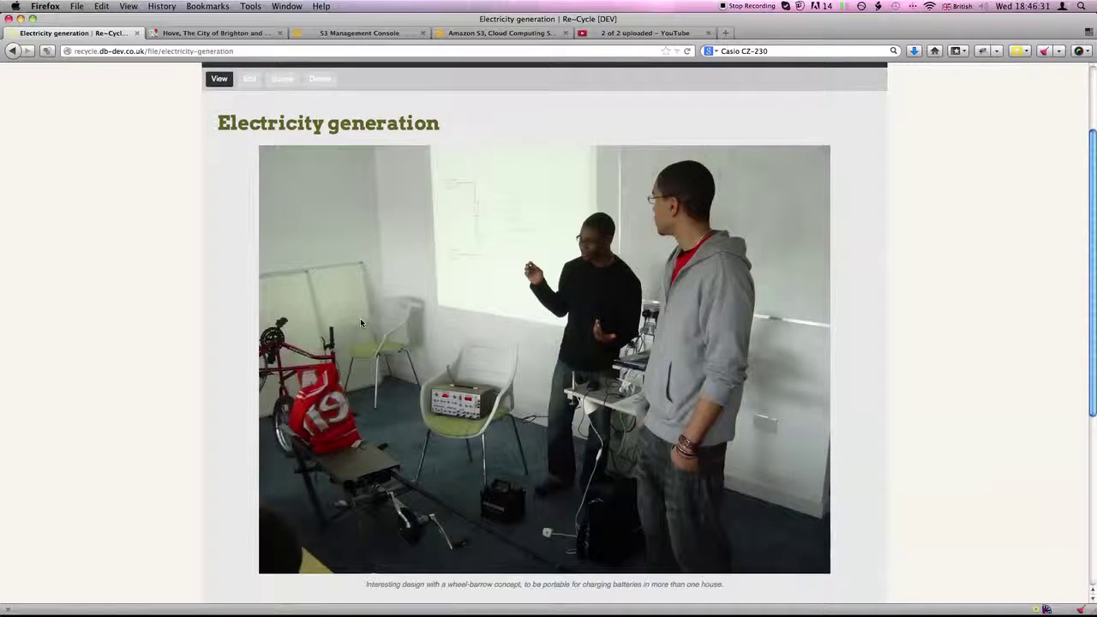
scroll(359, 318, up, 3)
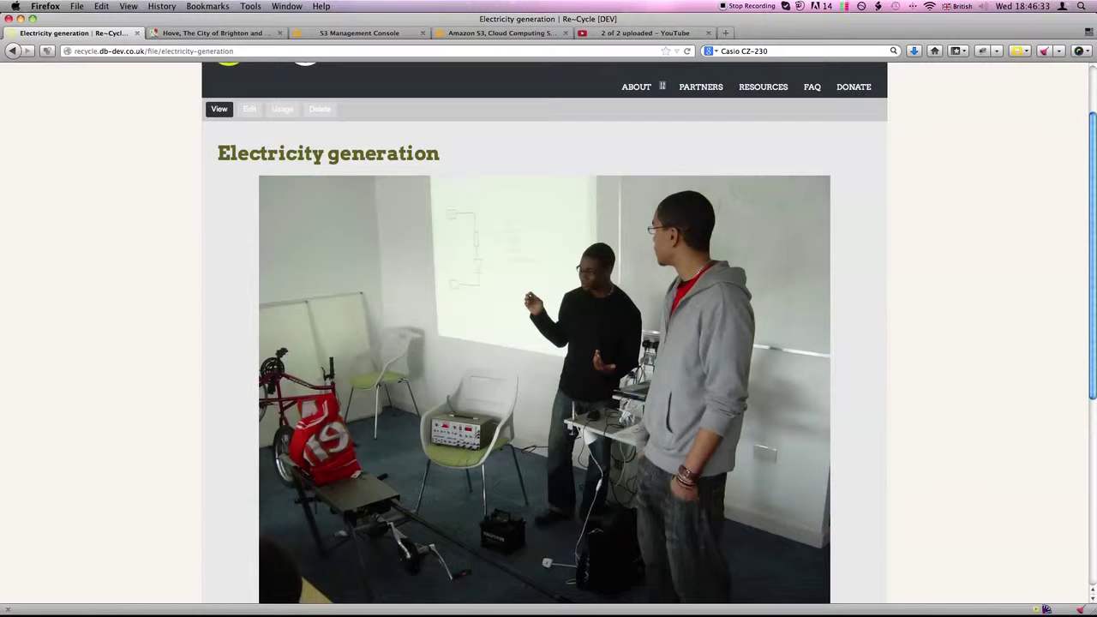
scroll(360, 318, down, 8)
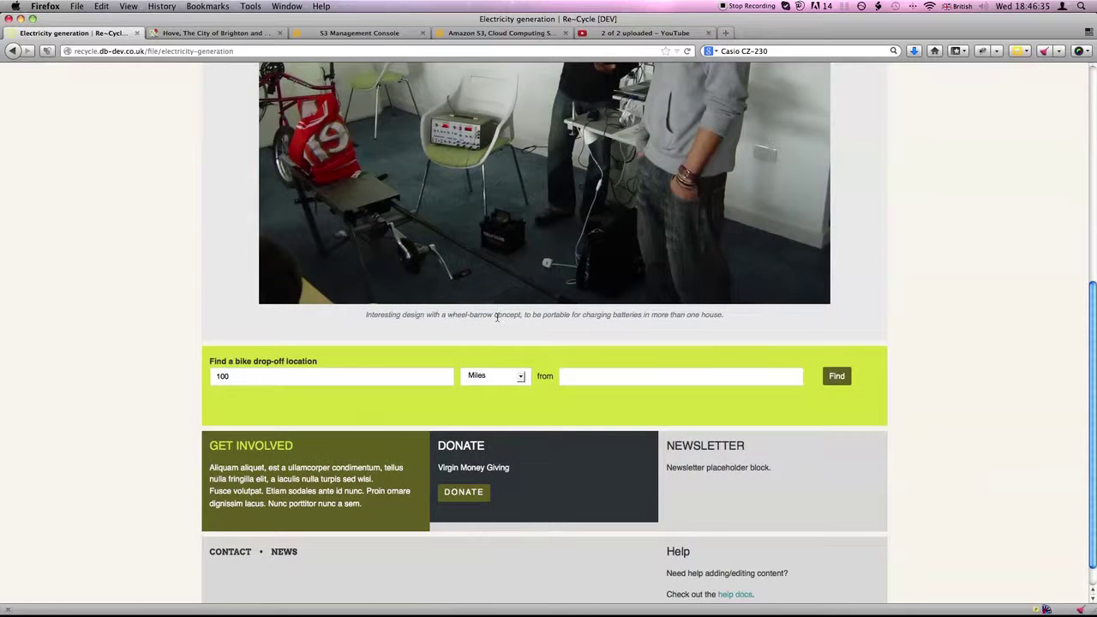
scroll(495, 316, up, 10)
click(13, 51)
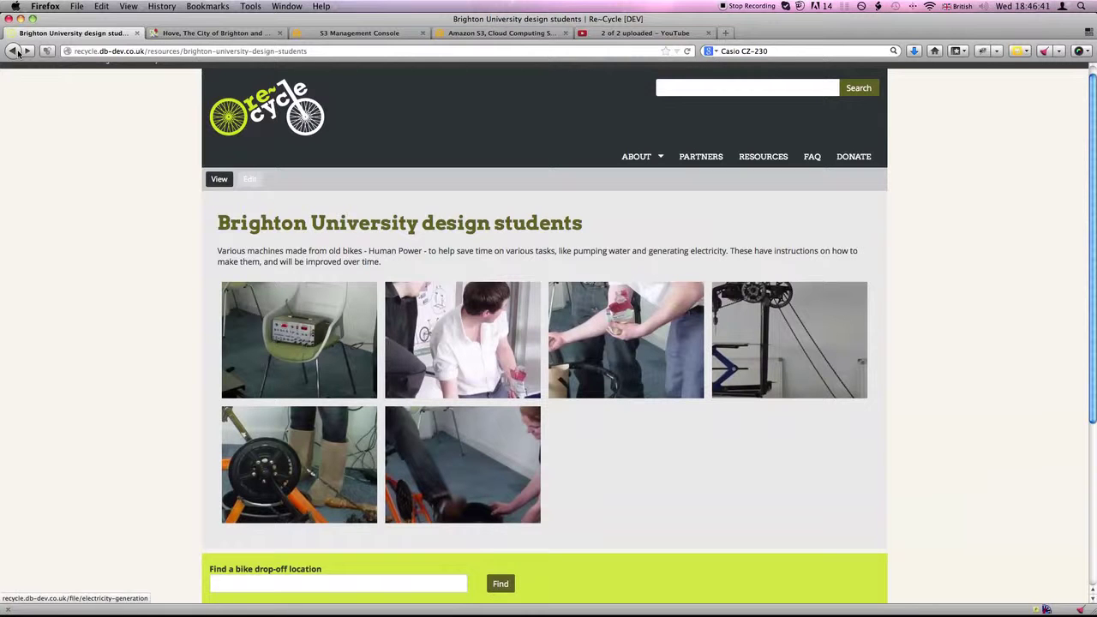
click(14, 50)
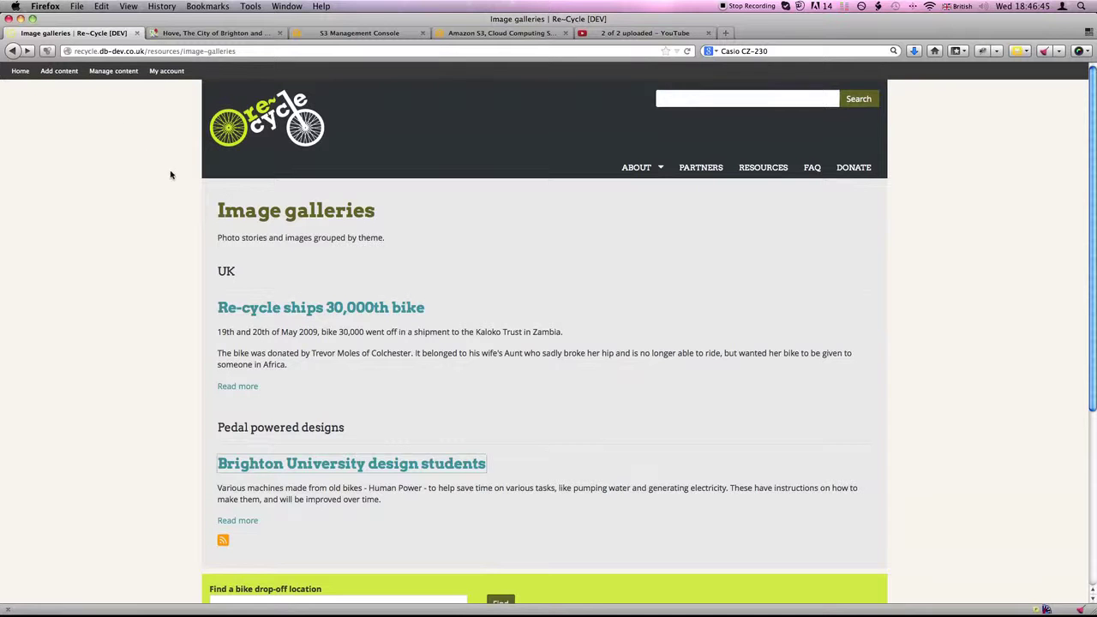
- Create new Image gallery content titled Women, with the copied description "One of Re~Cycle's main target groups in Africa is women..." as its body
click(59, 75)
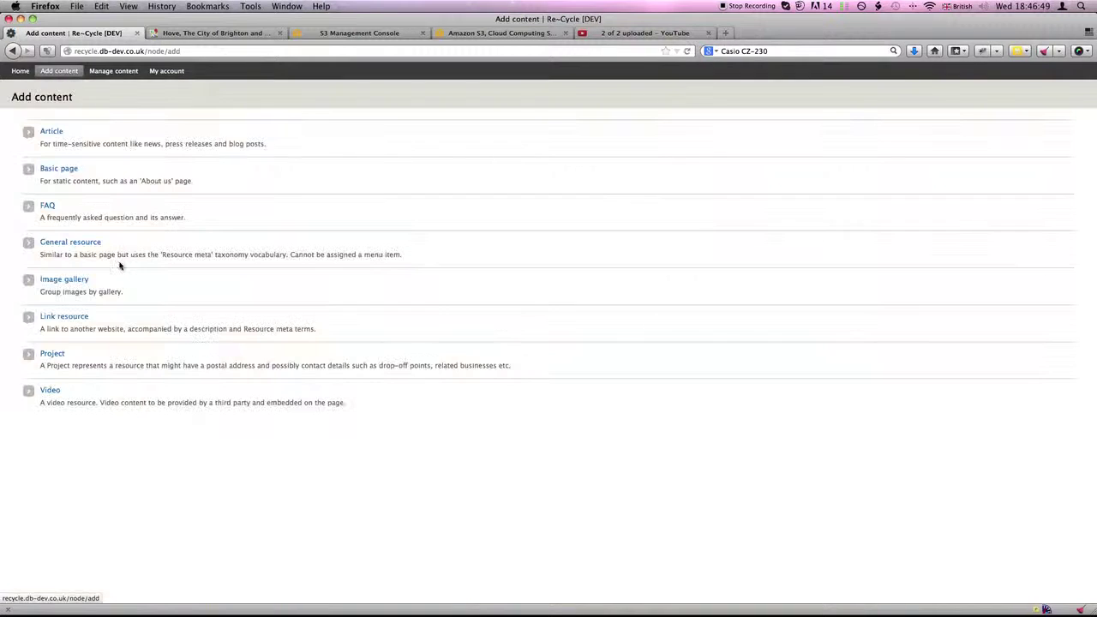
click(70, 283)
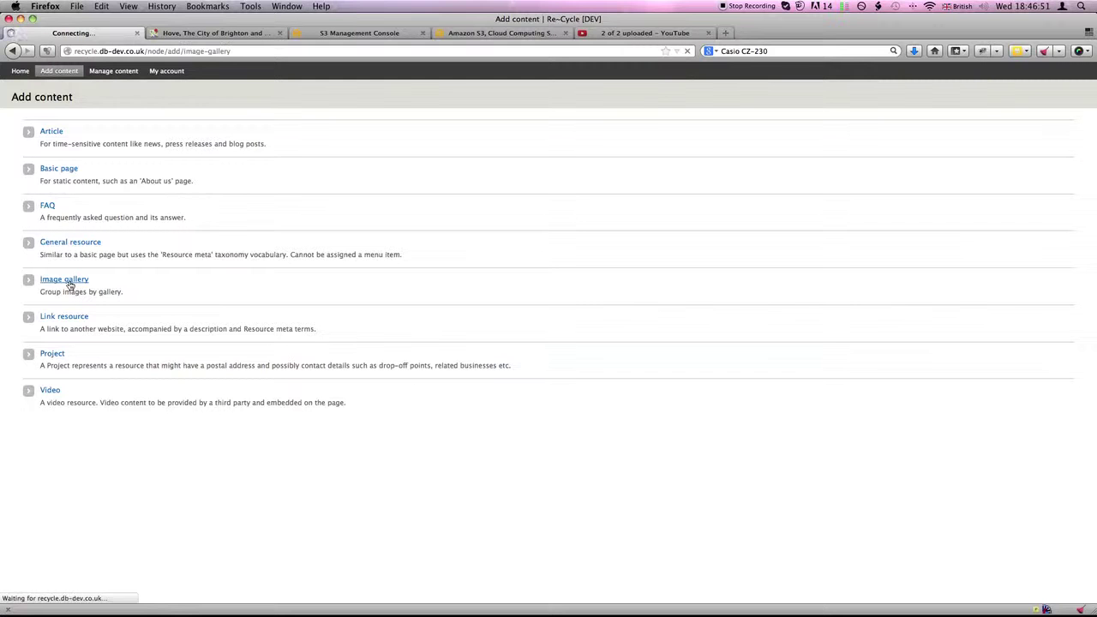
click(212, 152)
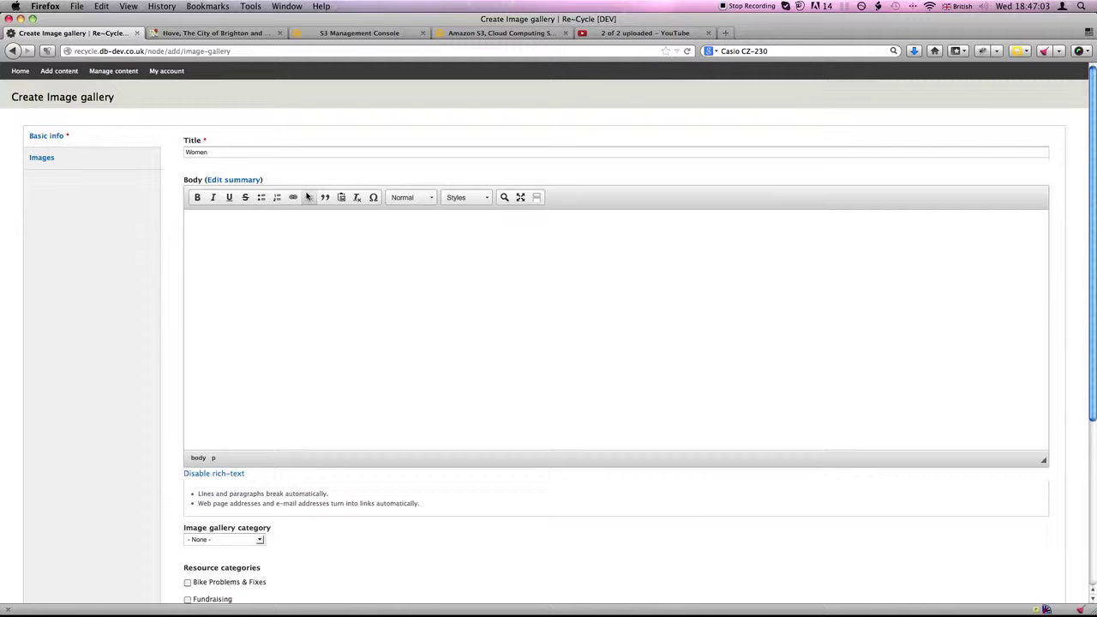
text(One of Re~Cycle's main target groups in Africa is women. Many of our partners have (great) women mechanics, to help get over the gender stereotypes.)
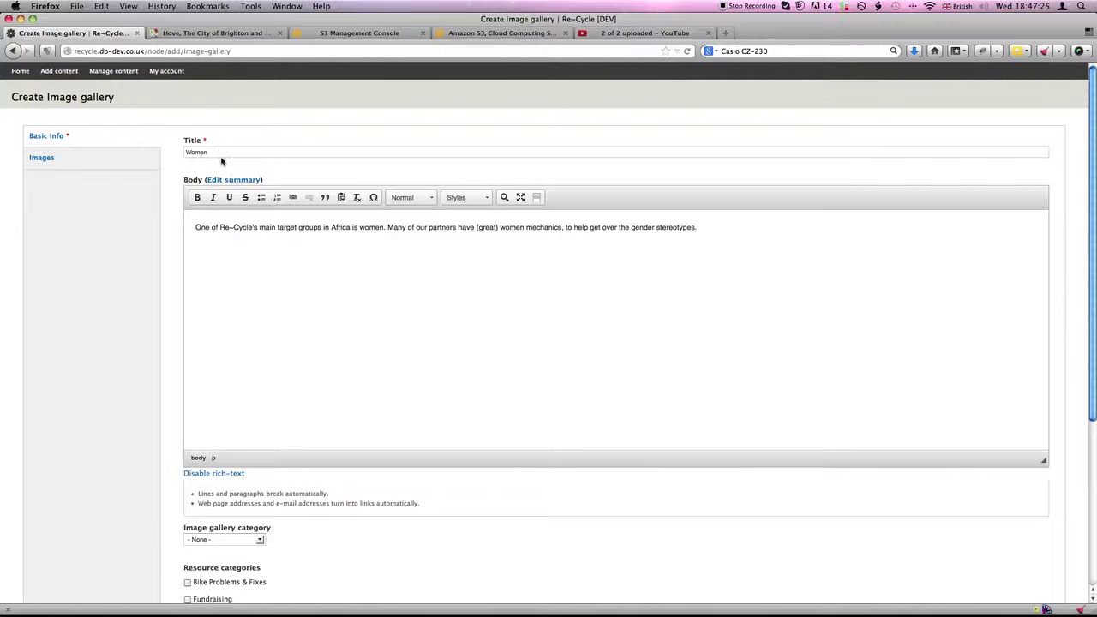
- Set the Women gallery's image gallery category to Africa, keeping Image galleries as its only resource category
scroll(291, 280, down, 5)
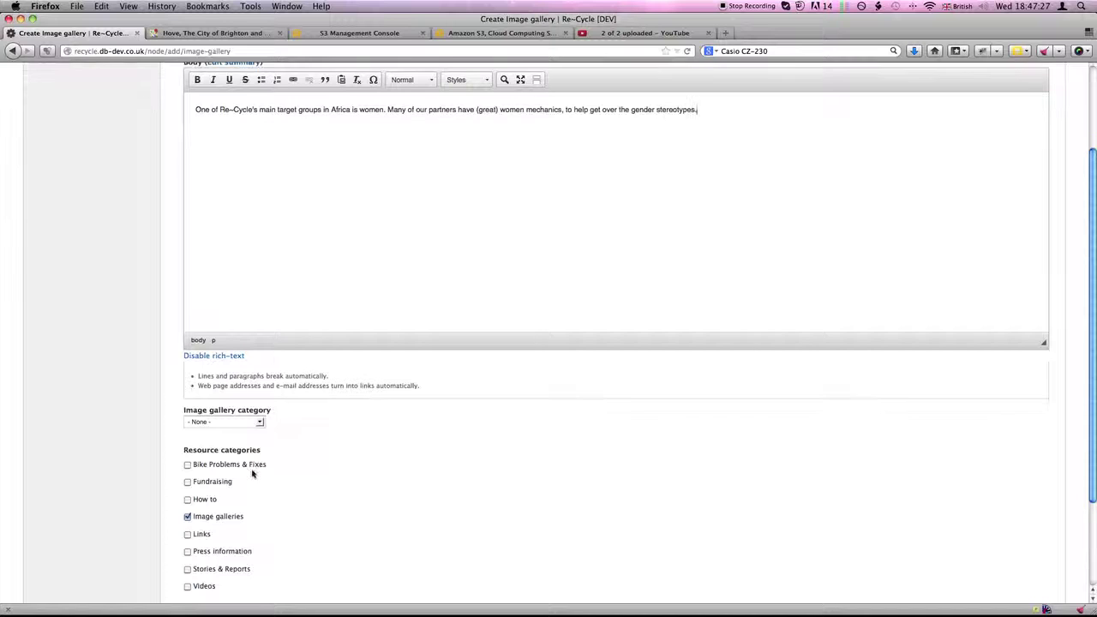
click(259, 410)
click(237, 429)
scroll(269, 453, down, 2)
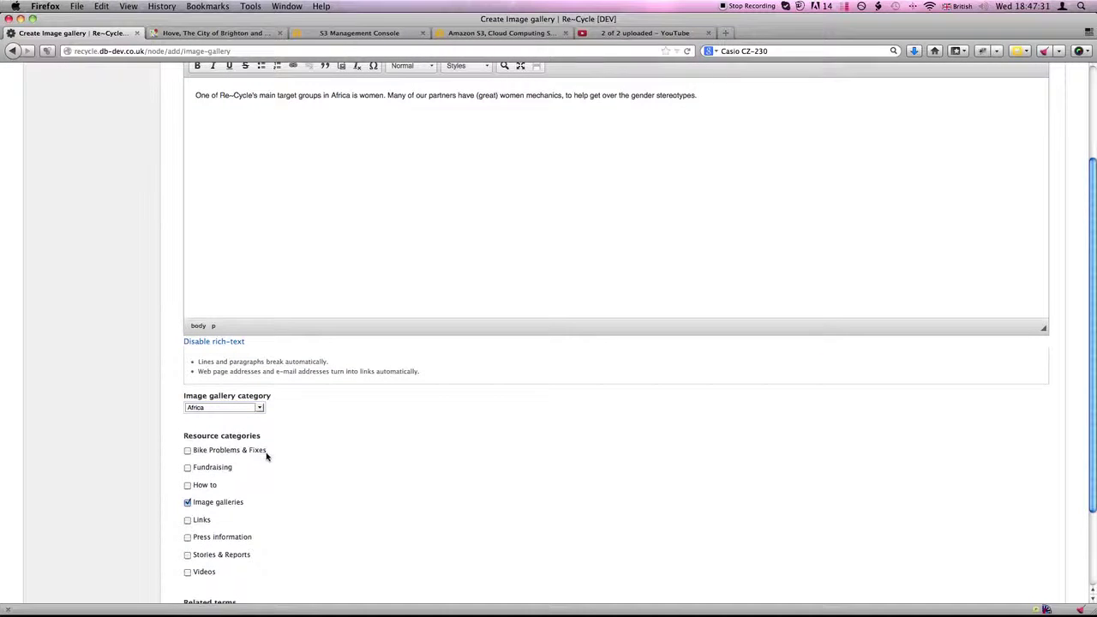
scroll(278, 468, down, 1)
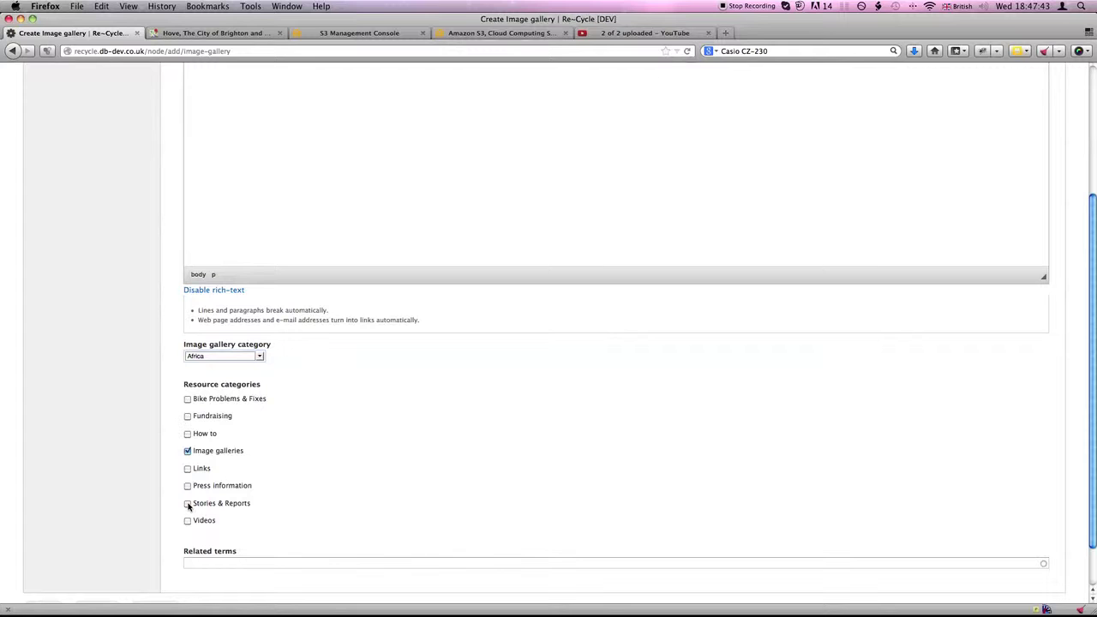
scroll(194, 414, down, 1)
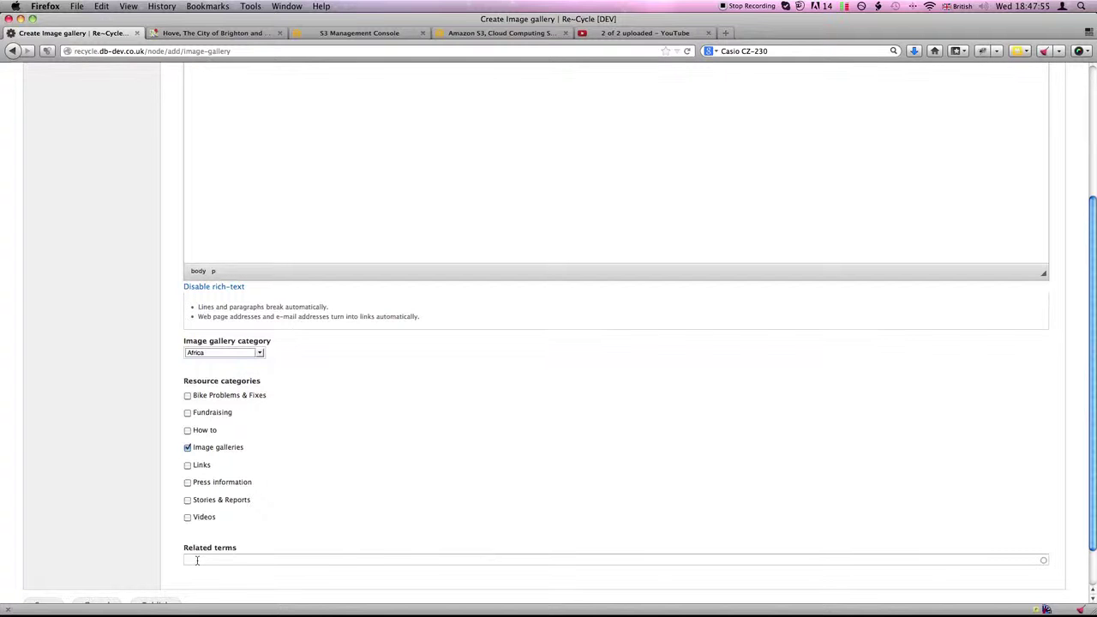
- Start adding an image to the Women gallery's Images section and display the existing files in the media library
click(199, 562)
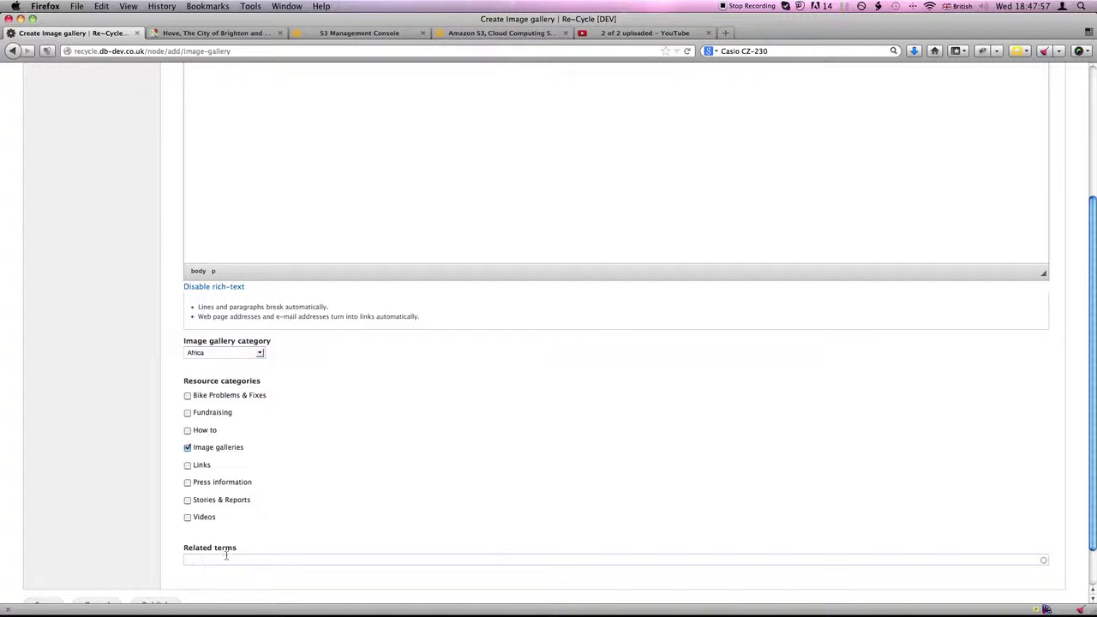
scroll(259, 538, up, 5)
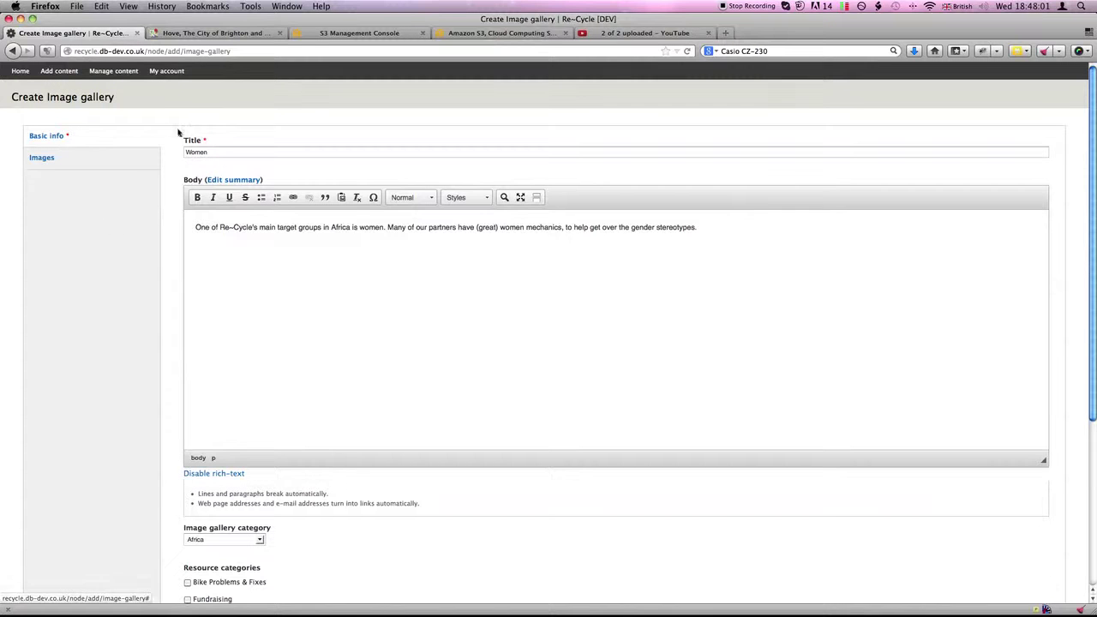
click(85, 165)
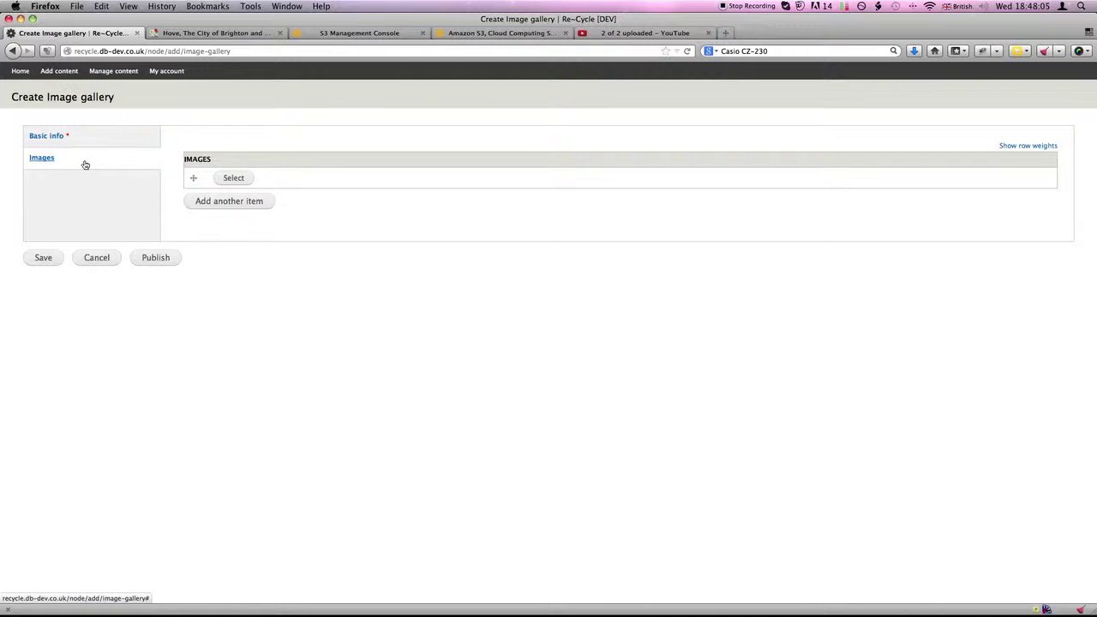
click(234, 178)
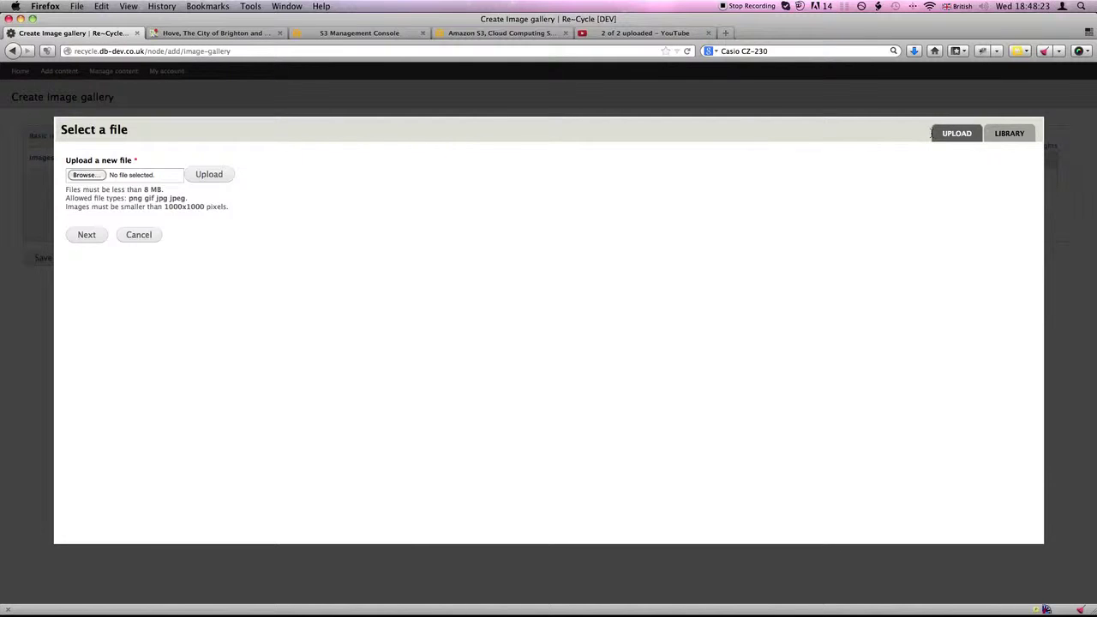
click(1013, 135)
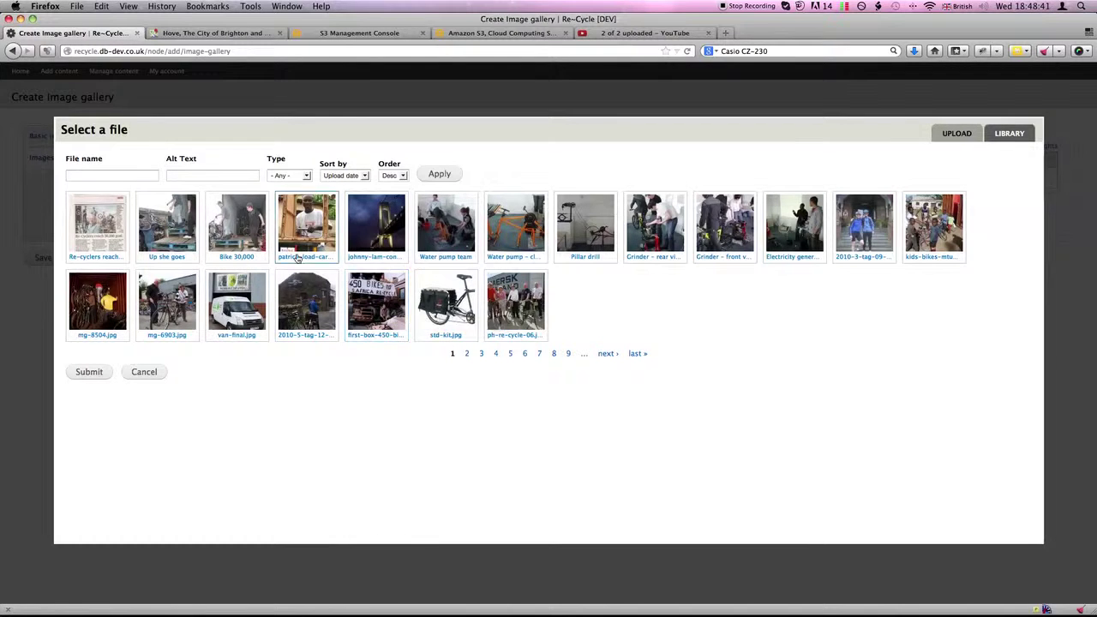
- Switch to the old Re~Cycle site's window and open the Bike 30,000 in Zambia image from the Africa - Women gallery
click(287, 6)
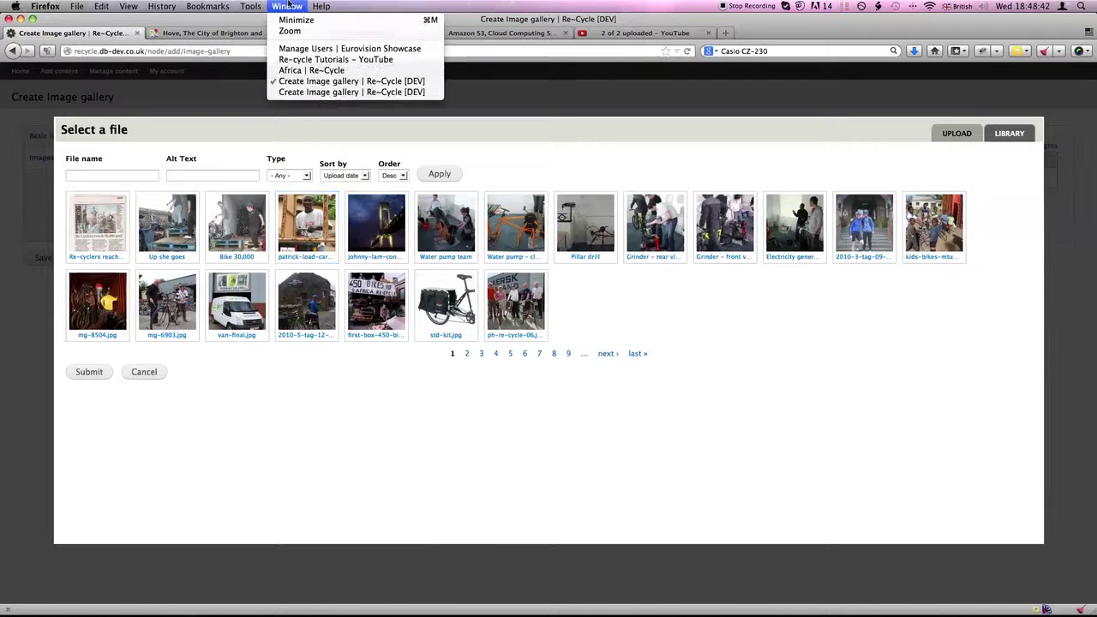
click(310, 70)
click(815, 258)
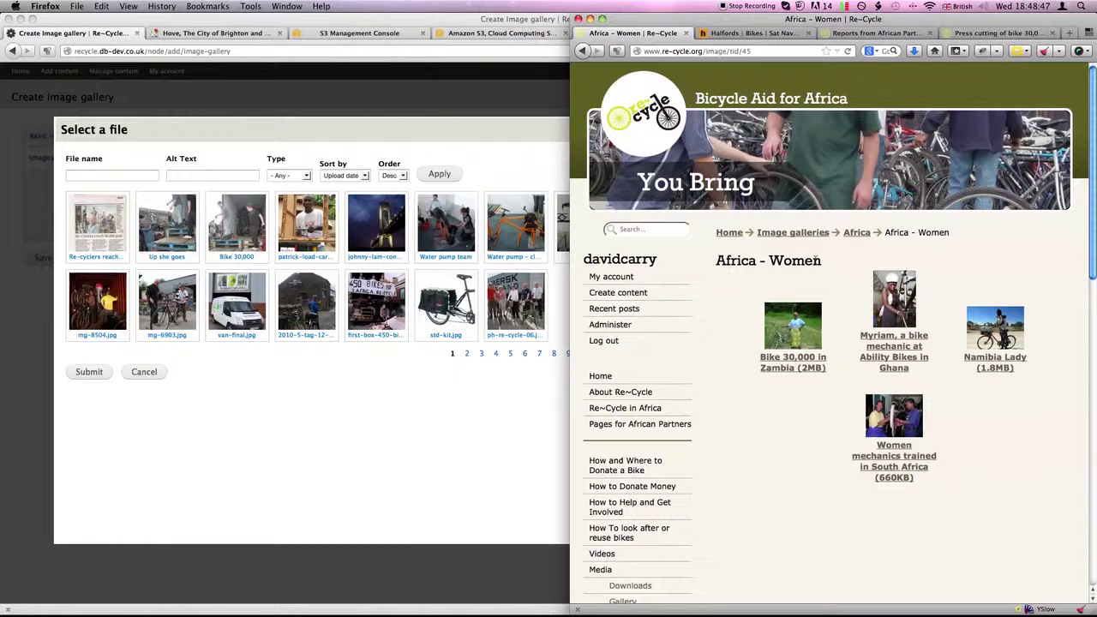
click(798, 328)
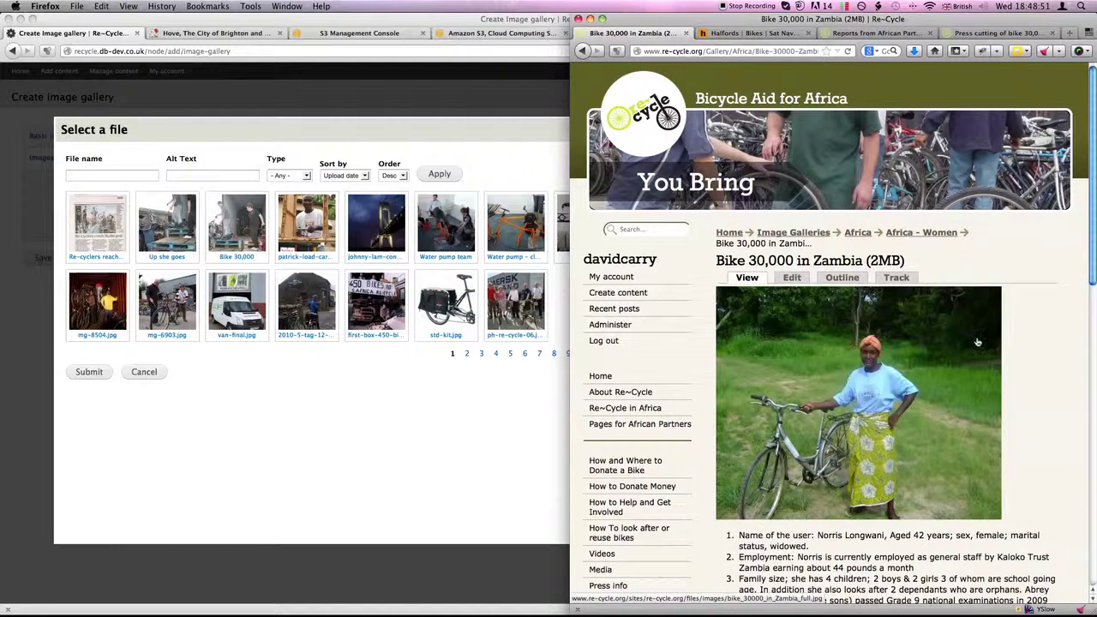
- Copy the full four-item numbered description beneath the Bike 30,000 in Zambia photo
scroll(977, 342, down, 4)
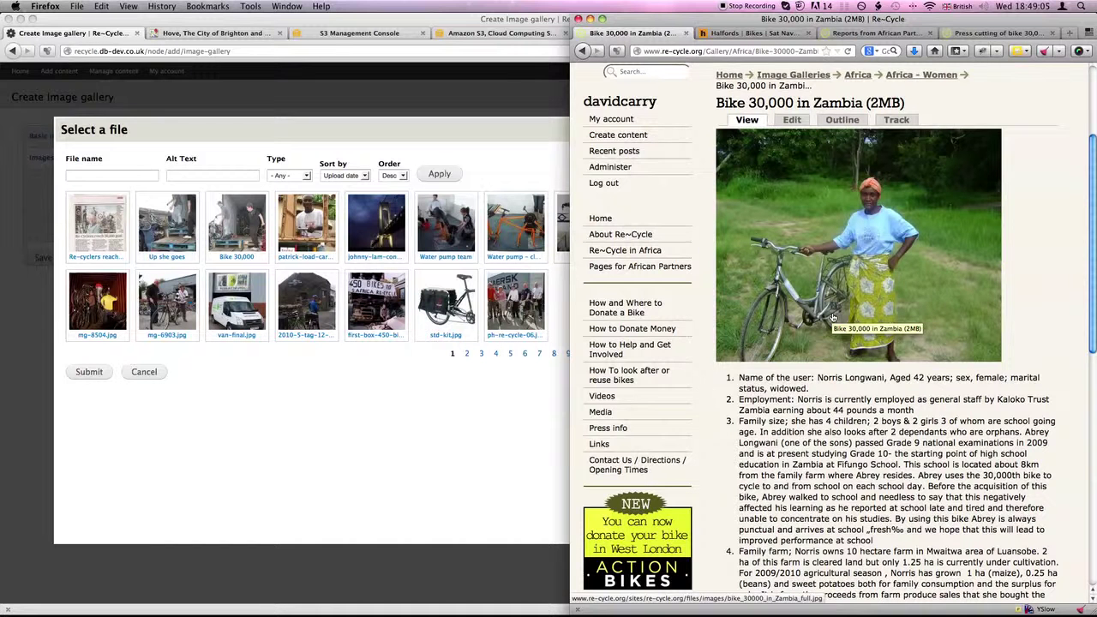
scroll(835, 317, down, 3)
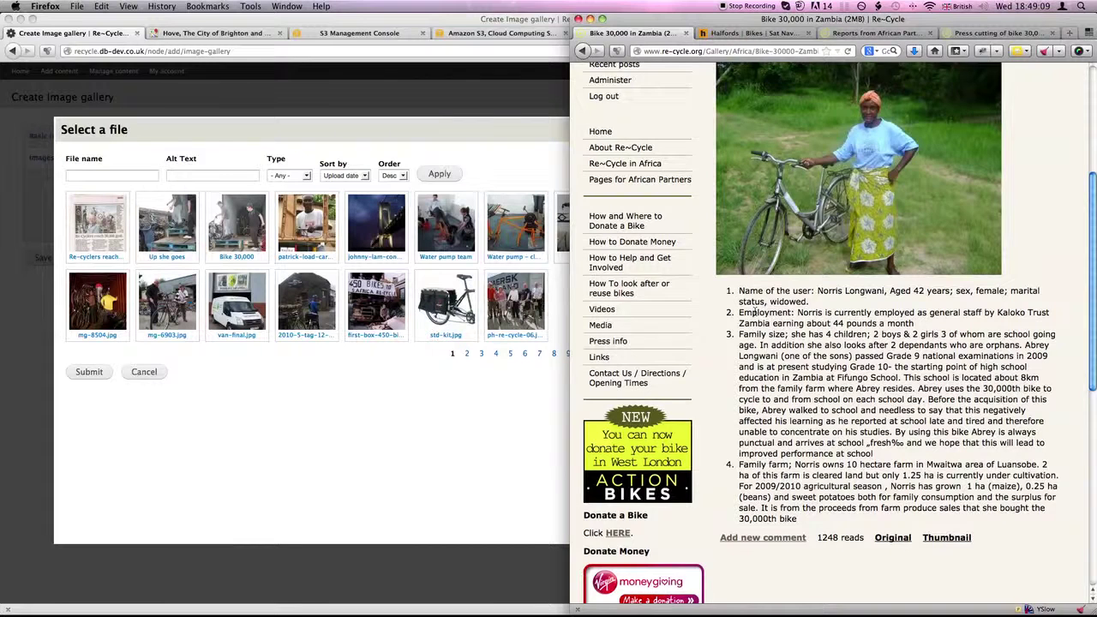
scroll(758, 310, up, 1)
scroll(759, 312, up, 3)
scroll(761, 315, down, 5)
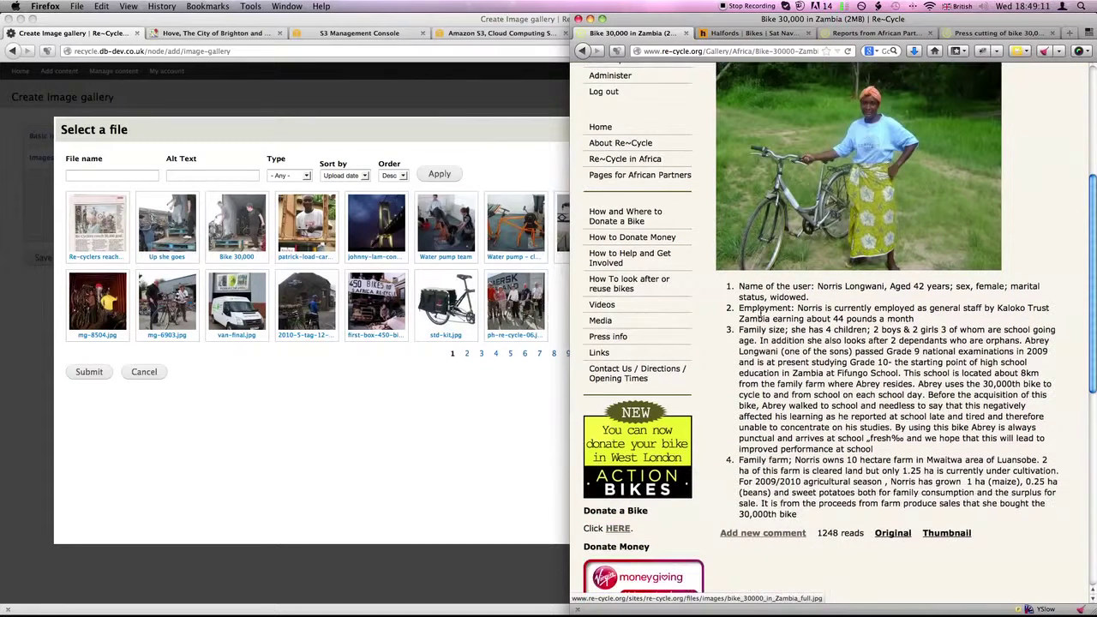
drag(738, 286, 1033, 514)
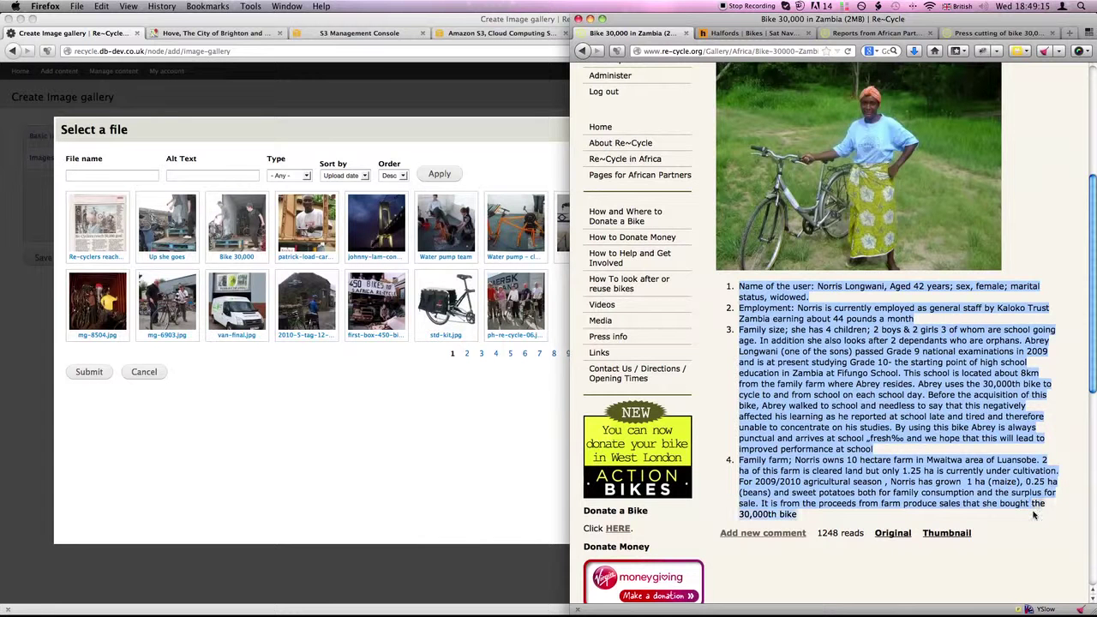
scroll(889, 355, up, 5)
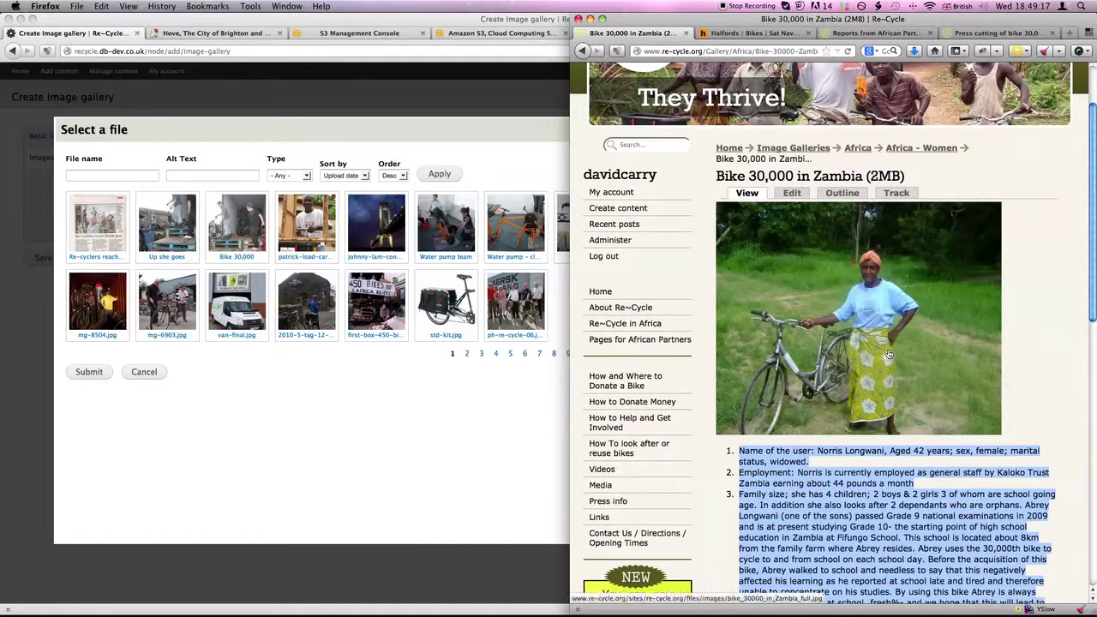
- Filter the development site's media library by file name 30000 and add bike-30000-in-zambia-full.jpg to the Women gallery
click(343, 140)
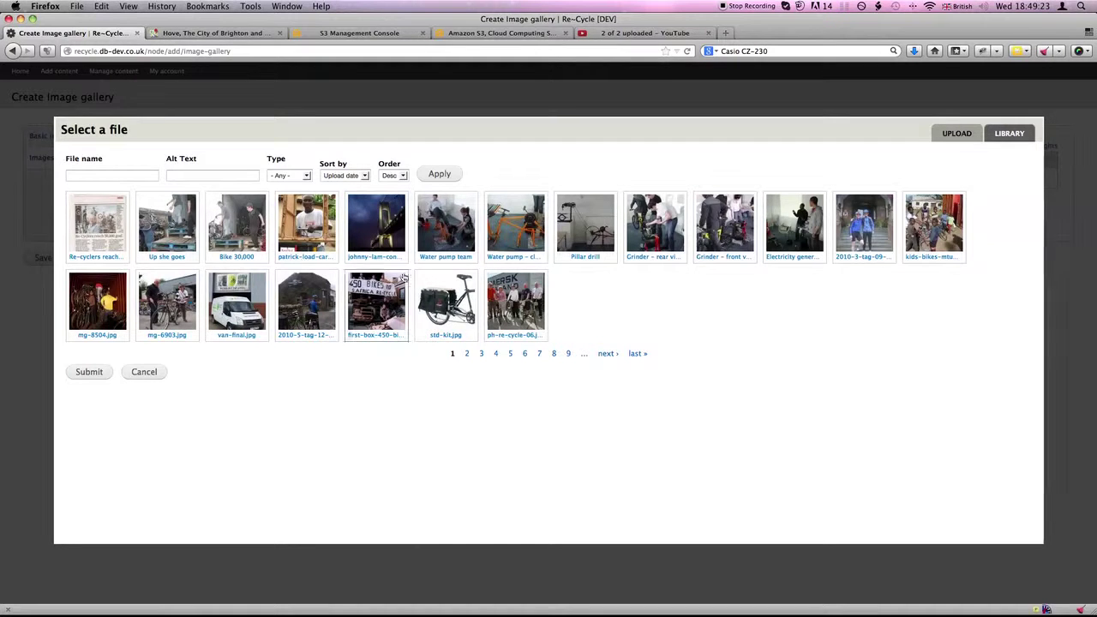
click(470, 354)
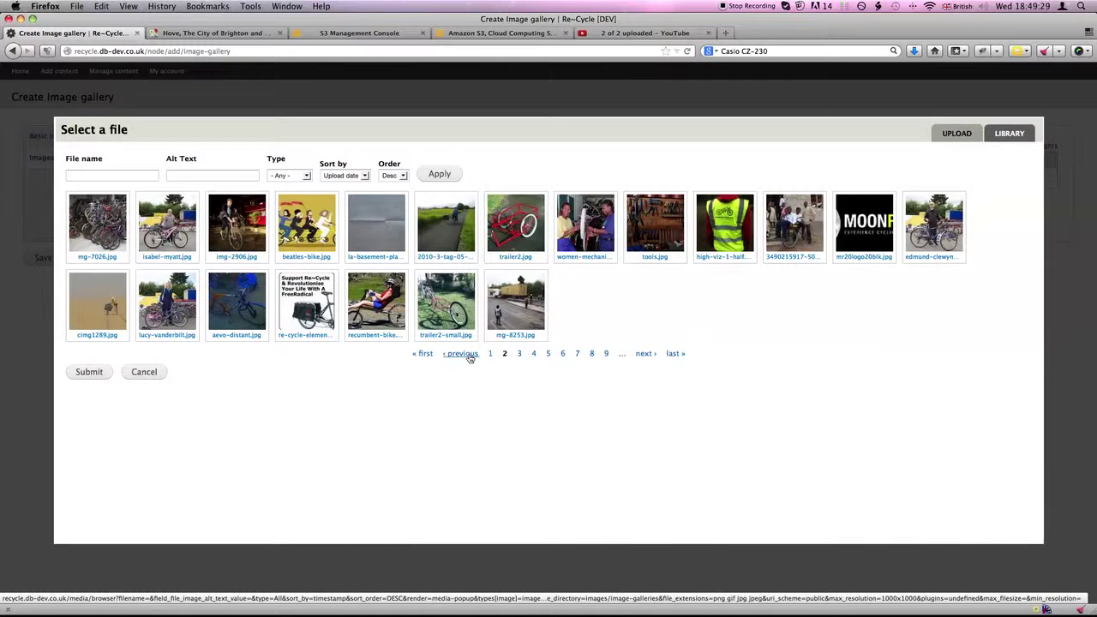
click(519, 354)
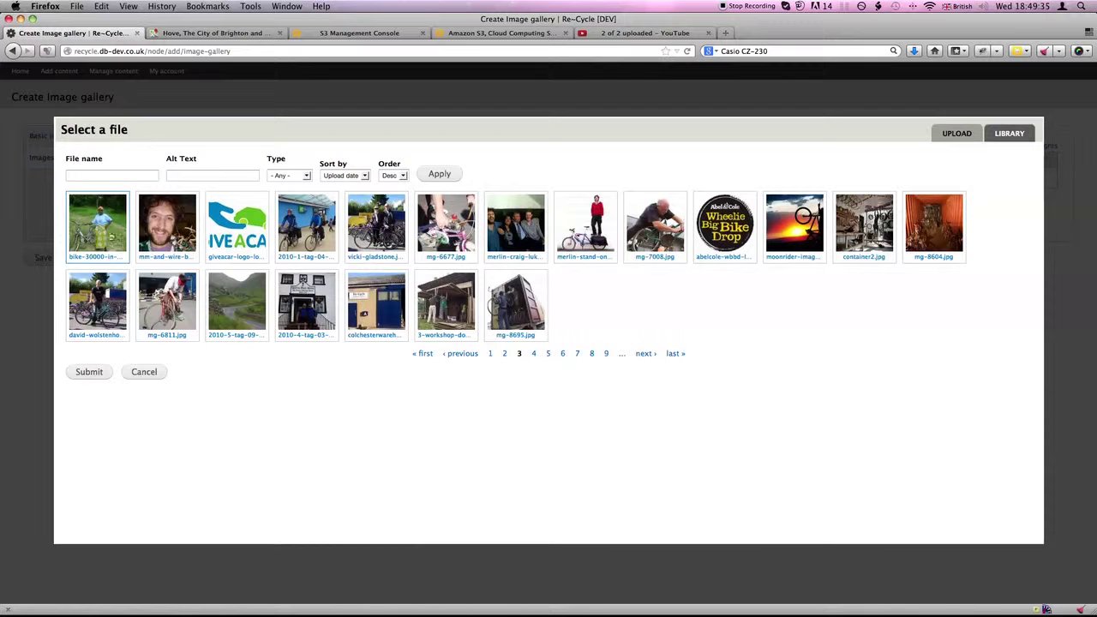
click(85, 176)
text(s)
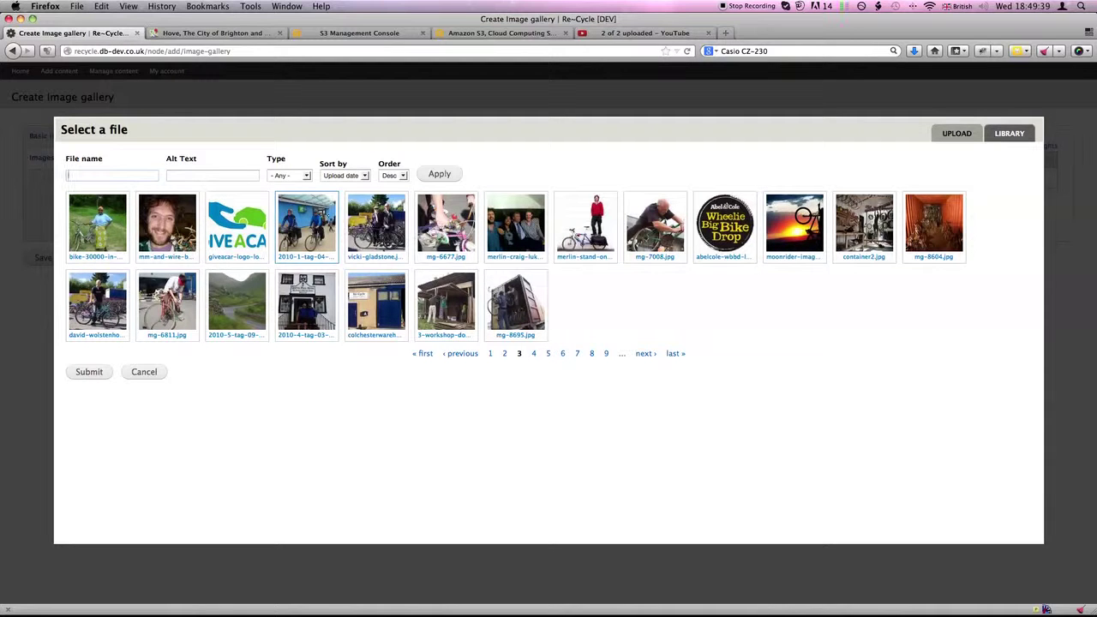
text(0000)
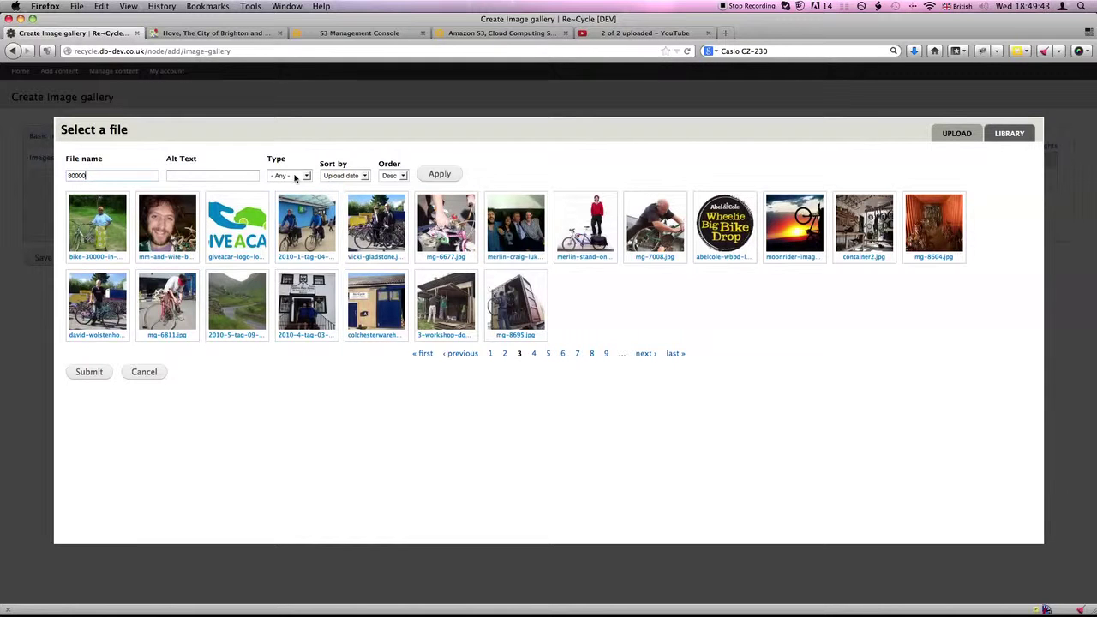
click(440, 175)
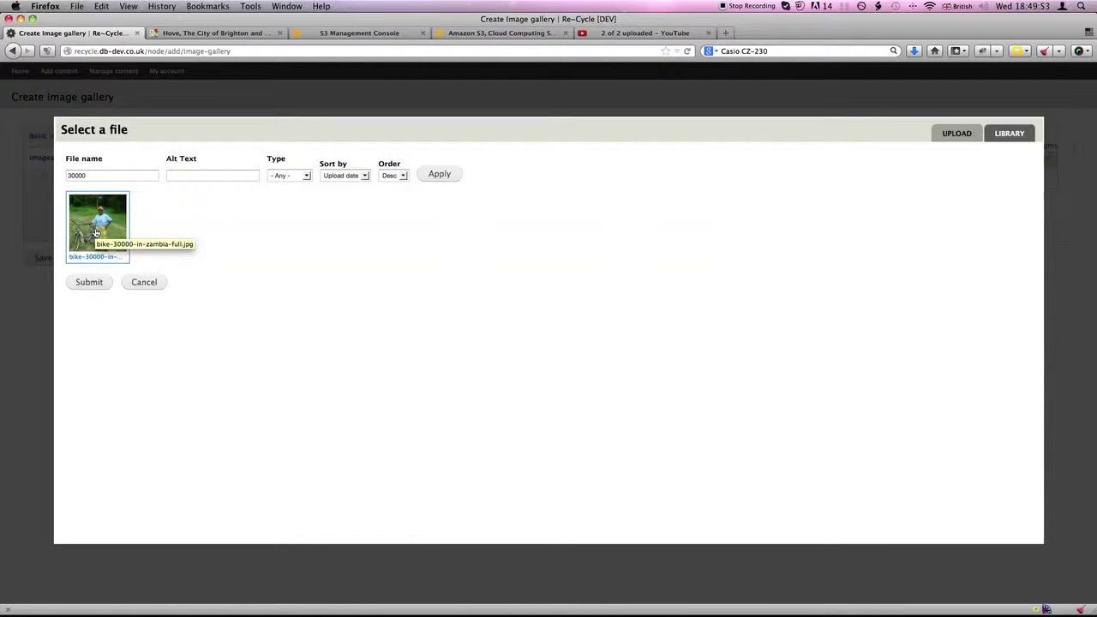
click(97, 231)
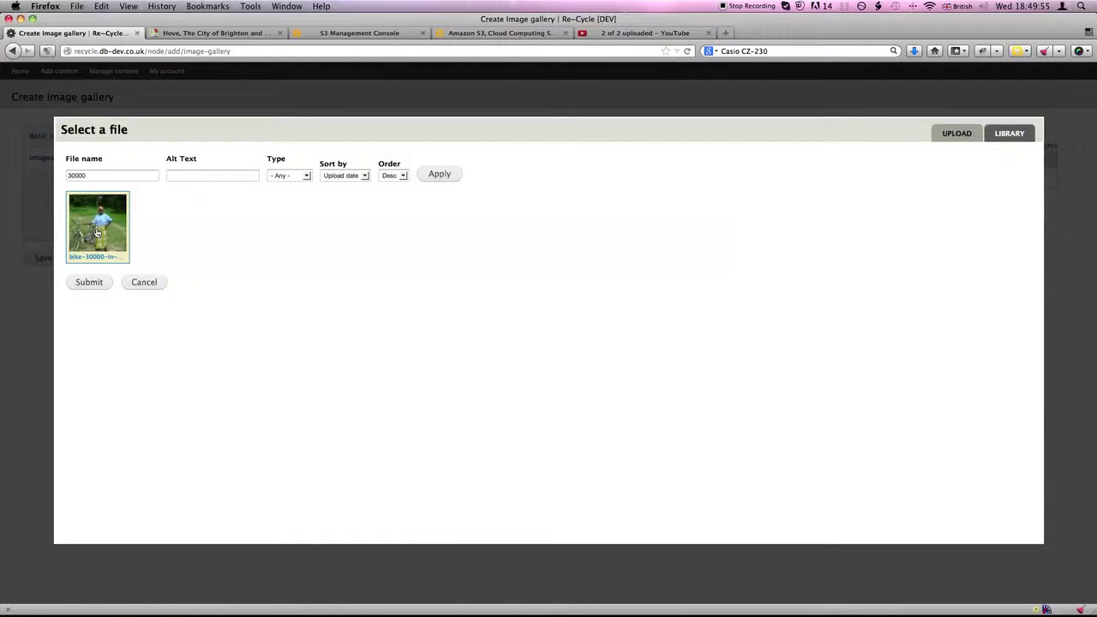
click(88, 282)
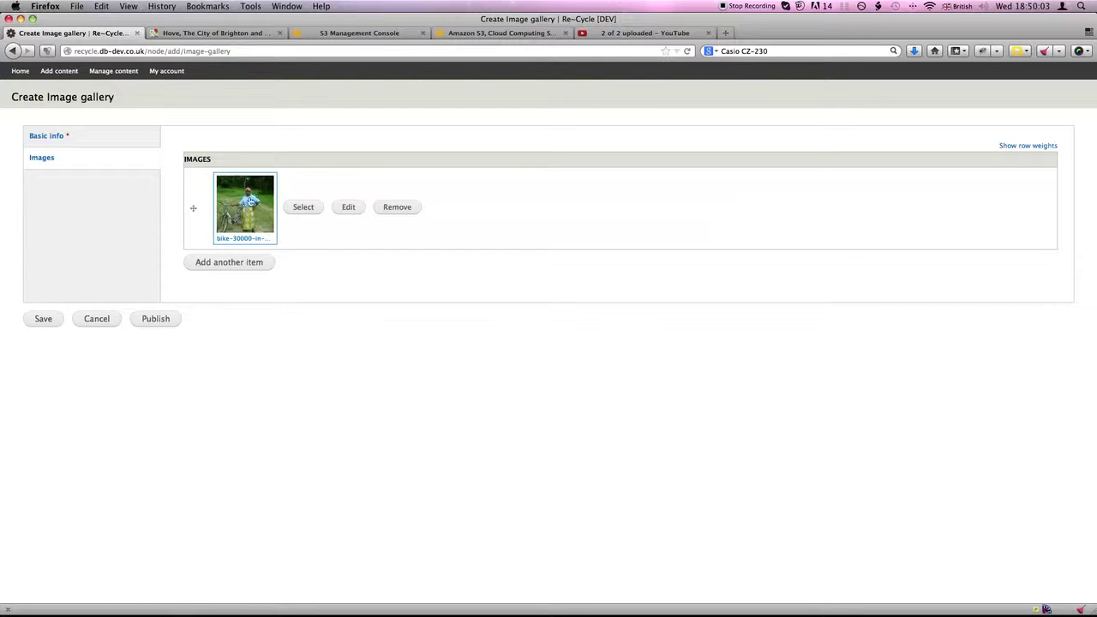
- Open the added gallery image for editing and replace its name with "Bike 30,000 in Zambia"
click(349, 208)
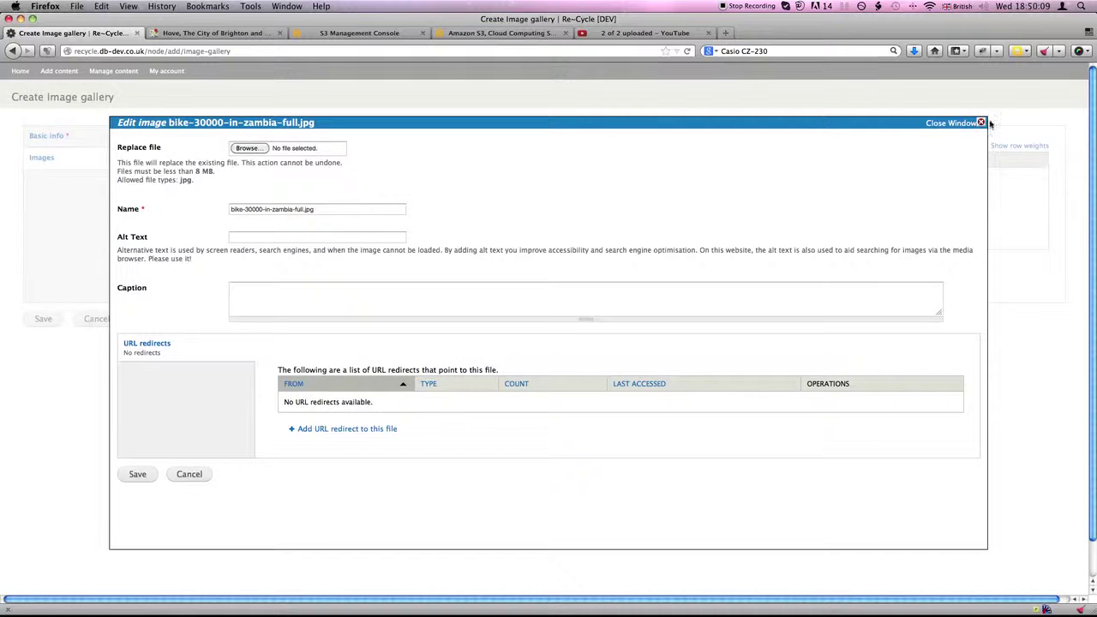
click(980, 123)
click(351, 212)
drag(318, 209, 220, 210)
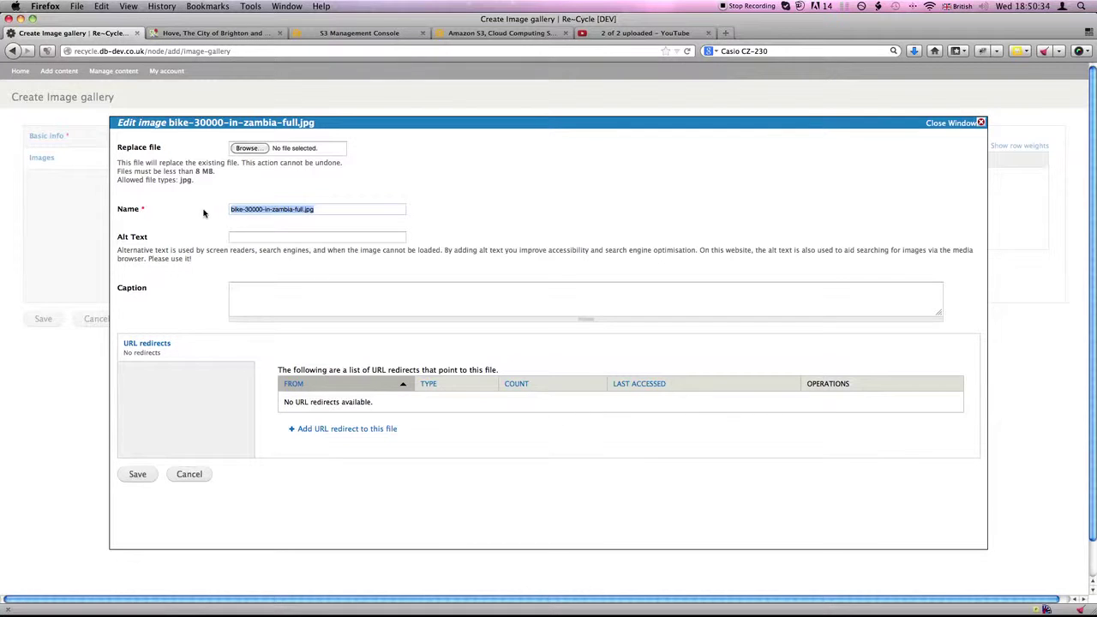
click(324, 211)
drag(335, 211, 213, 211)
click(317, 210)
drag(334, 210, 213, 216)
click(319, 209)
drag(323, 209, 225, 211)
click(348, 213)
drag(348, 213, 185, 210)
text(Bike 30,000 in Zambia)
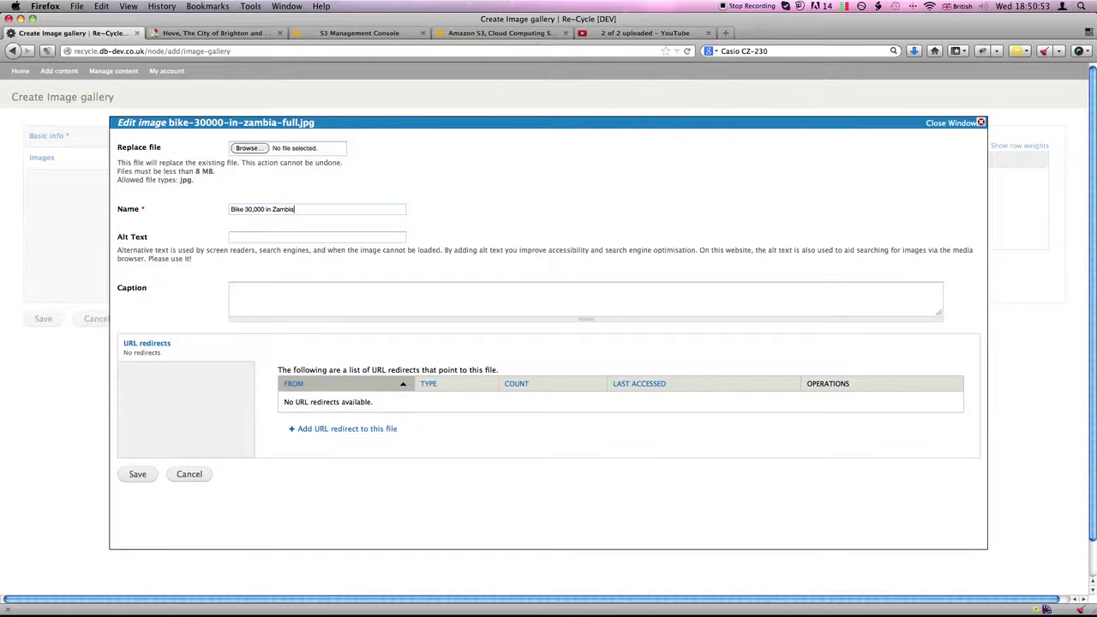
- Copy the image name "Bike 30,000 in Zambia" into the image's alt text
drag(295, 209, 217, 208)
key(super+c)
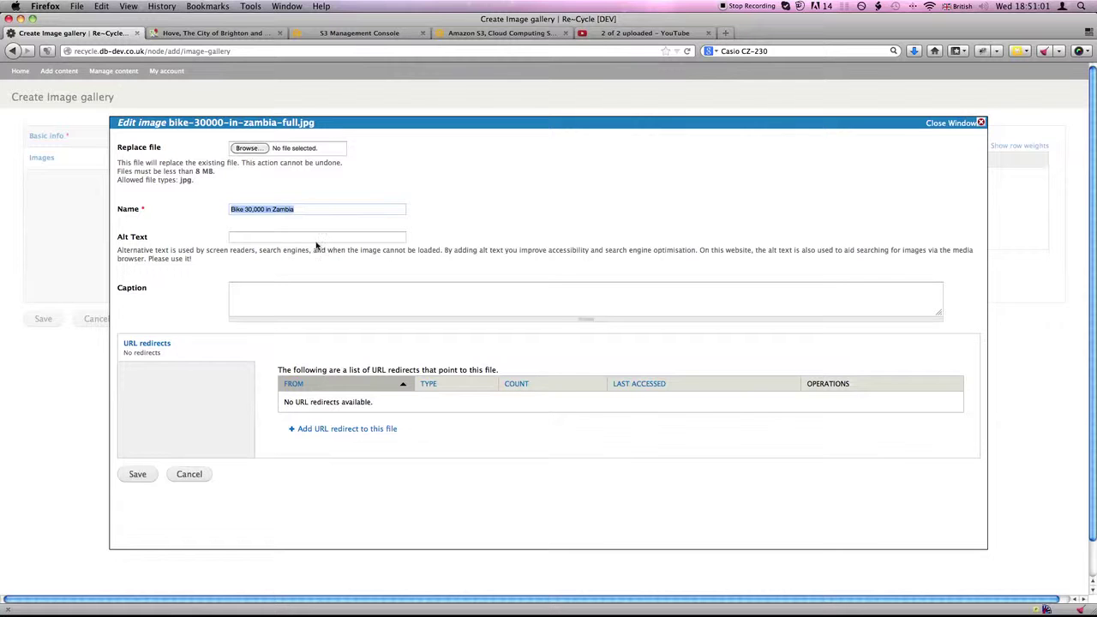
click(250, 238)
key(super+v)
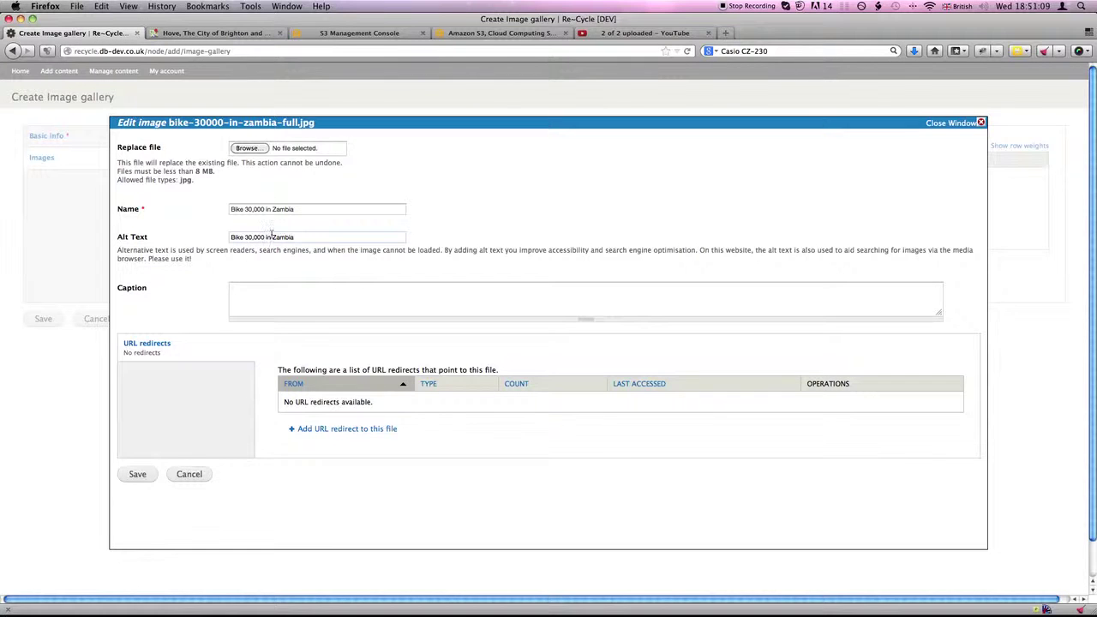
scroll(271, 232, down, 1)
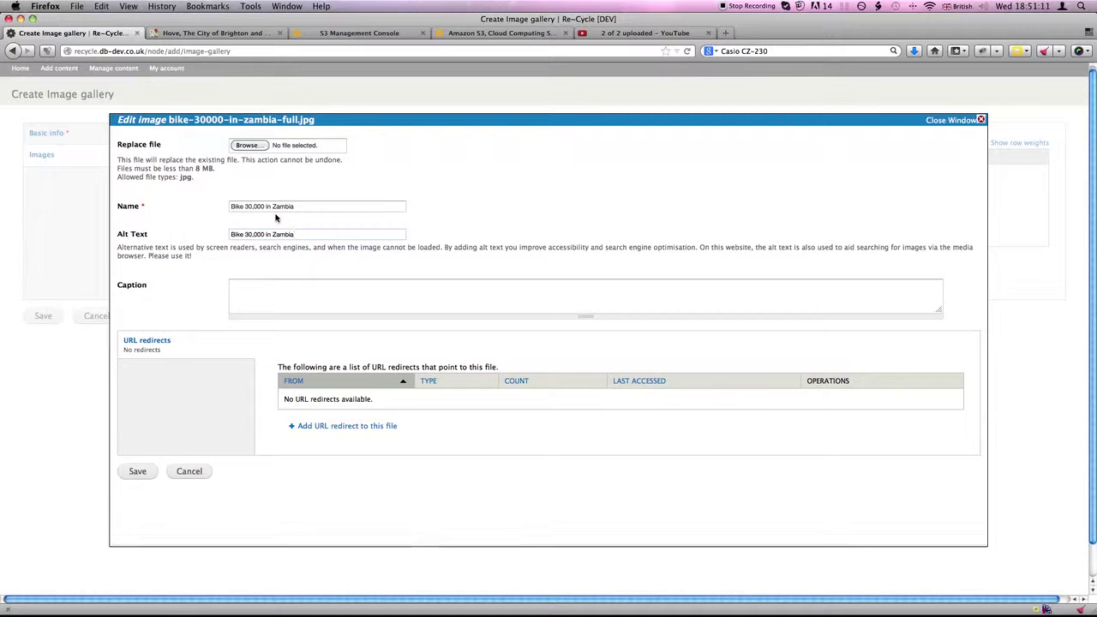
scroll(763, 257, up, 1)
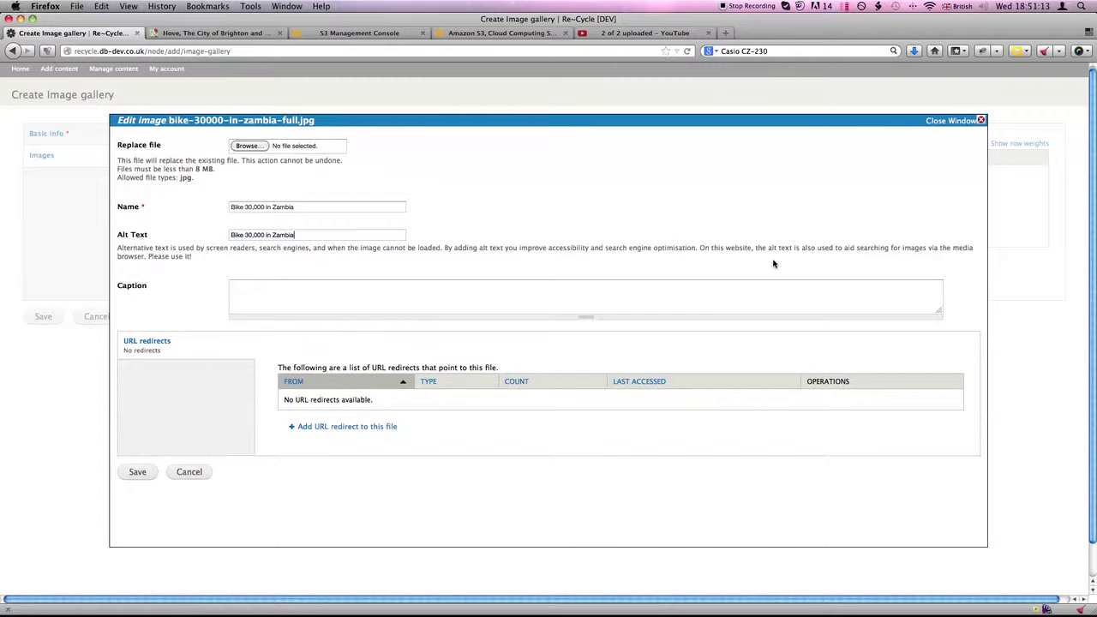
scroll(224, 257, up, 1)
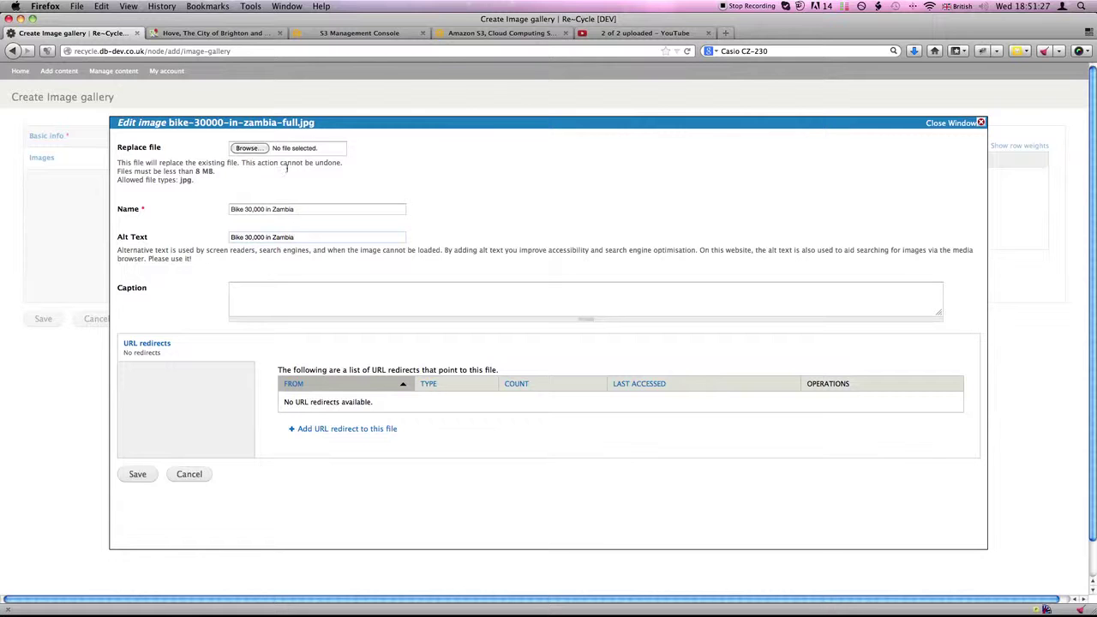
- Paste the description from the old site's Bike 30,000 page as the image caption and enlarge the caption box to show all of it
click(286, 6)
click(343, 70)
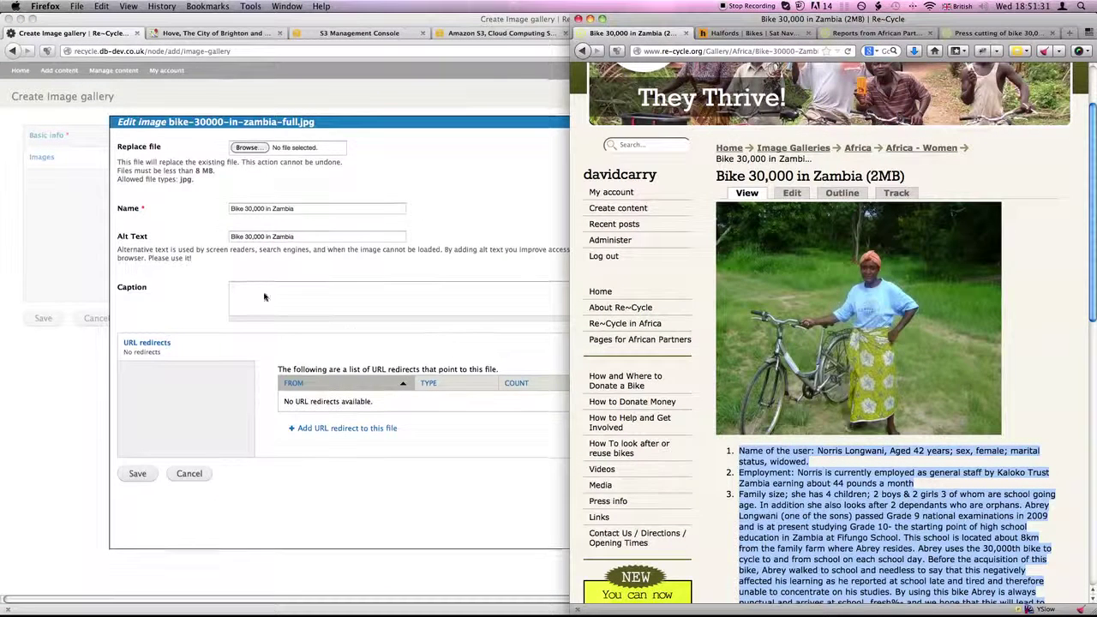
click(351, 335)
text(Family farm; Norris owns 10 hectare farm in Mwaitwa area of Luansobe. 2 ha of this farm is cleared land but only 1.25 ha is currently under cultivation. For 2009/2010 agricultural season , Norris has grown 1 ha (maize), 0.25 ha (beans) and sweet potatoes both for family consumption and the surplus for sale. It is from the proceeds from farm produce sales that she bought the 30,000th bike)
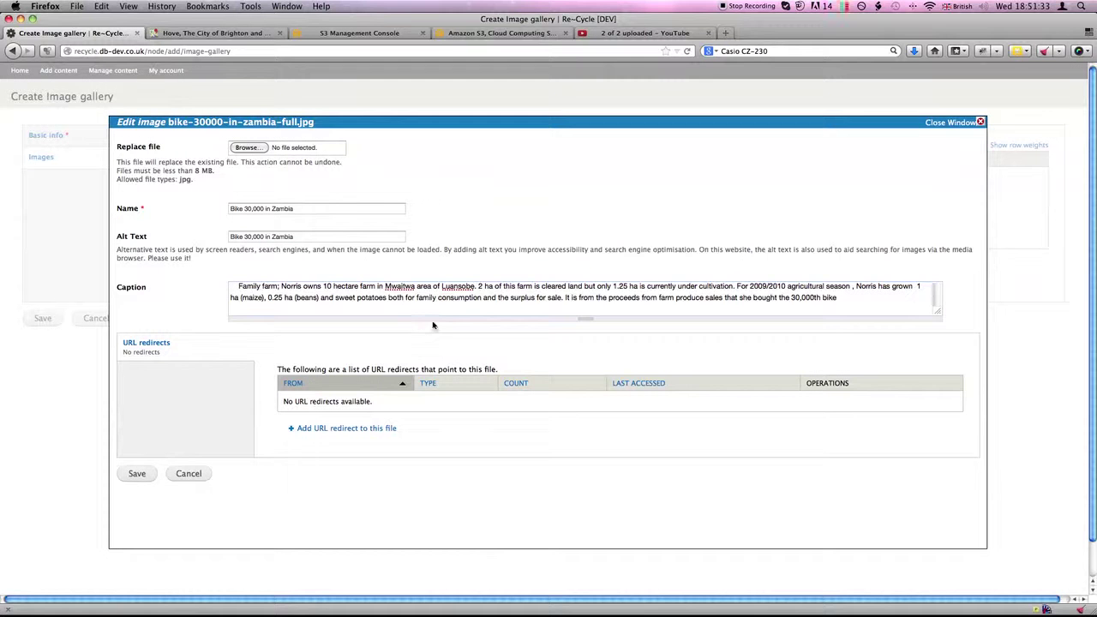
drag(437, 318, 459, 444)
- Remove the leading spaces from the first two caption lines, the user's name and the employment details, keeping each on its own line
click(240, 288)
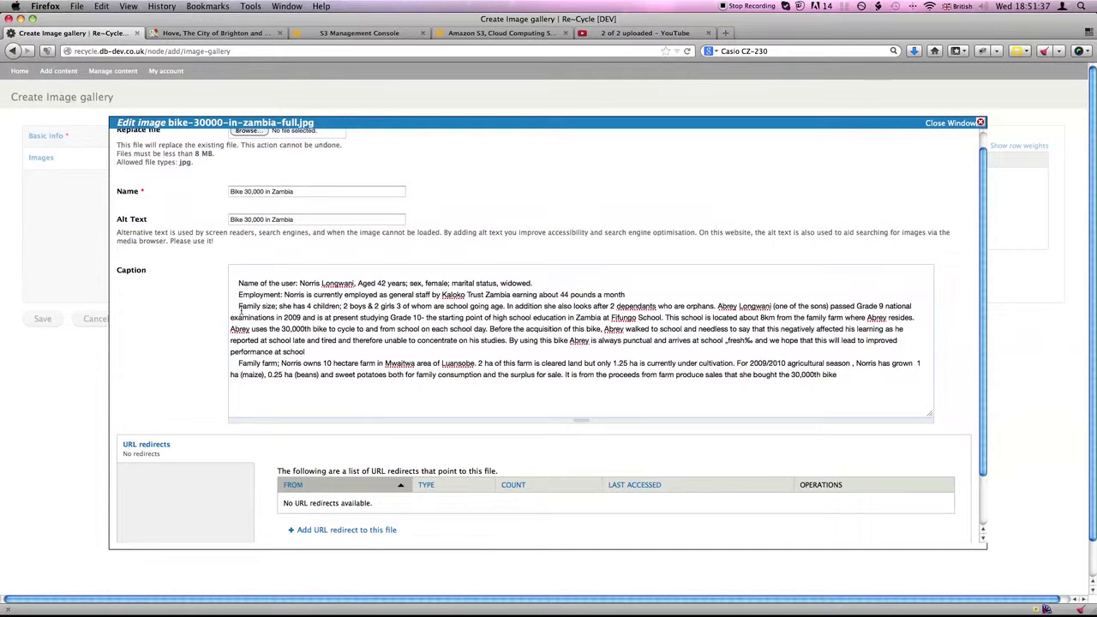
key(Delete)
key(Delete)
key(Delete)
key(Delete)
key(BackSpace)
key(Delete)
key(Delete)
key(Delete)
key(BackSpace)
key(Return)
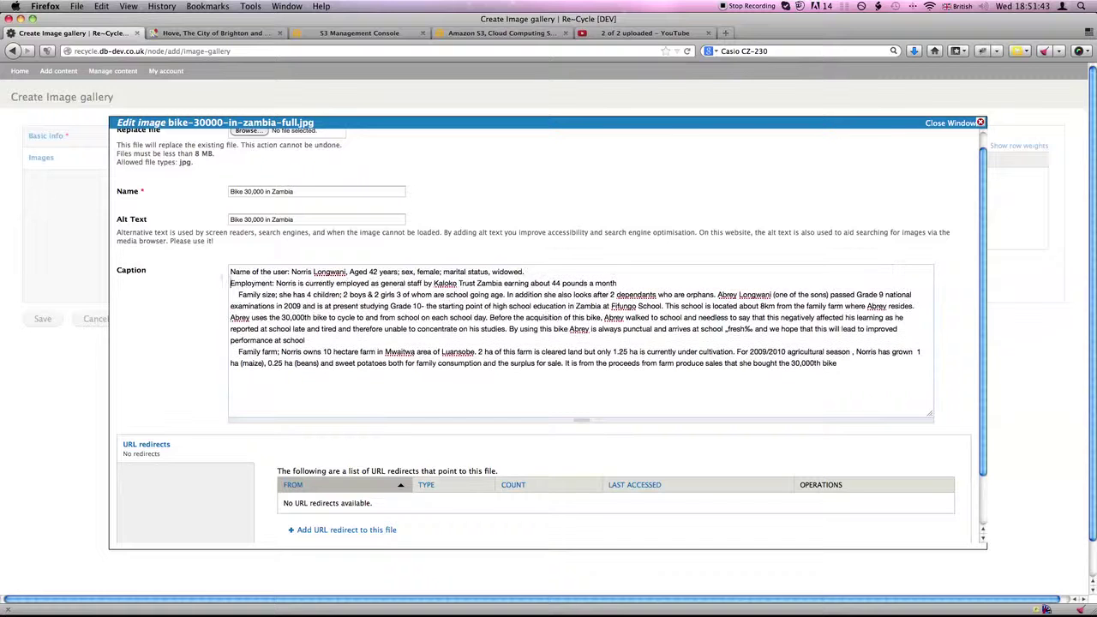
- Remove the leading spaces from the Family size and Family farm paragraphs and end the employment and Family size paragraphs with full stops
key(Delete)
key(Delete)
key(Delete)
key(BackSpace)
key(Return)
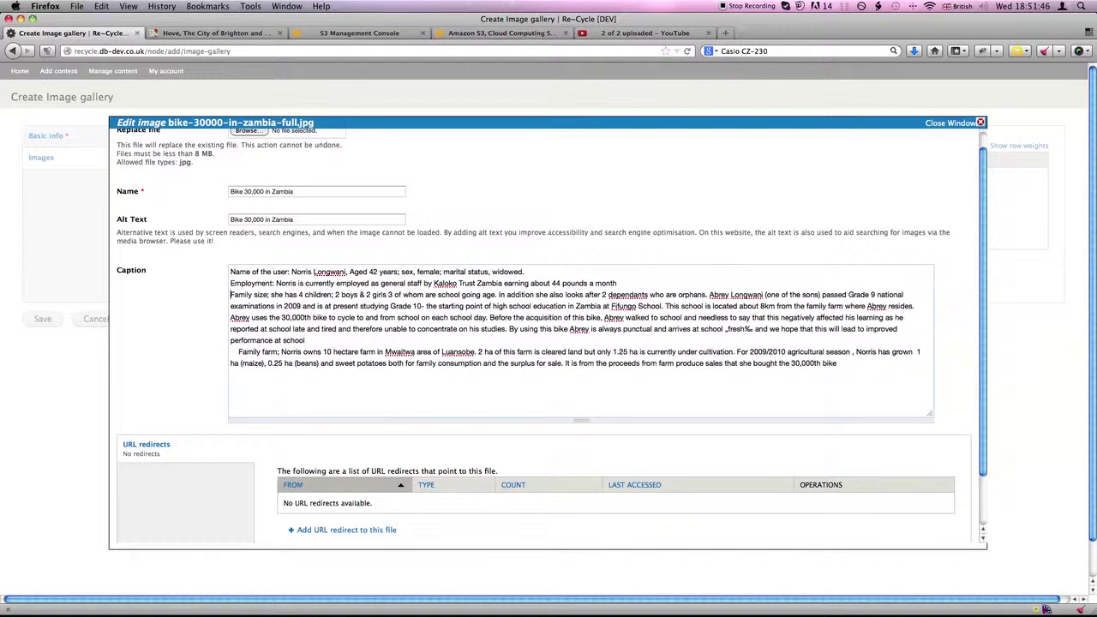
click(236, 351)
key(BackSpace)
key(BackSpace)
key(BackSpace)
key(BackSpace)
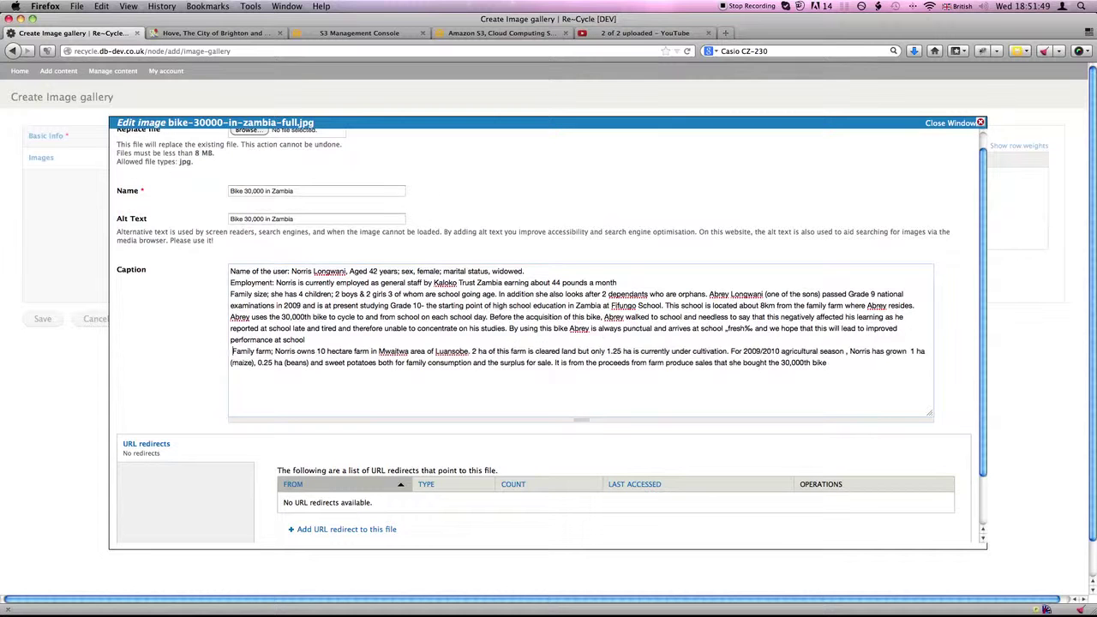
key(Return)
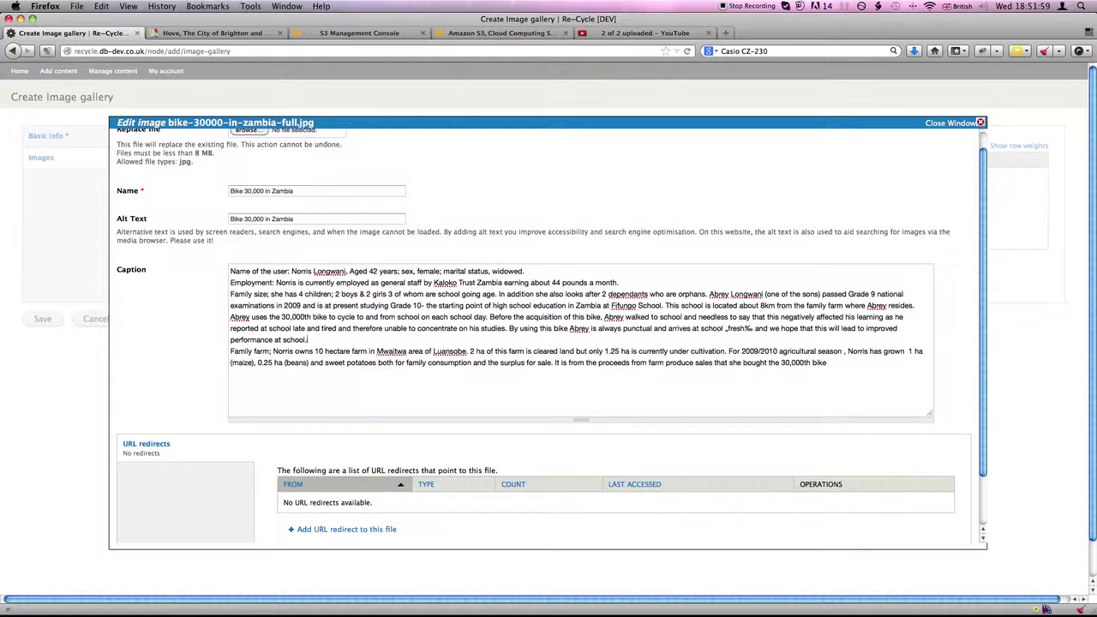
- Save the edited name, alt text and caption of the Bike 30,000 in Zambia image
scroll(297, 312, up, 1)
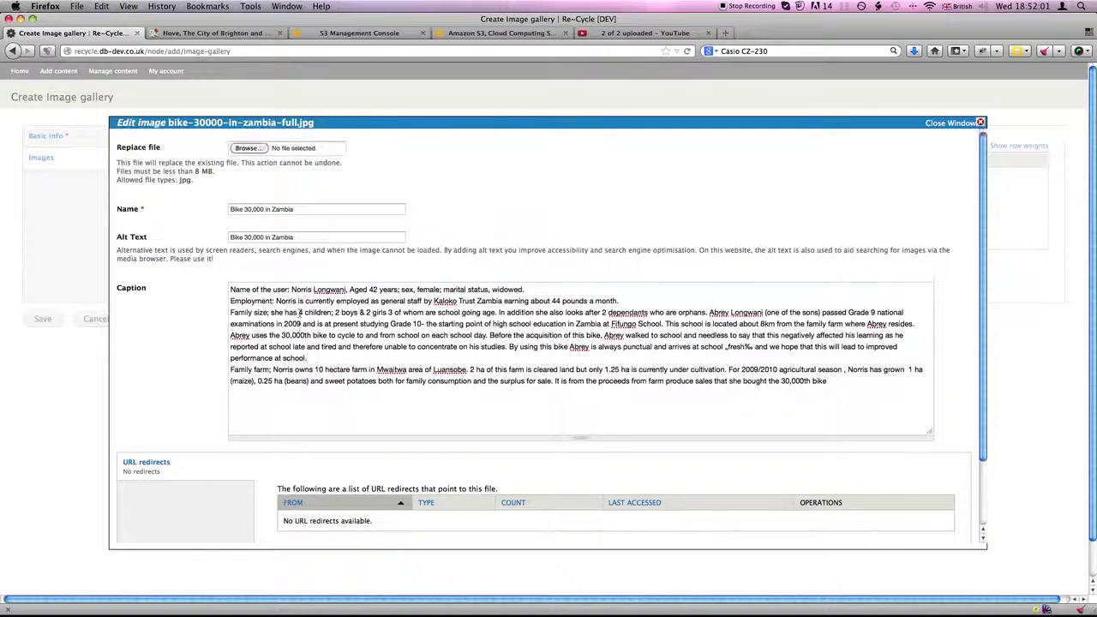
scroll(299, 313, down, 3)
click(137, 519)
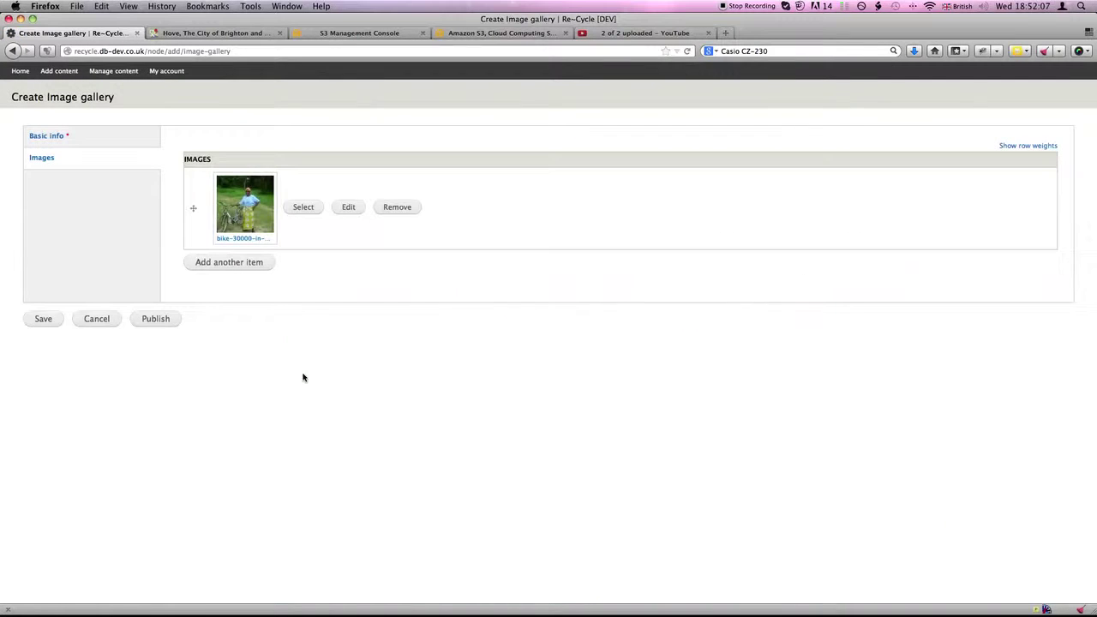
- Start a second gallery item and open the Ability Bikes mechanic's page from the old site's Africa - Women gallery
click(229, 262)
click(232, 260)
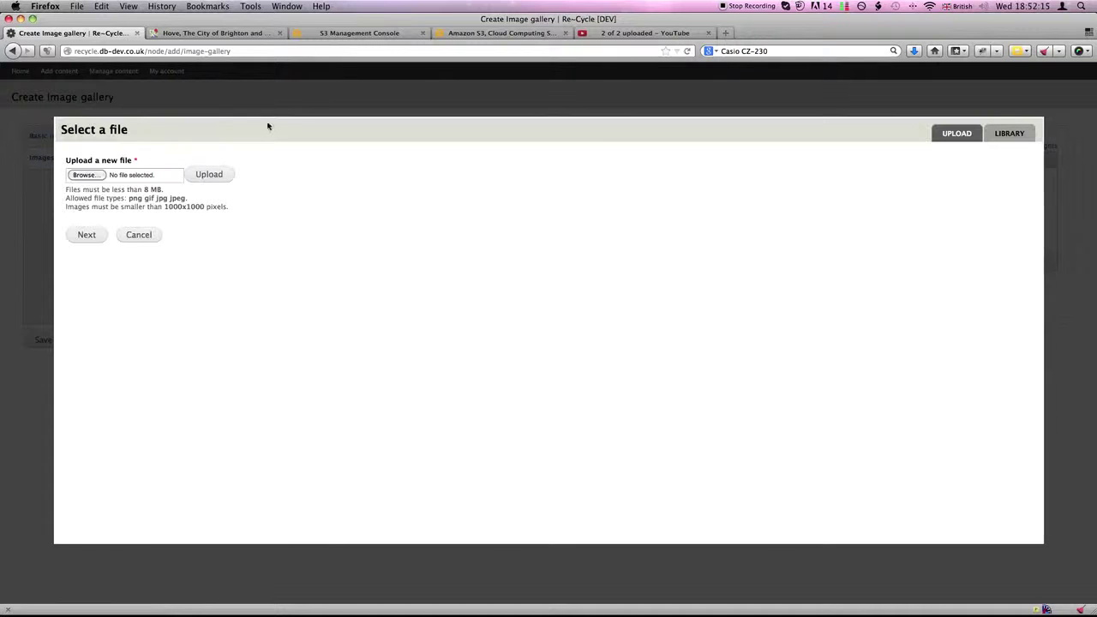
click(287, 6)
click(298, 71)
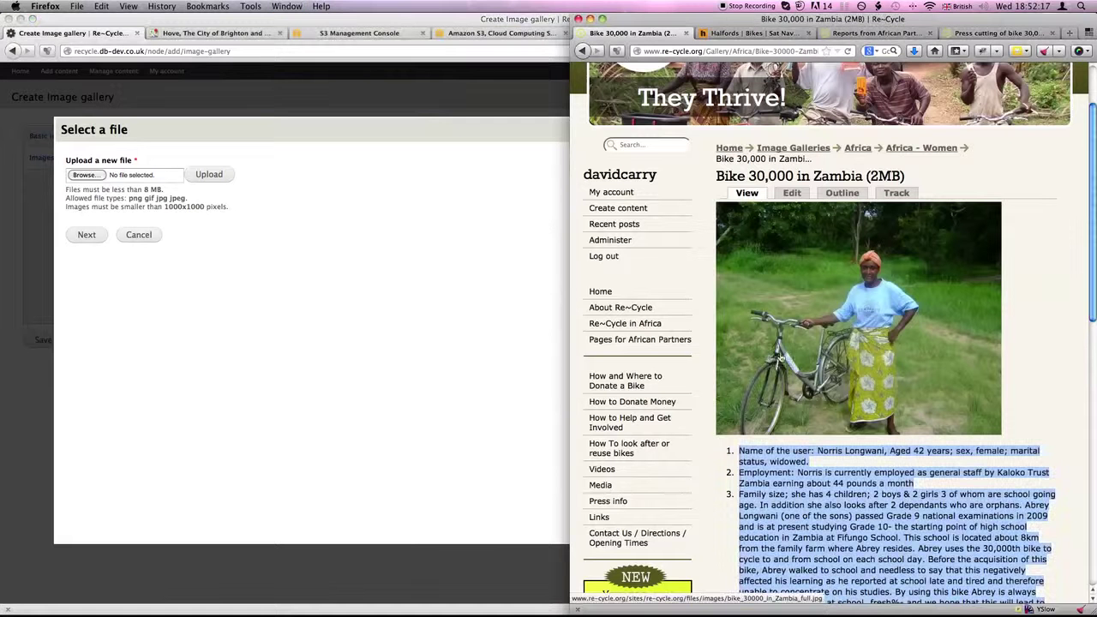
click(930, 151)
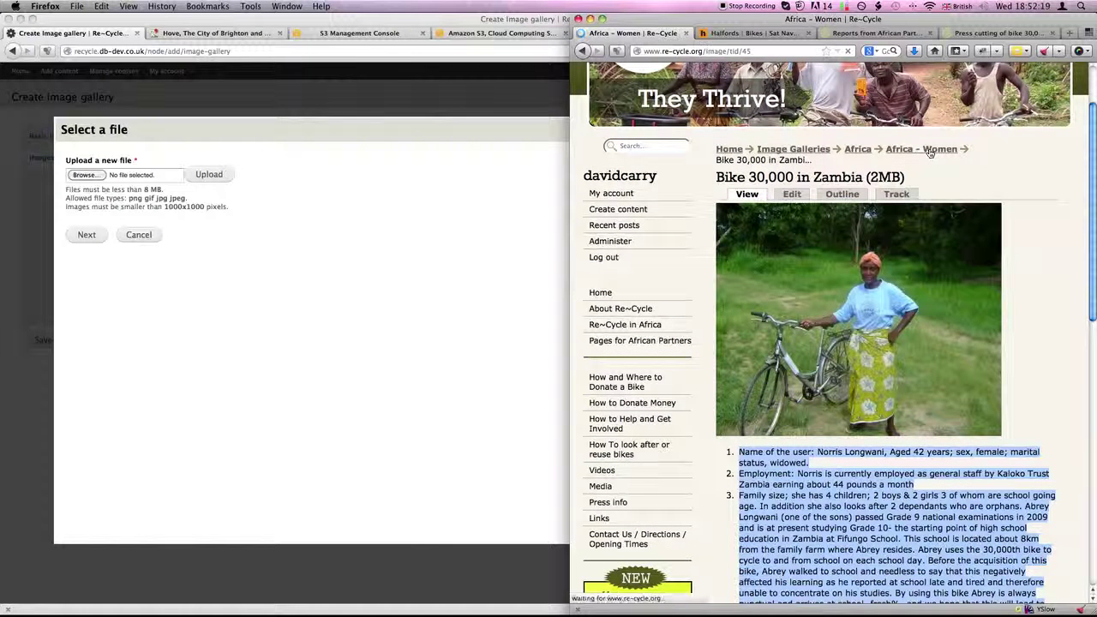
click(899, 304)
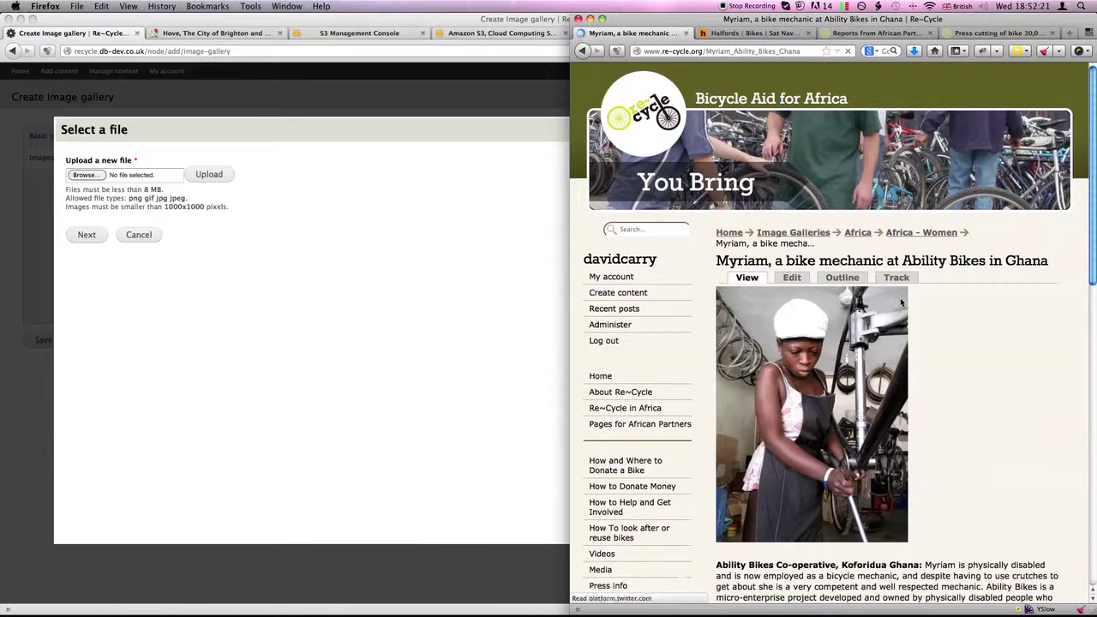
scroll(831, 347, down, 3)
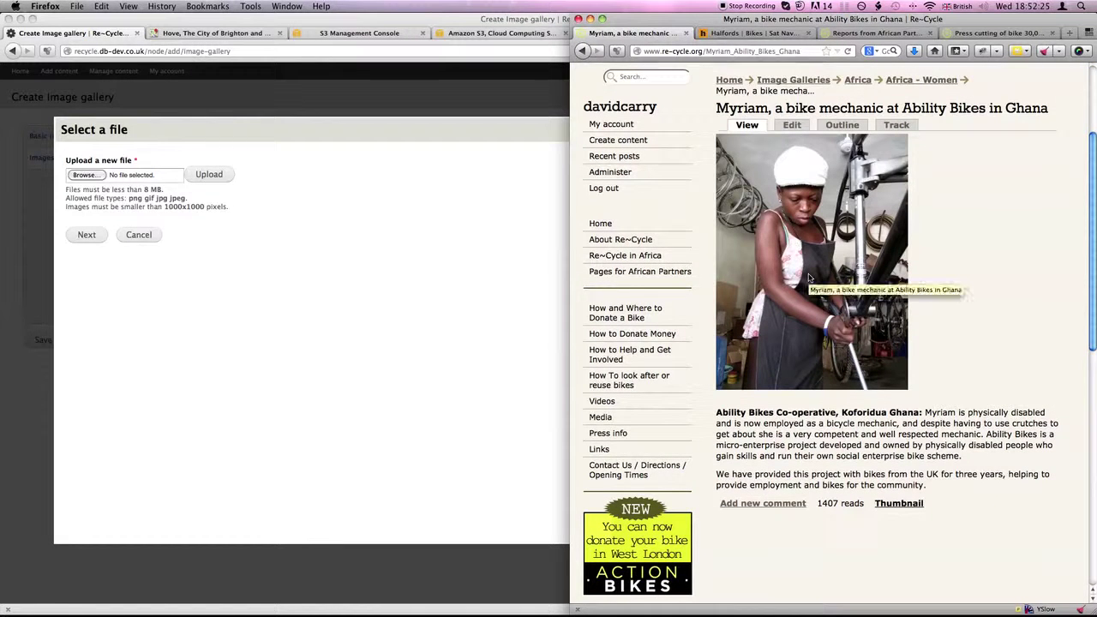
- View the Ability Bikes mechanic's picture on its own and check its file name in the image address
right_click(806, 274)
click(828, 282)
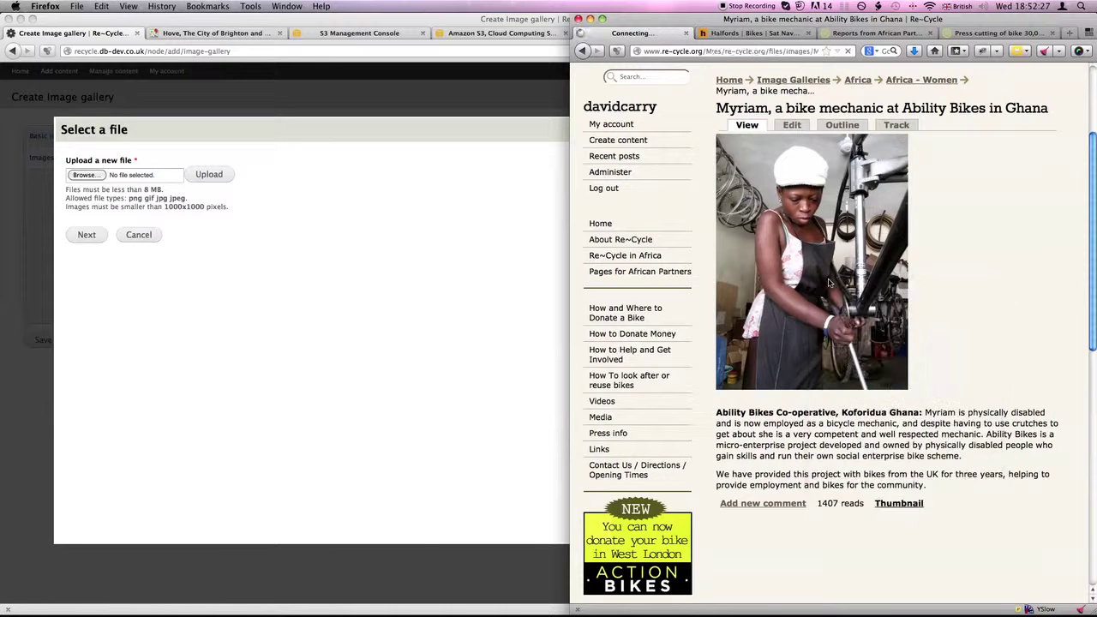
click(773, 50)
click(776, 51)
click(775, 51)
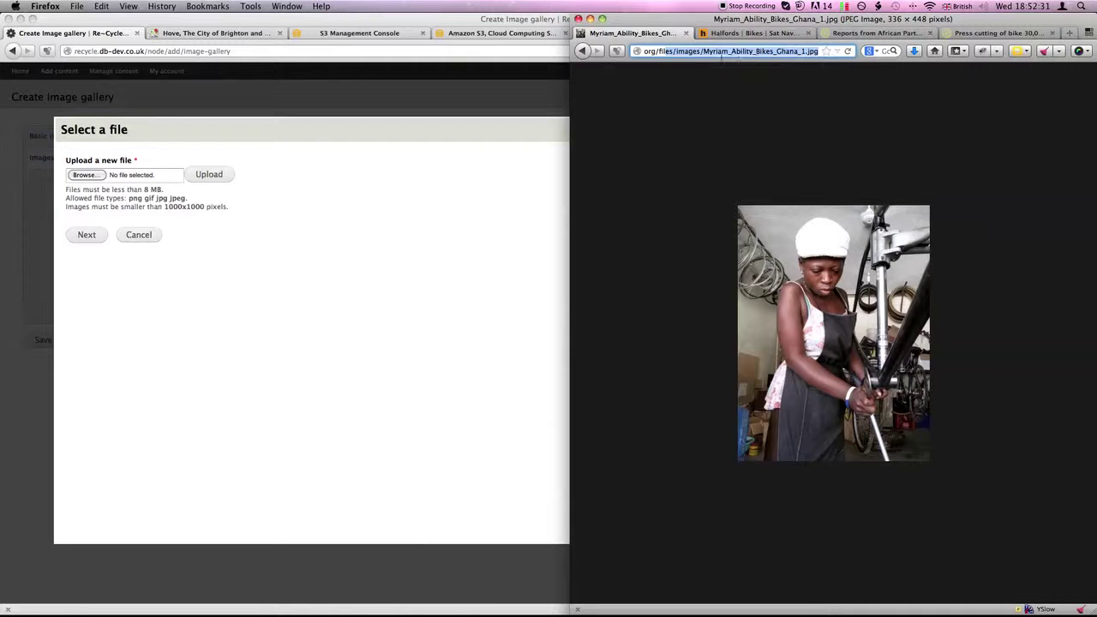
- Filter the development site's media library by the mechanic's first name as file name and add the matching image to the gallery
click(361, 172)
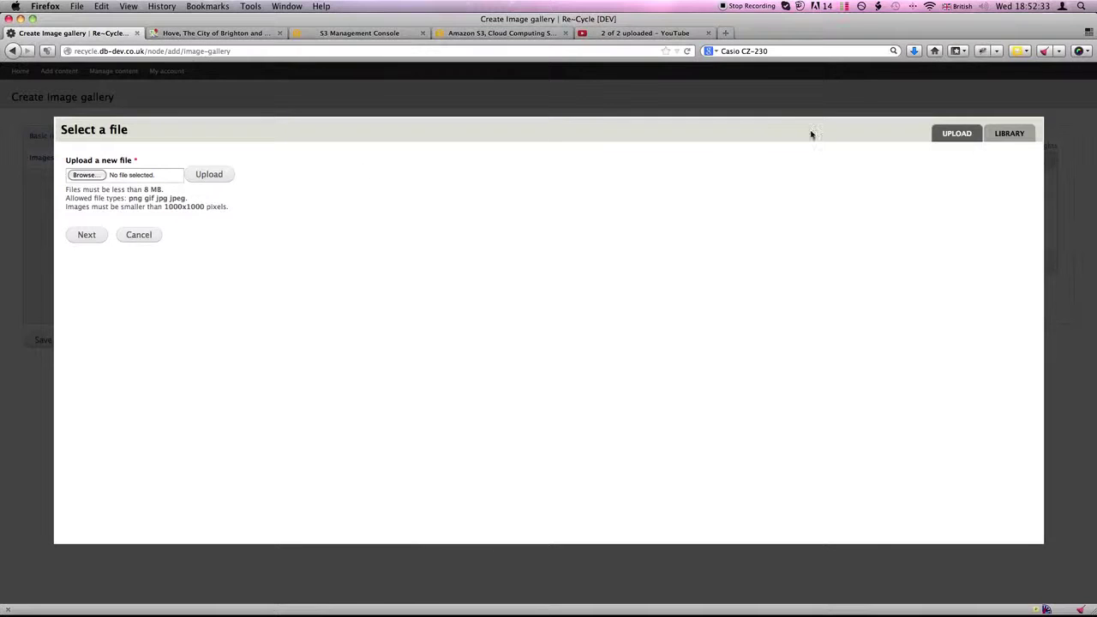
click(1009, 134)
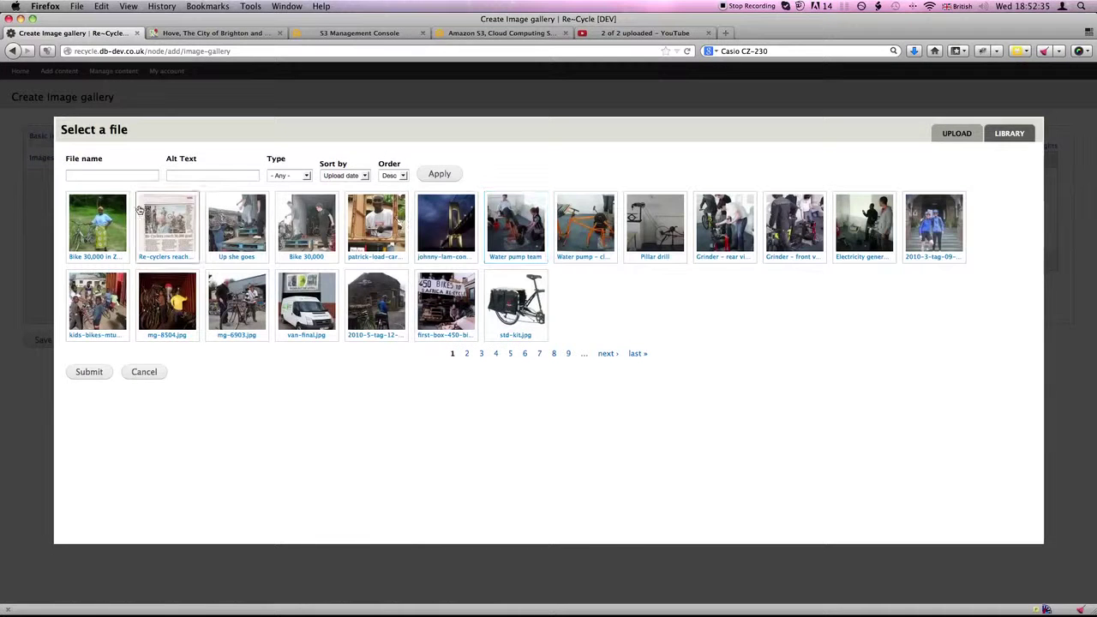
text(Myriam)
click(435, 175)
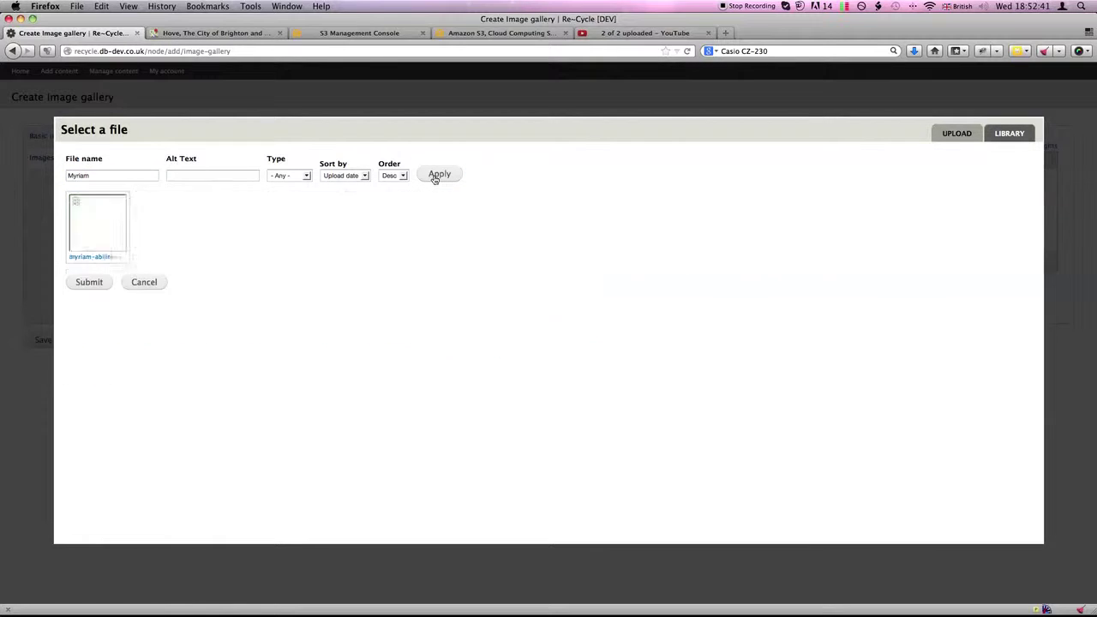
click(88, 224)
click(88, 282)
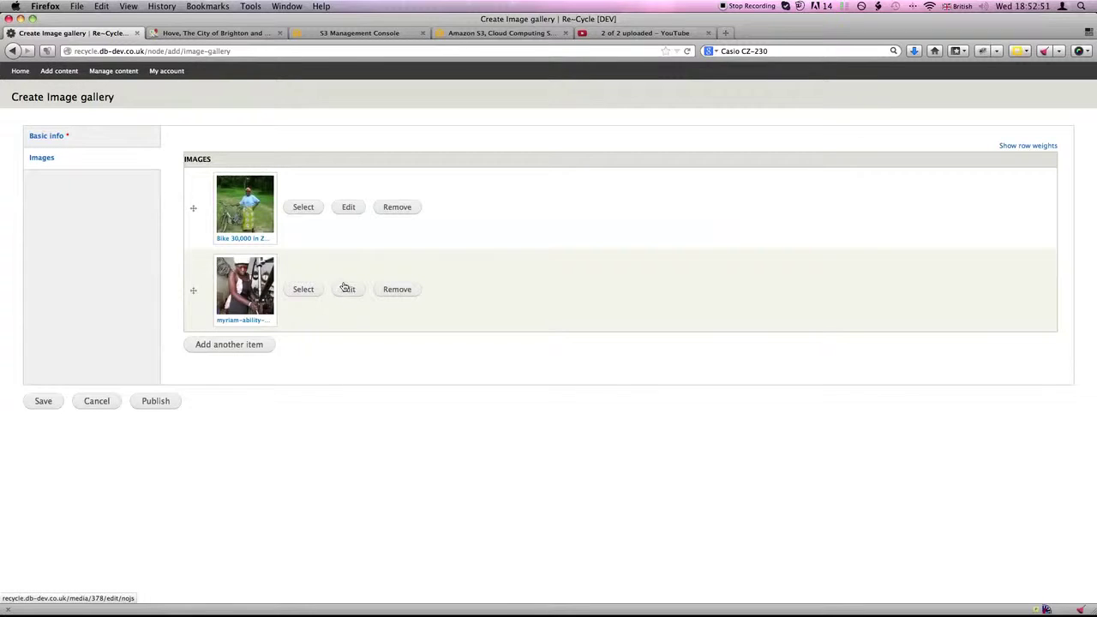
- Open the second gallery image for editing and change its name to the mechanic's first name followed by "from Ability Bikes Ghana"
click(348, 292)
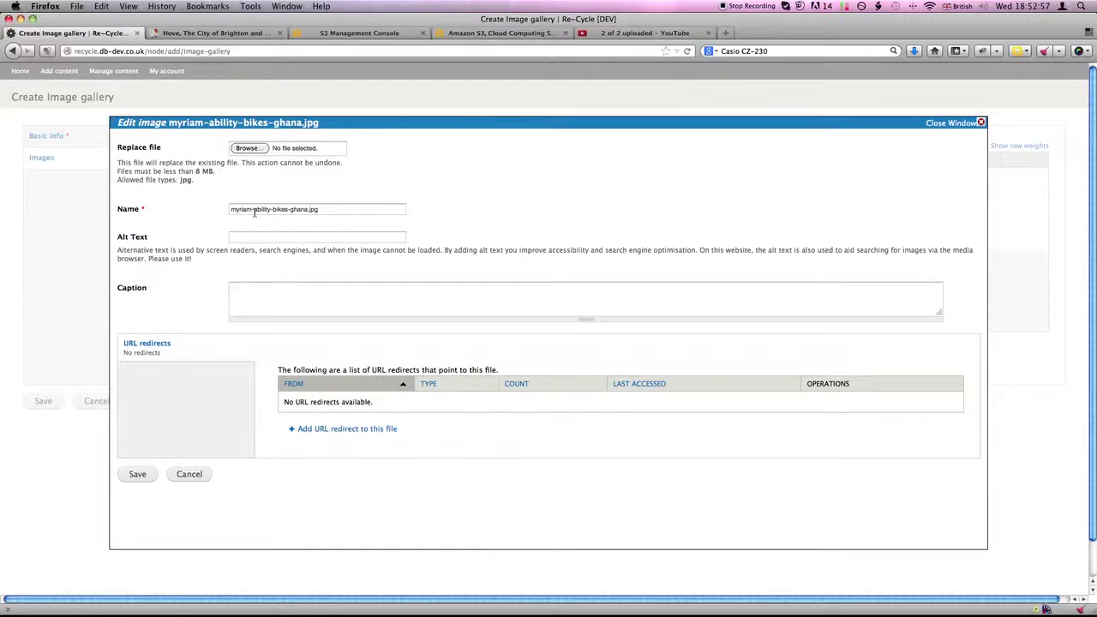
click(233, 211)
key(BackSpace)
text(from)
key(Delete)
text(A)
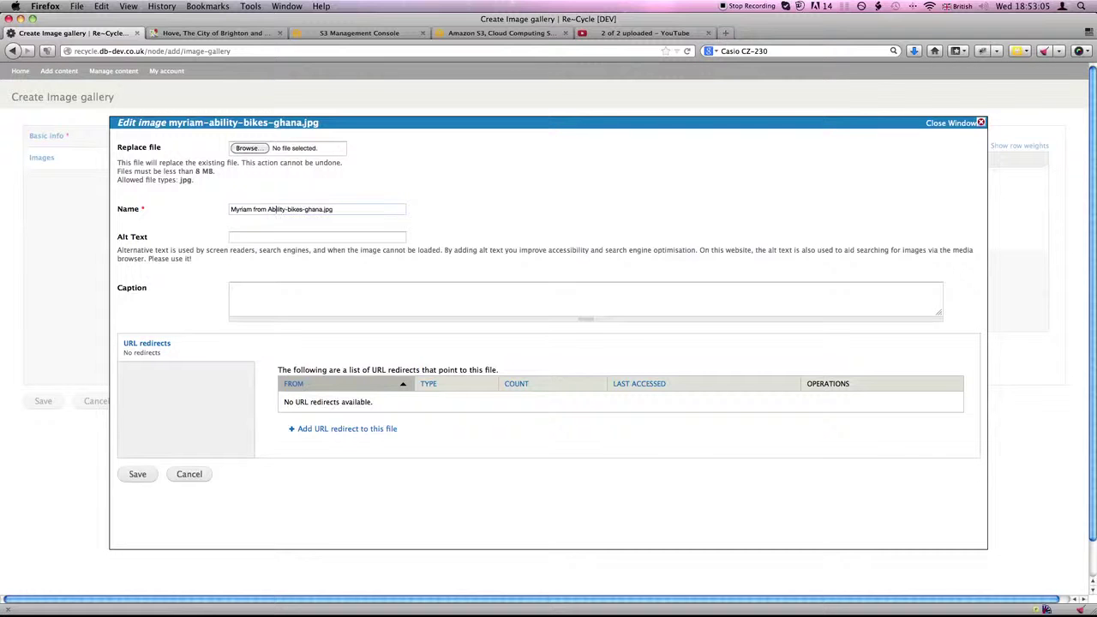
key(BackSpace)
key(Delete)
text(B)
key(Delete)
key(F12)
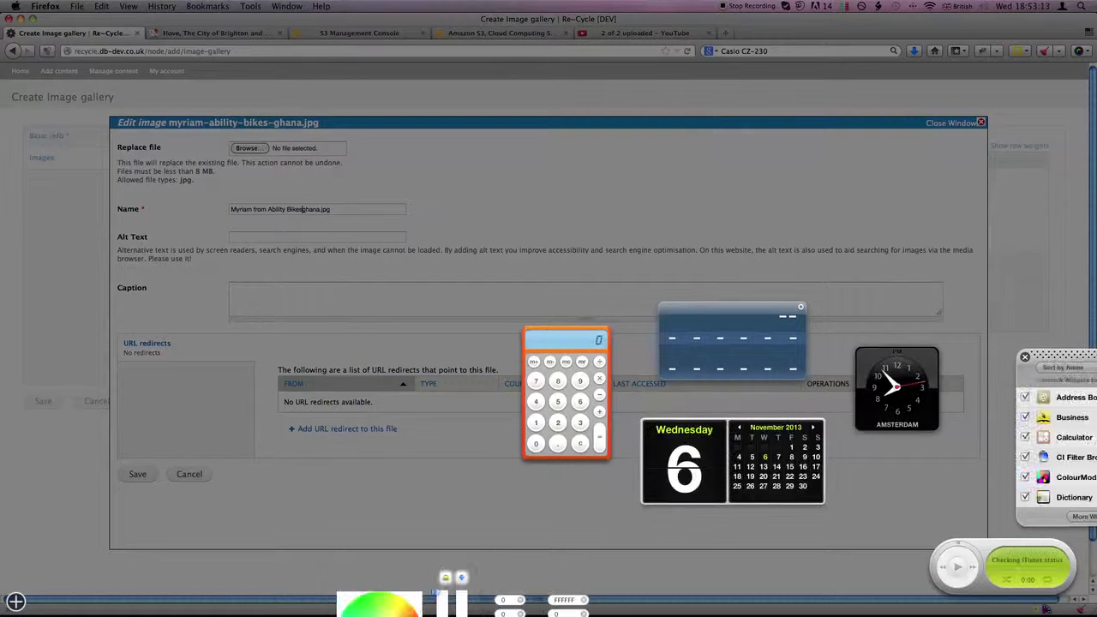
click(360, 253)
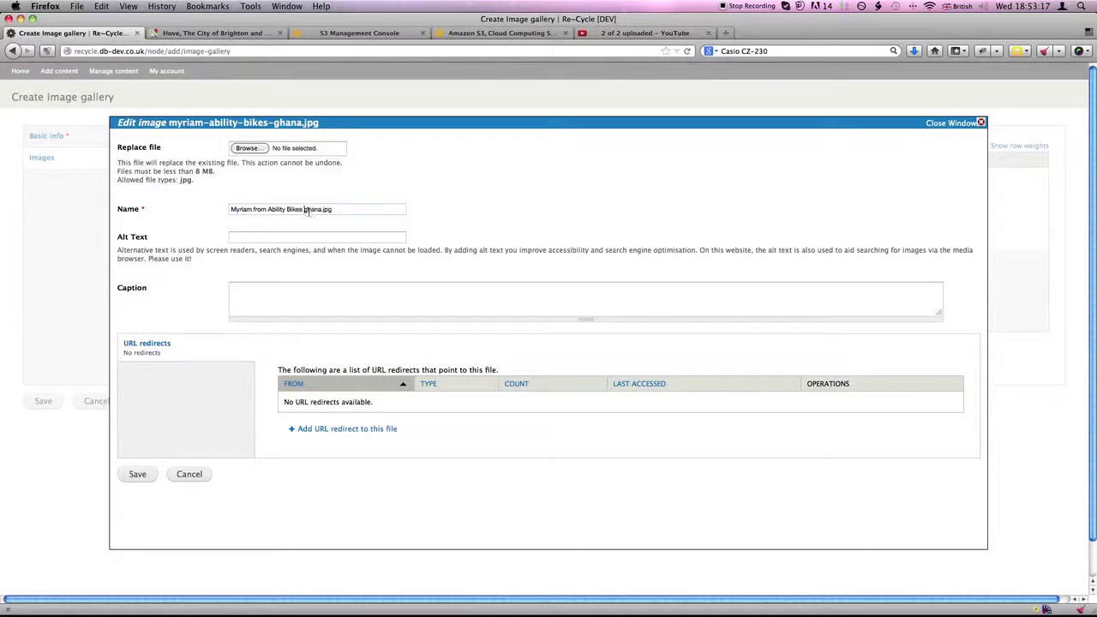
key(Delete)
text(G)
- Copy the mechanic image's new name into its alt text
click(273, 238)
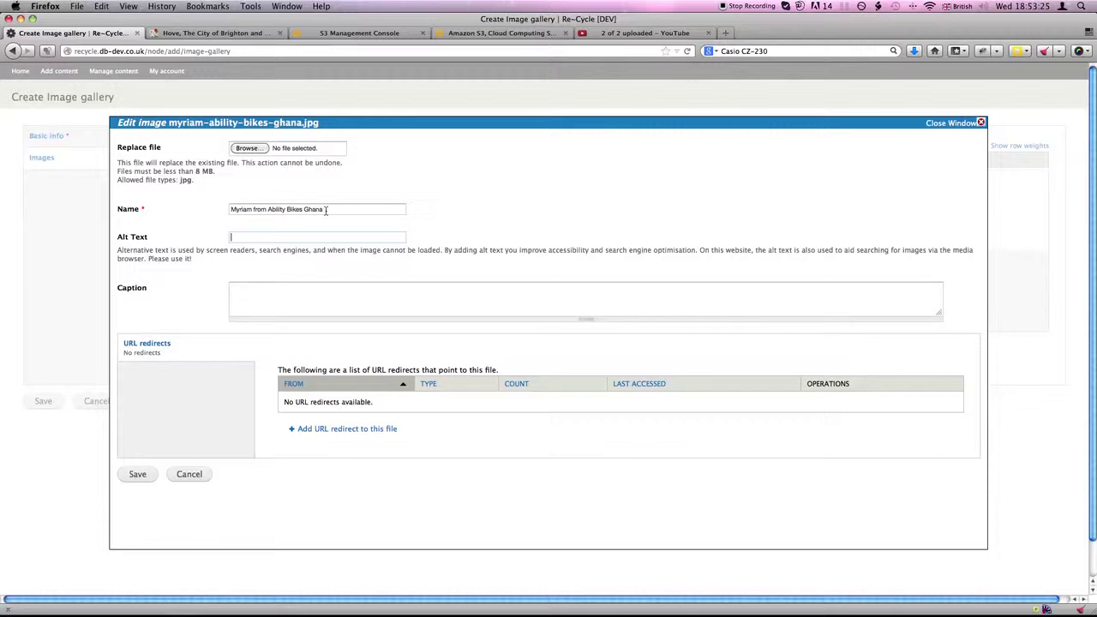
drag(326, 210, 175, 207)
click(244, 239)
key(super+v)
- Paste both description paragraphs from the old site's Ability Bikes mechanic page as the image caption and enlarge the caption box
key(super+Tab)
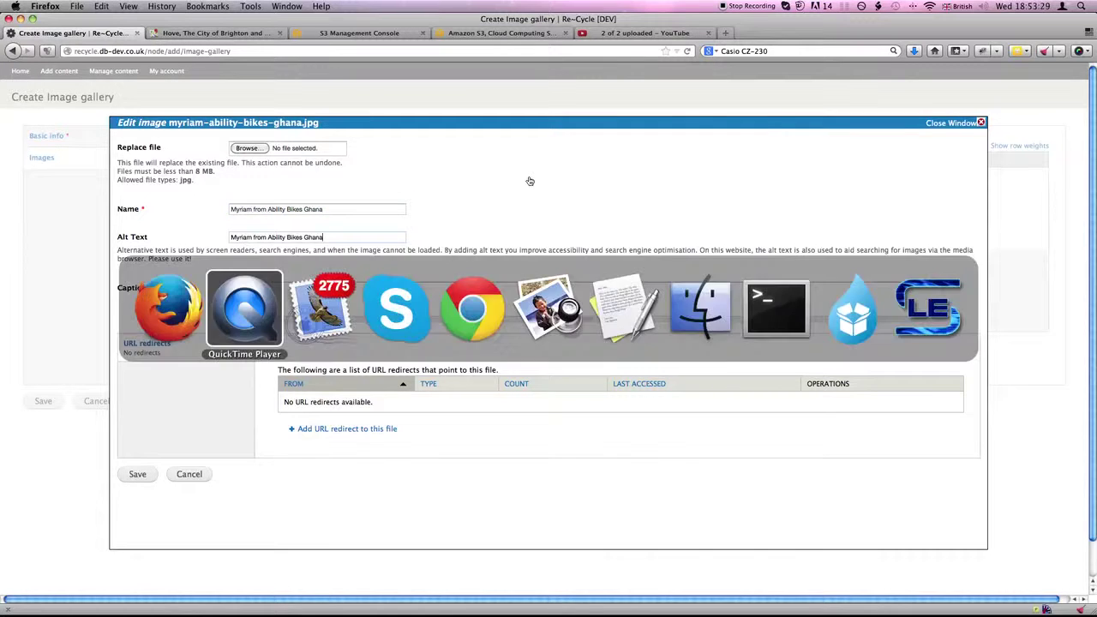
key(Escape)
click(287, 6)
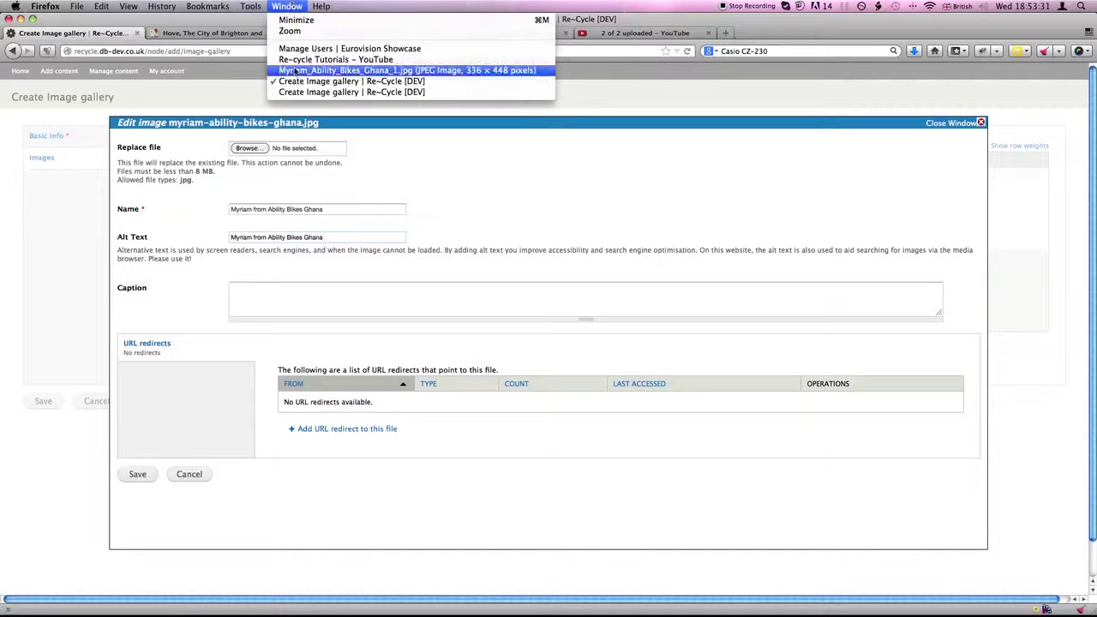
click(360, 72)
click(581, 51)
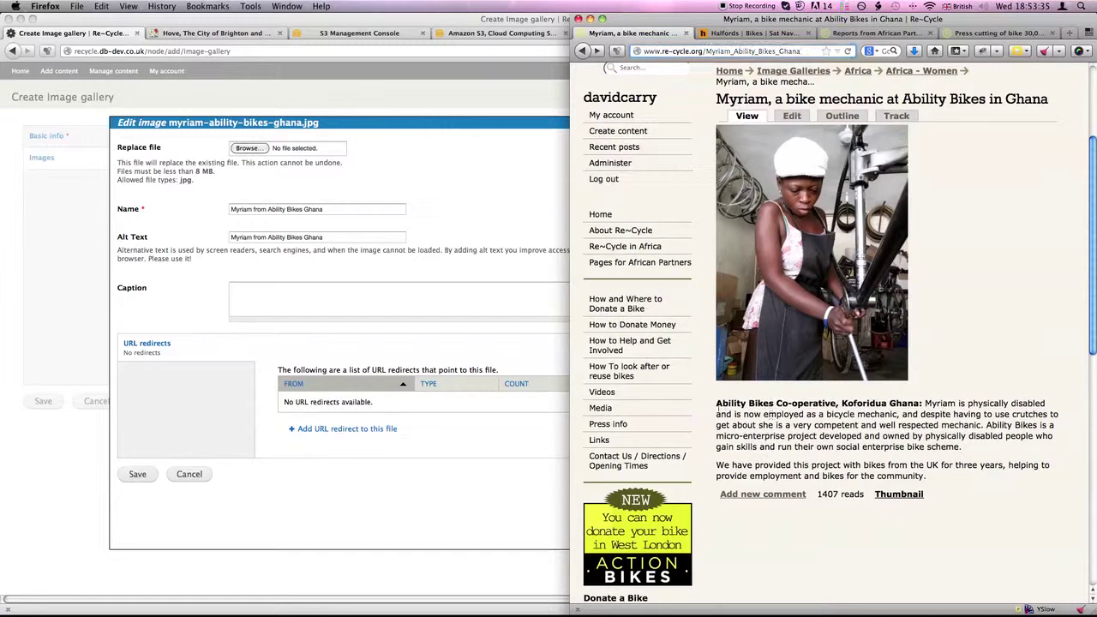
drag(716, 403, 928, 477)
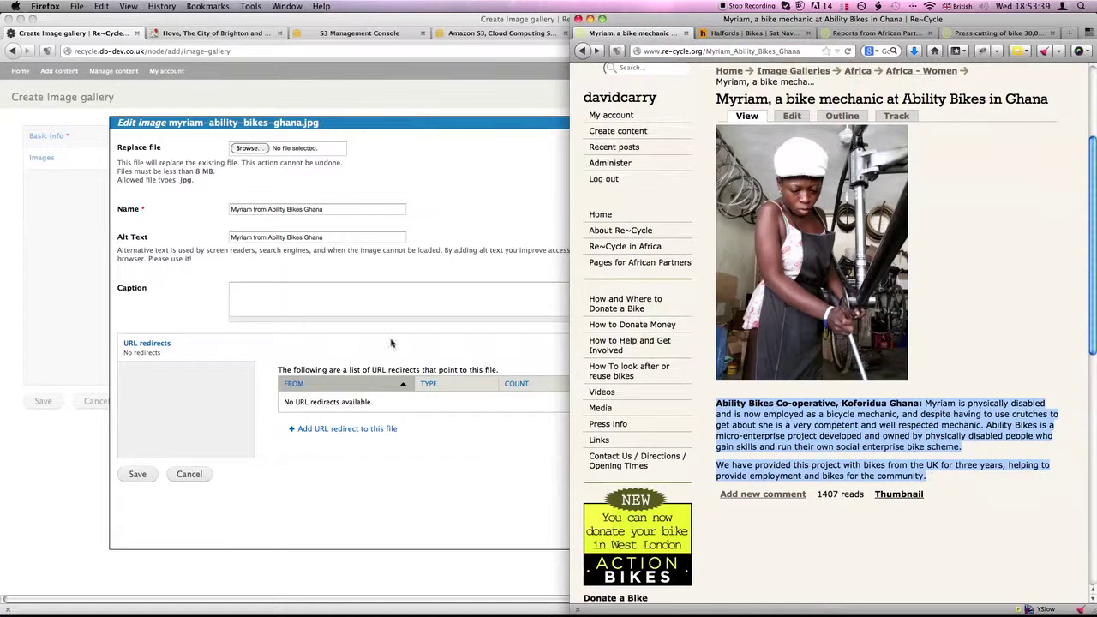
click(296, 299)
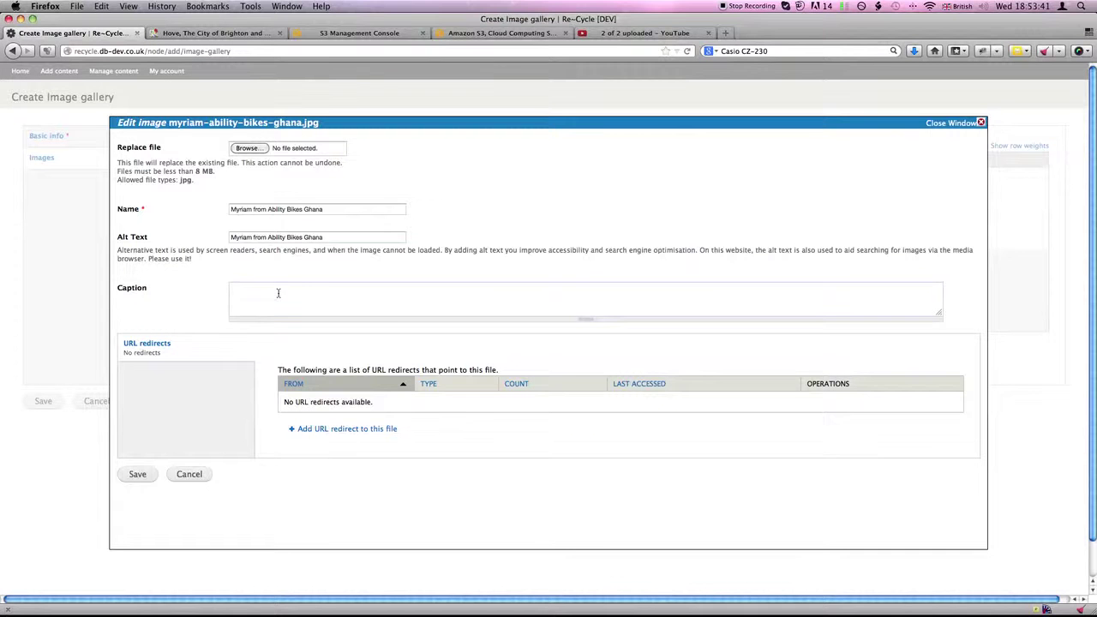
text(Ability Bikes Co-operative, Kotongua Ghana: Myriam is physically disabled and is now employed as a bicycle mechanic, and despite having to use crutches to get about she is a very competent and well respected mechanic. Ability Bikes is a micro-enterprise project developed and owned by physically disabled people who gain skills and run their own social enterprise bike scheme.  We have provided this project with bikes from the UK for three years, helping to provide employment and bikes for the community.)
drag(586, 319, 585, 423)
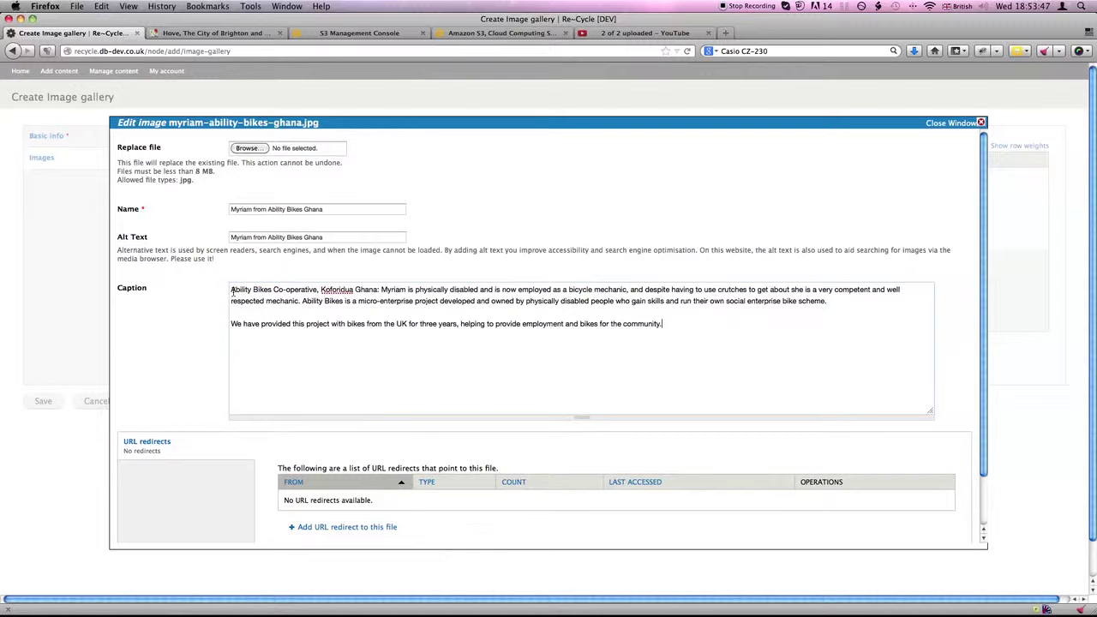
- Save the edited name, alt text and caption of the Ability Bikes mechanic image
drag(230, 291, 320, 291)
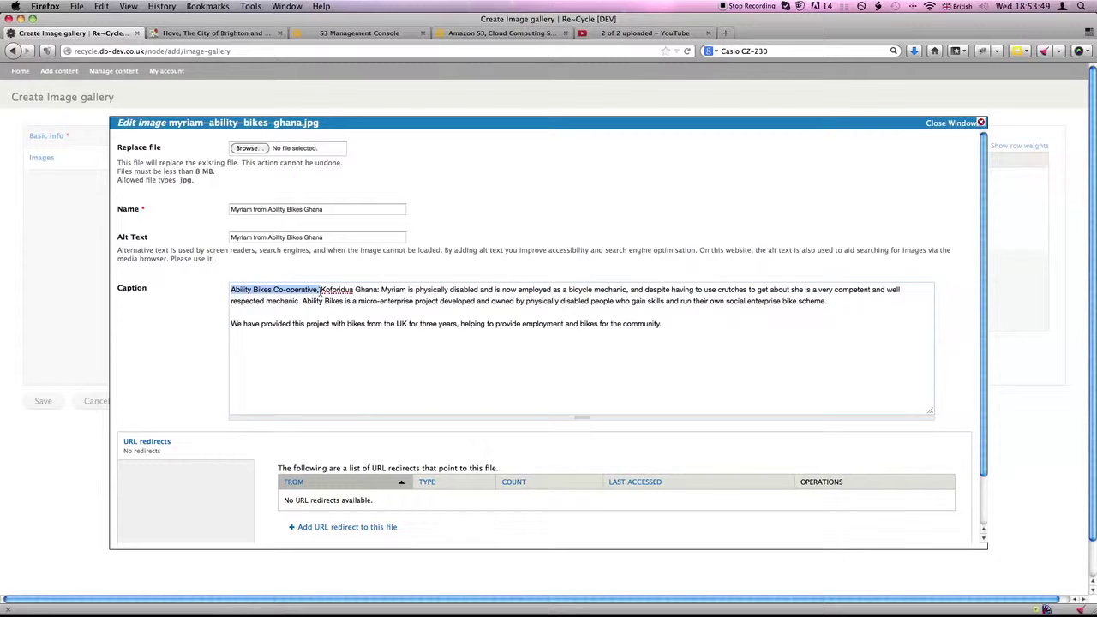
click(348, 290)
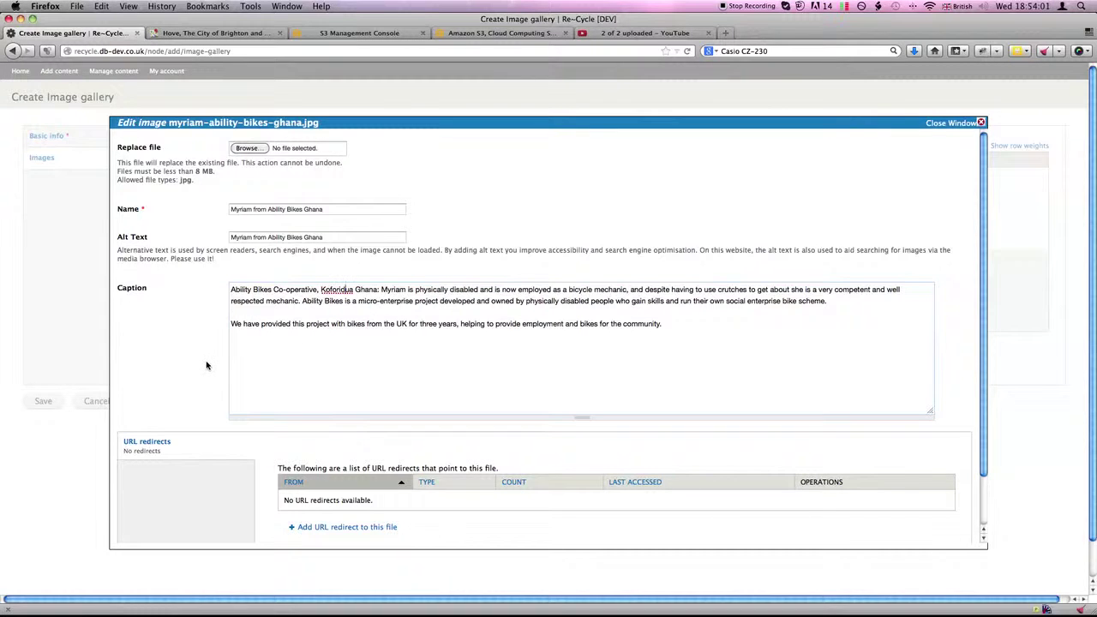
scroll(207, 365, down, 1)
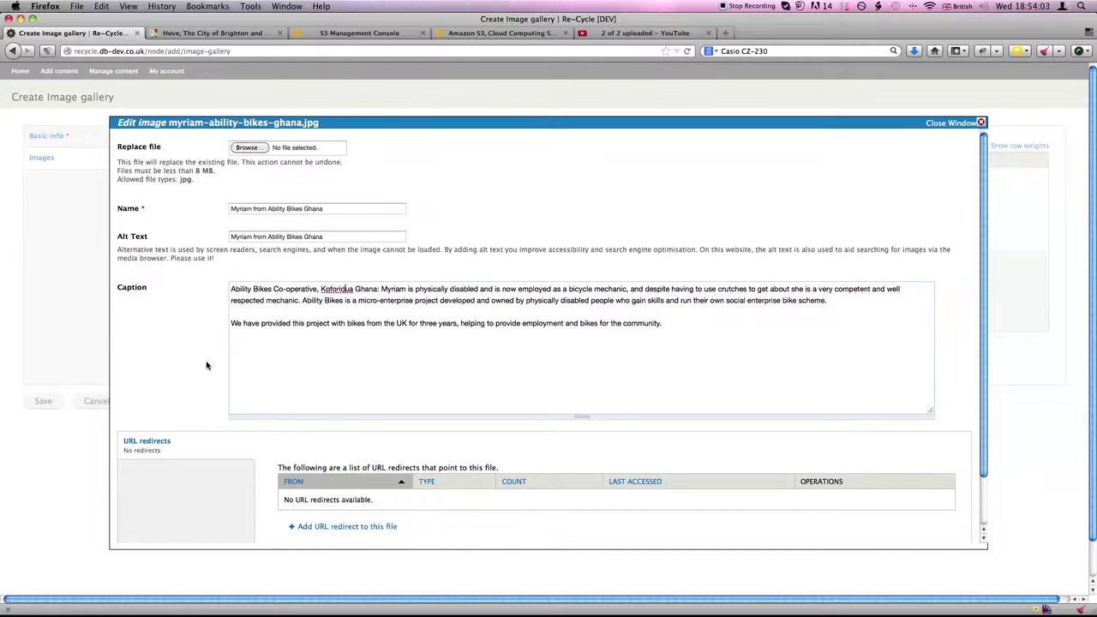
scroll(206, 366, down, 3)
click(138, 520)
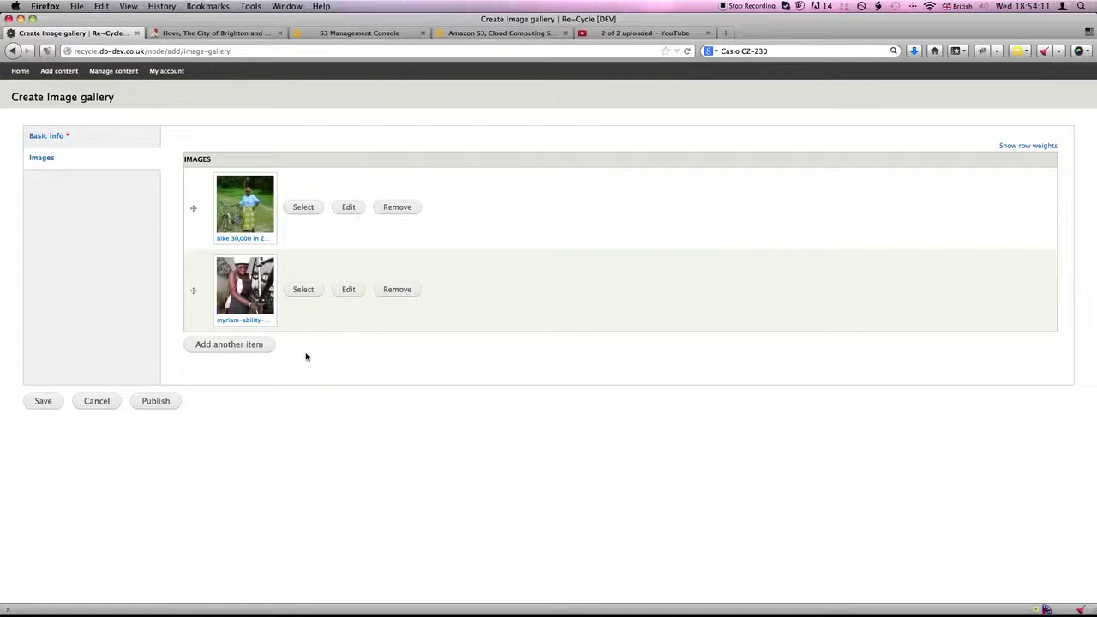
- Reopen the Ability Bikes mechanic image's details, check the wording of its name and alt text, and save it again
click(349, 291)
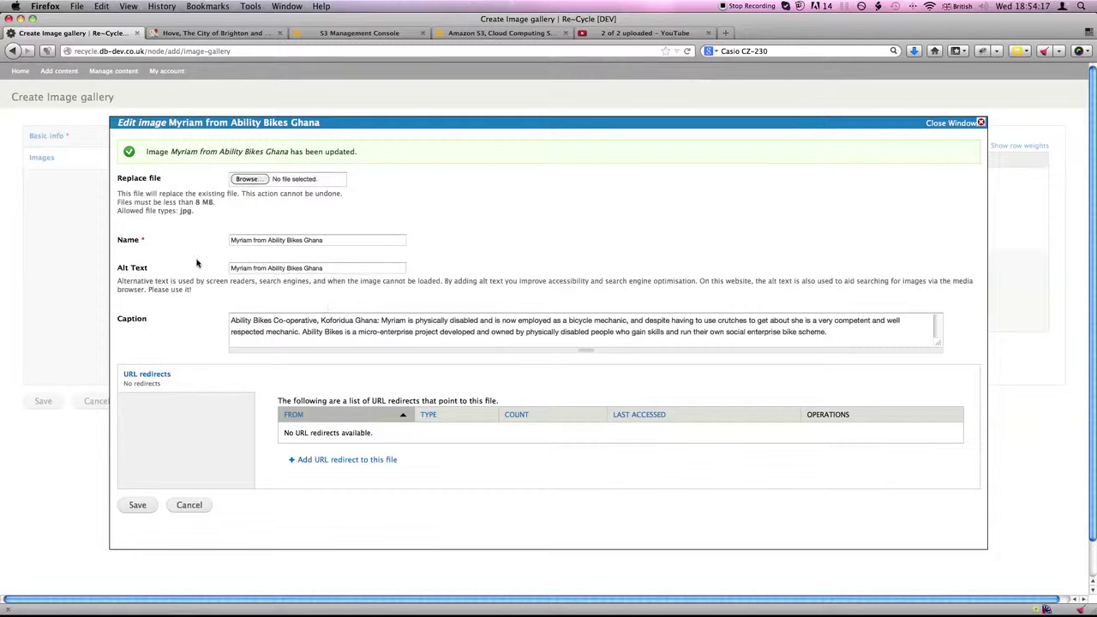
double_click(260, 268)
double_click(241, 268)
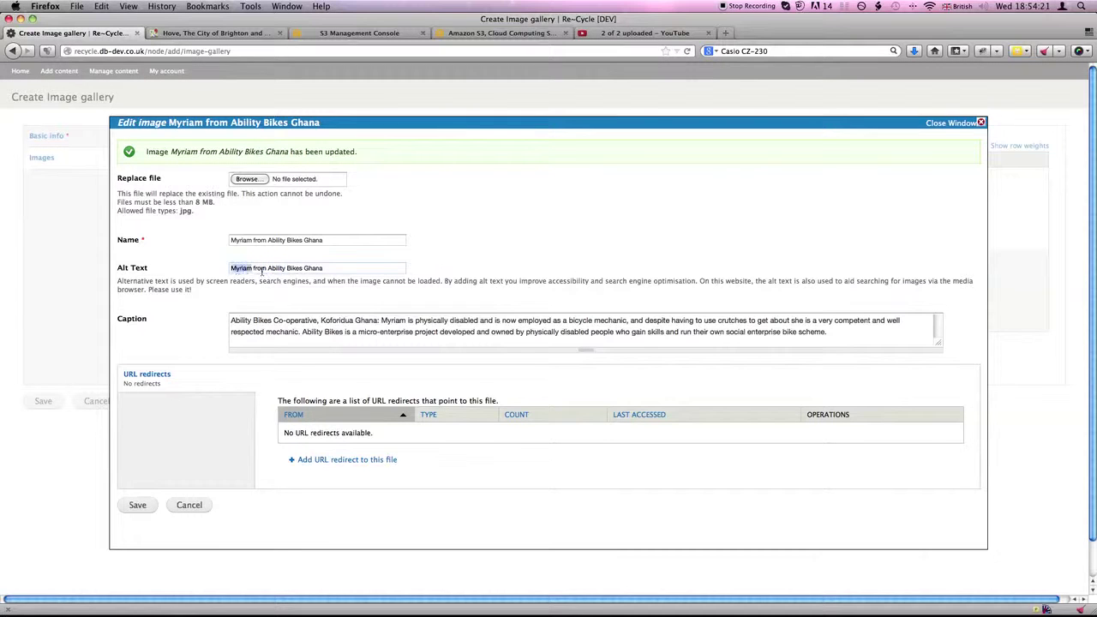
double_click(278, 269)
double_click(294, 268)
double_click(312, 268)
click(259, 240)
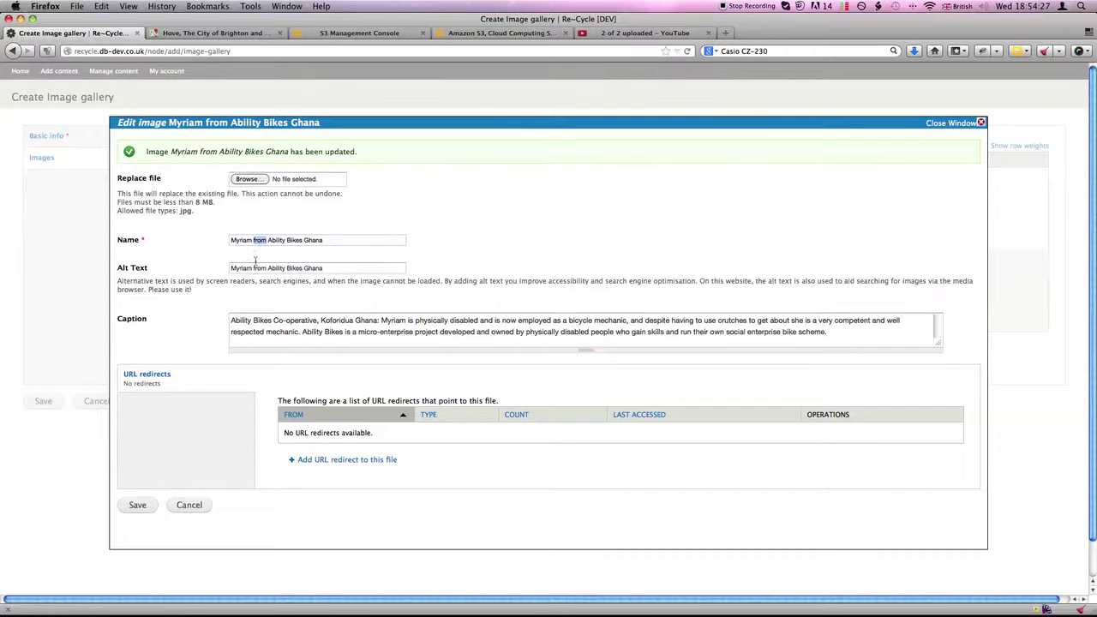
click(258, 269)
double_click(258, 268)
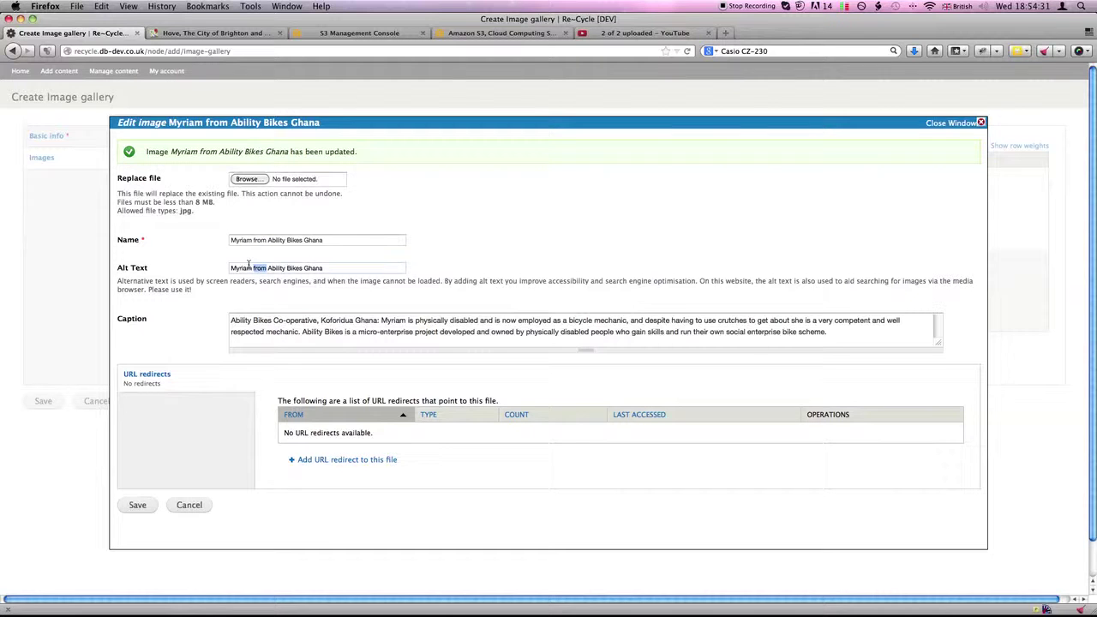
scroll(139, 502, down, 1)
click(138, 500)
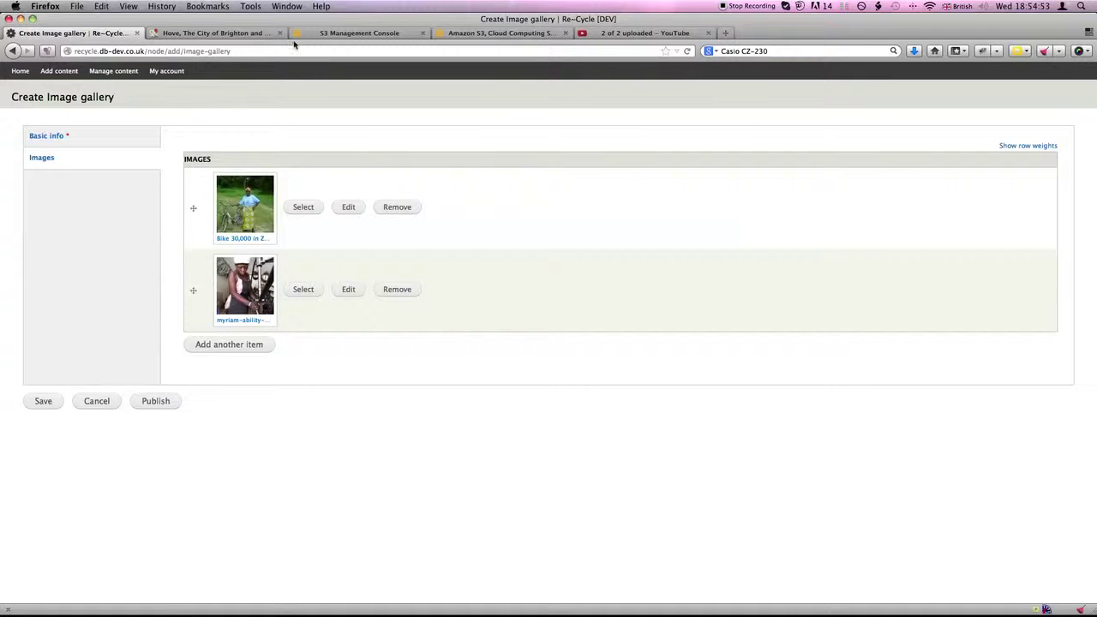
- Return to the old site's Africa - Women gallery and open the Namibia Lady (1.8MB) image page
click(287, 6)
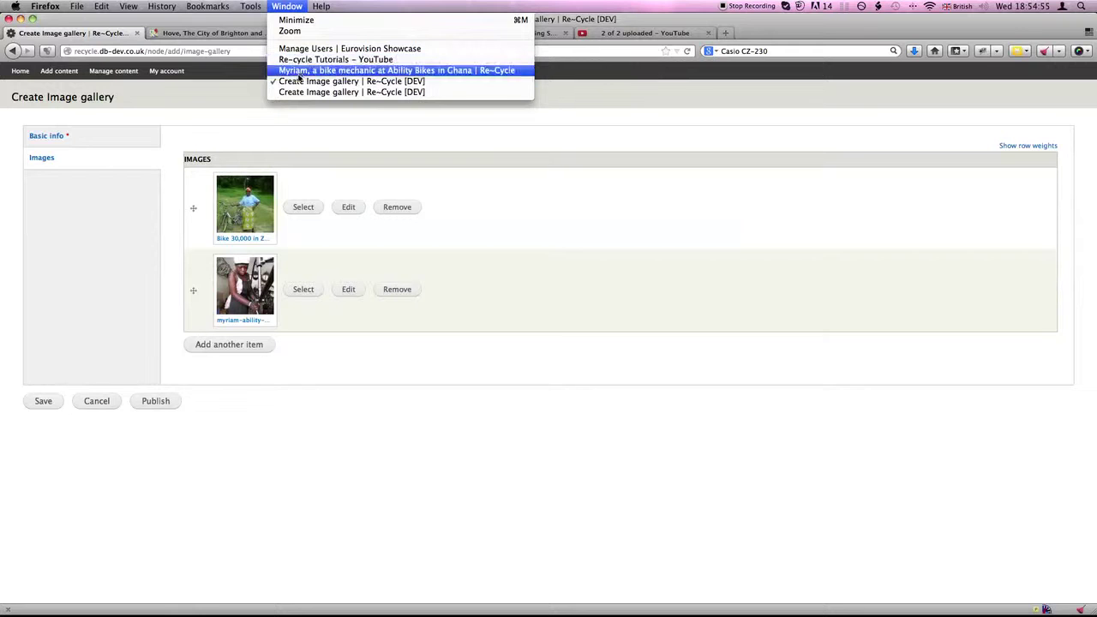
click(300, 70)
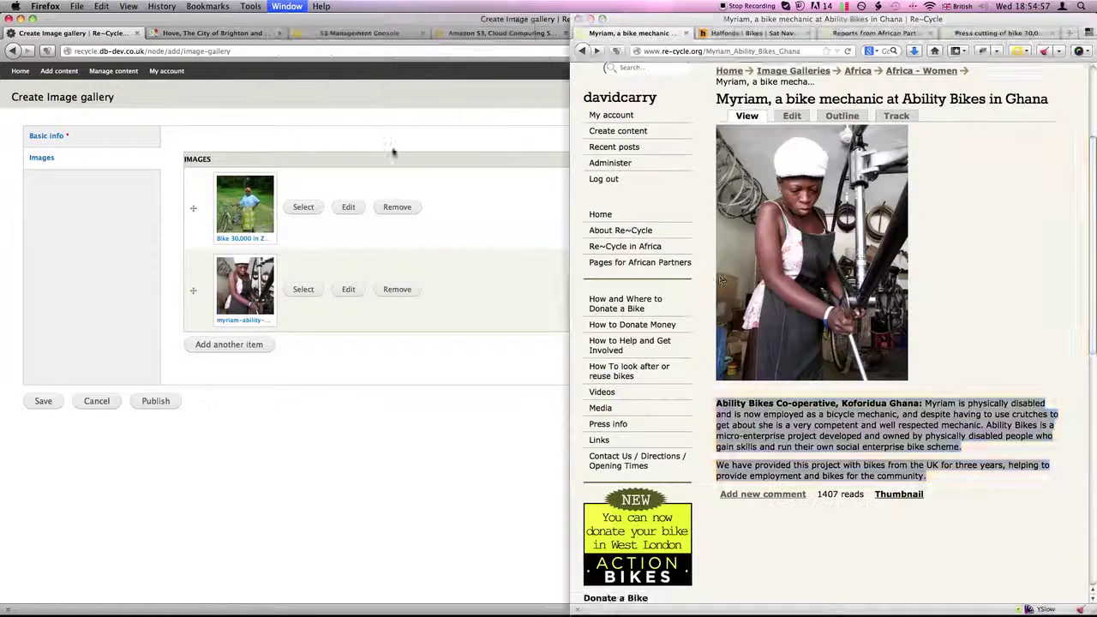
click(582, 51)
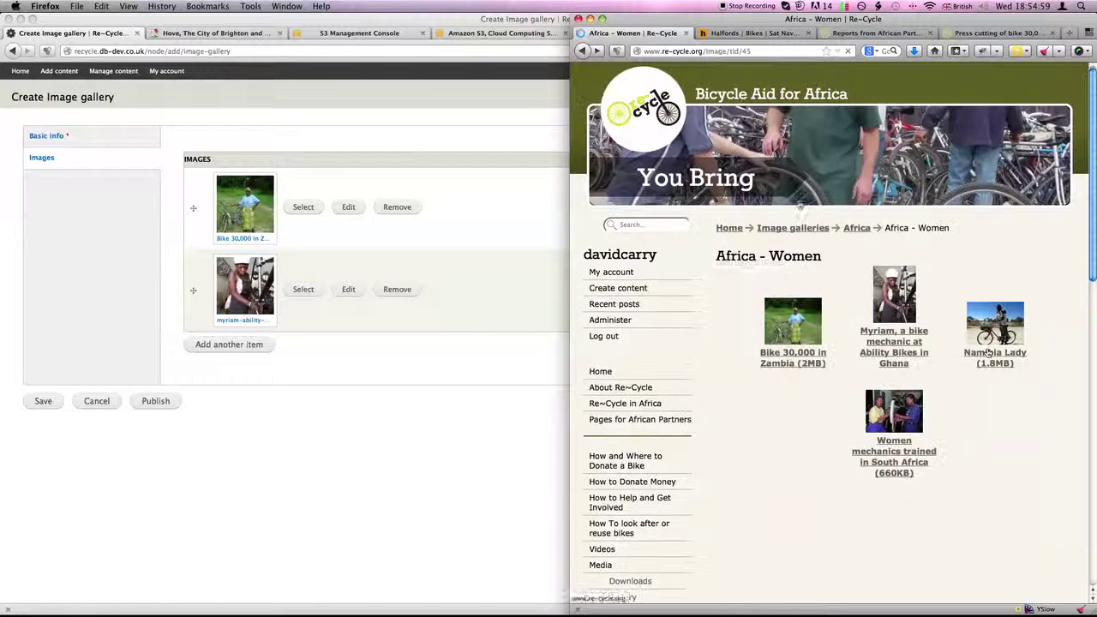
click(994, 322)
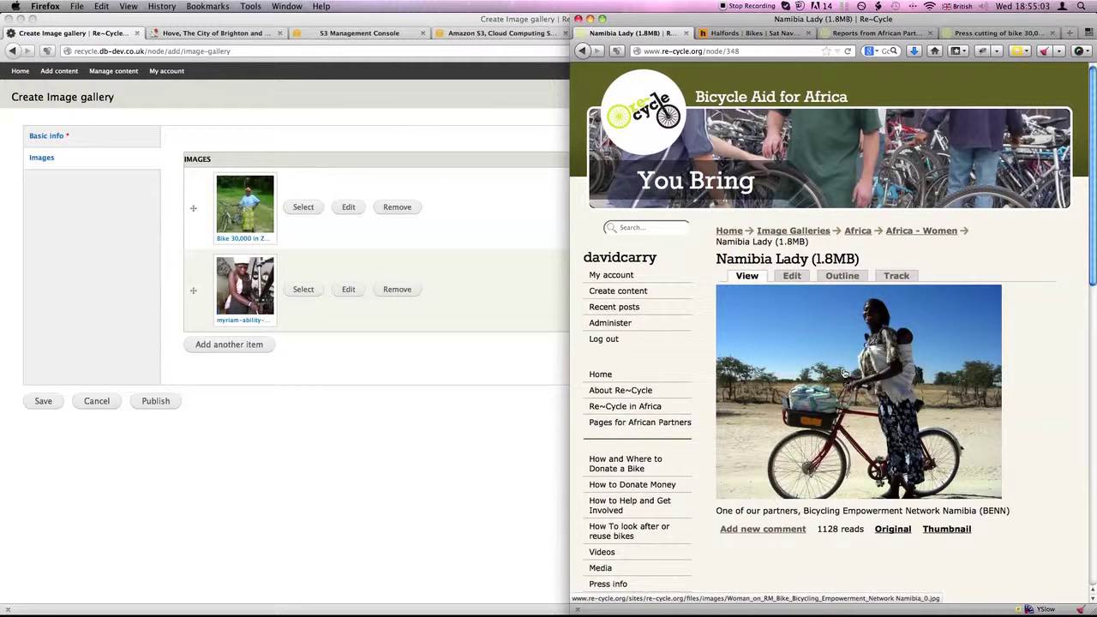
scroll(847, 374, down, 1)
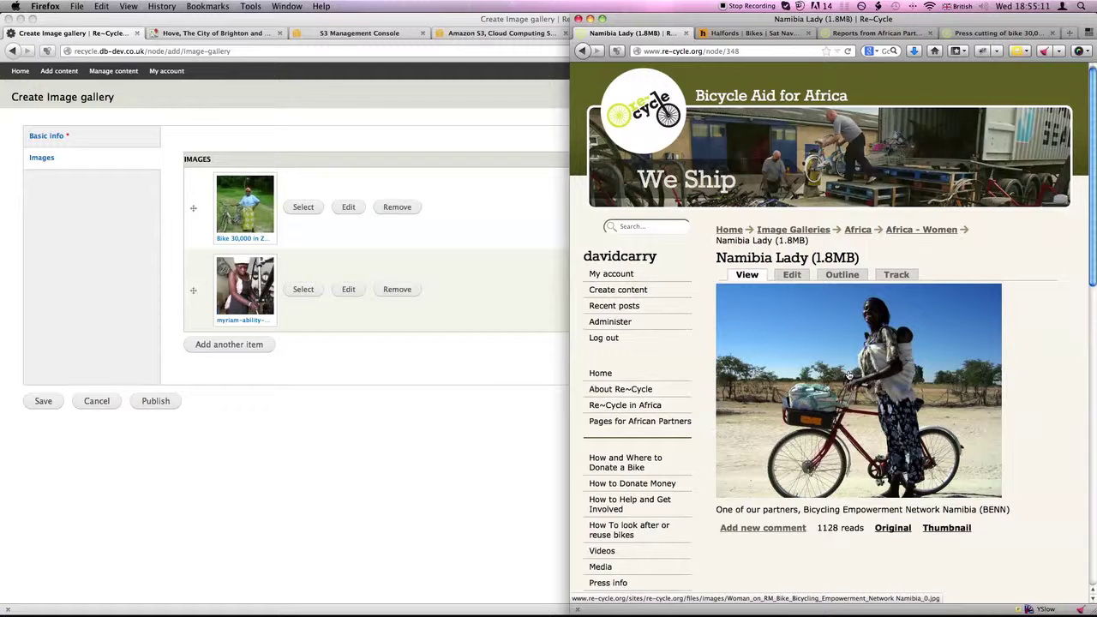
- Add a third image to the development gallery, choosing the woman with a bike from a library search for "namibia"
click(489, 289)
click(235, 346)
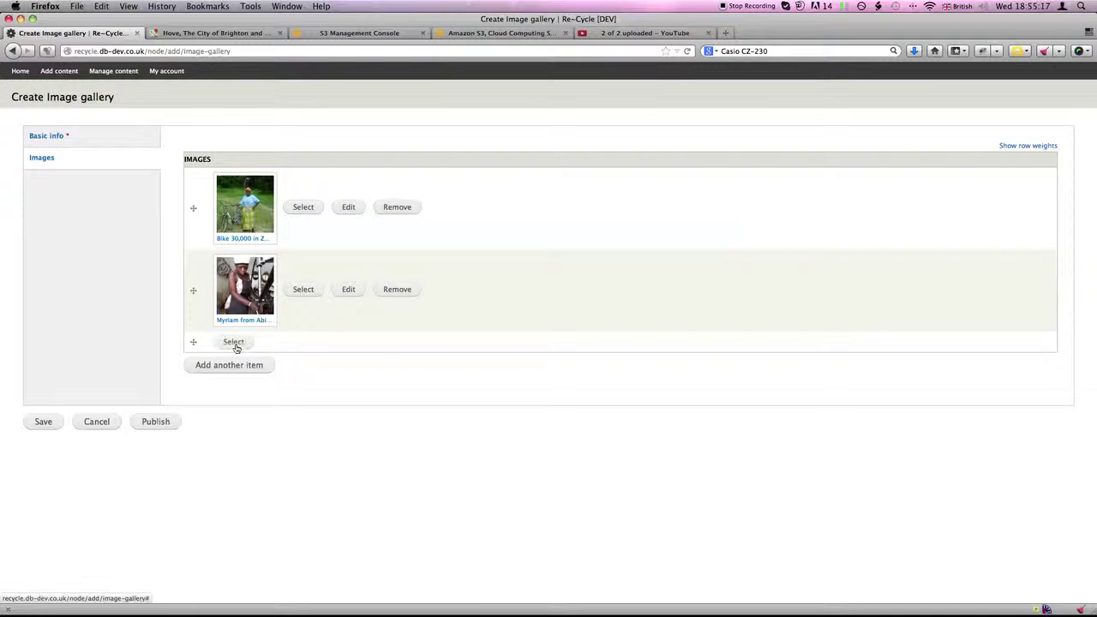
click(236, 346)
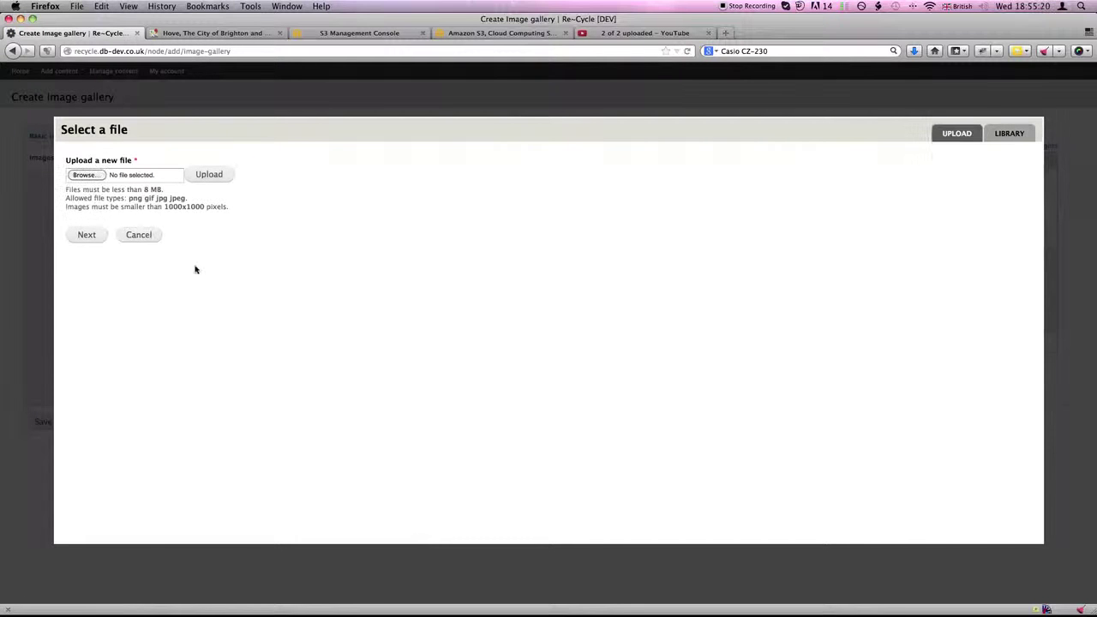
click(1009, 133)
click(98, 175)
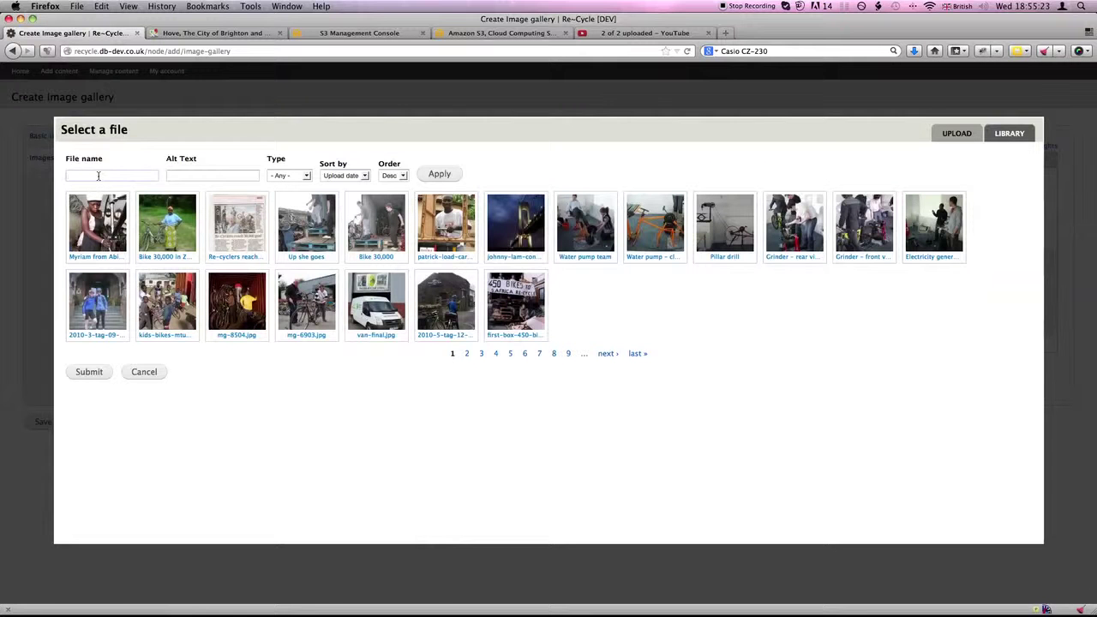
text(namibia)
click(439, 175)
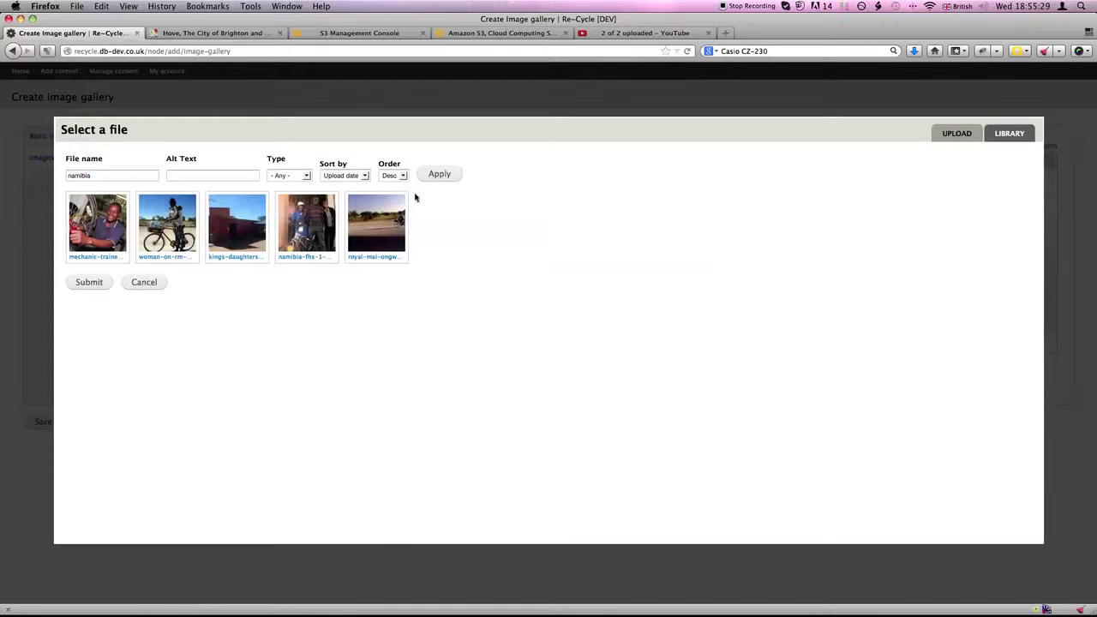
click(162, 224)
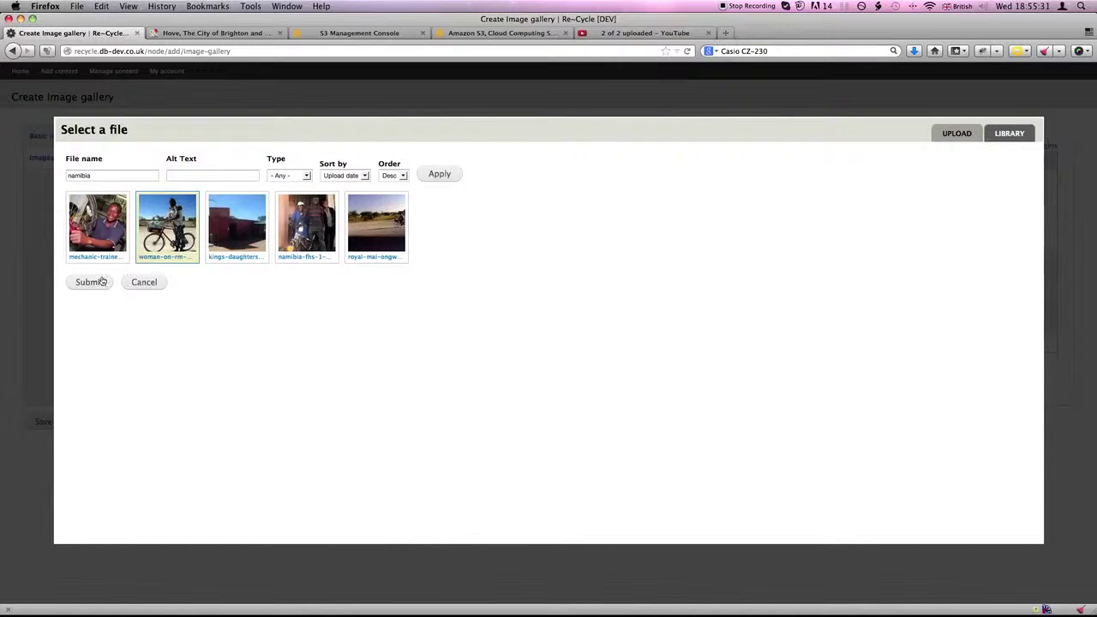
click(88, 282)
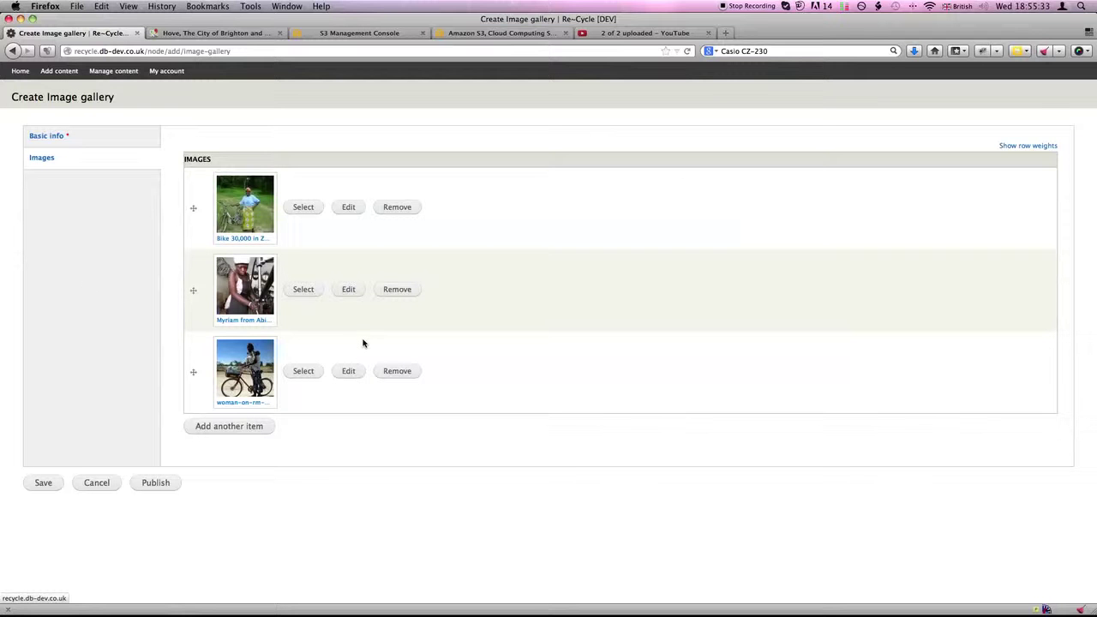
- Open the third gallery image for editing and move "bicycling-empowerment-network" from its name into its alt text
click(349, 371)
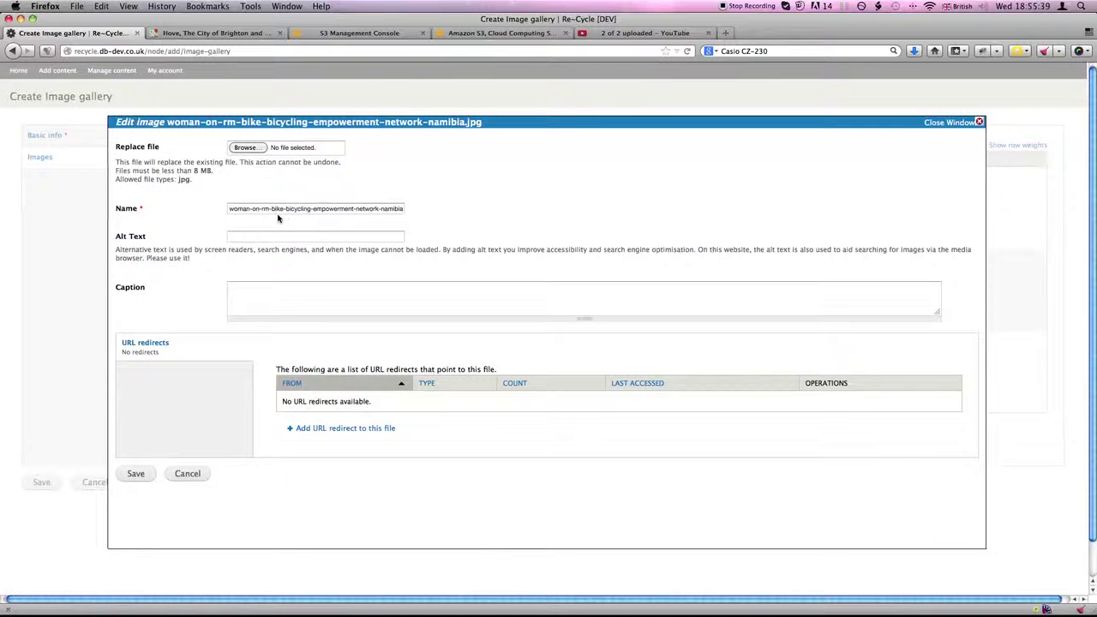
click(303, 210)
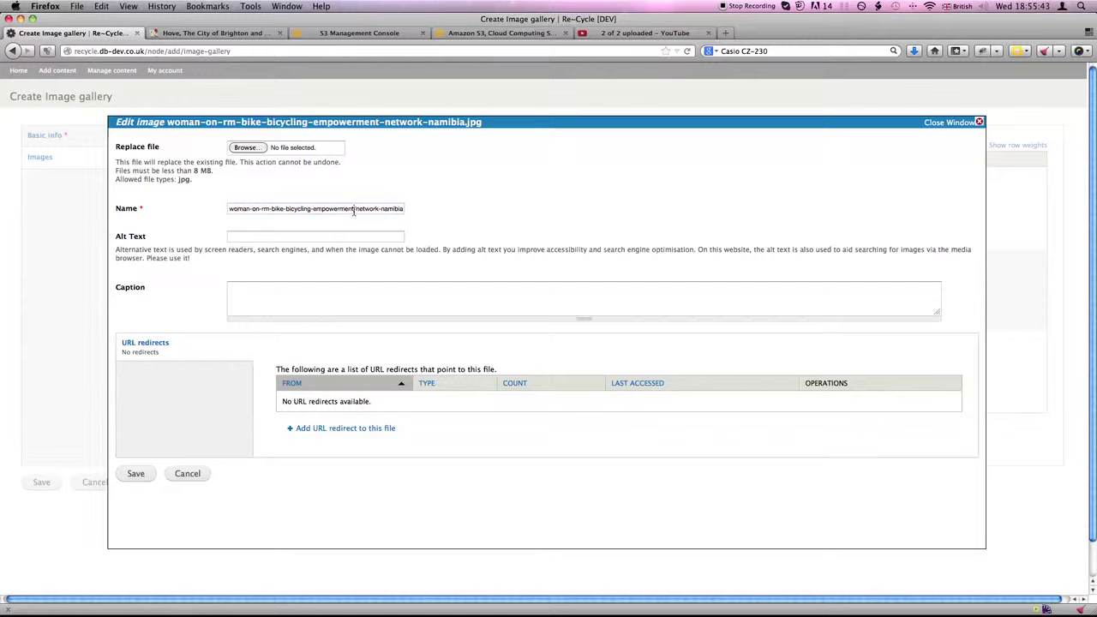
drag(378, 210, 283, 211)
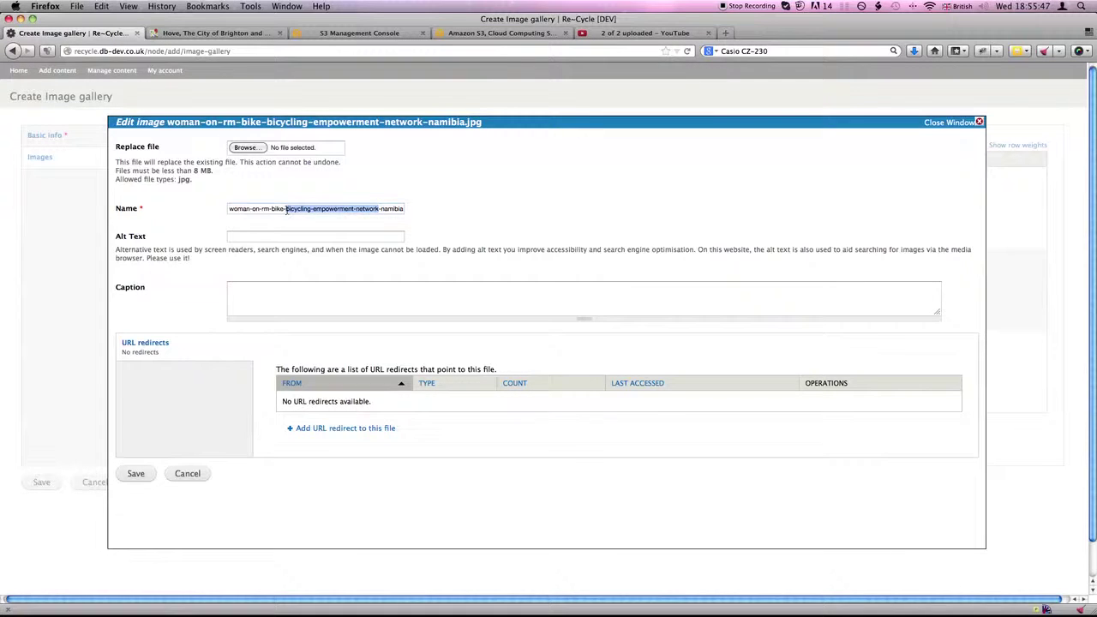
key(super+x)
click(246, 239)
key(super+v)
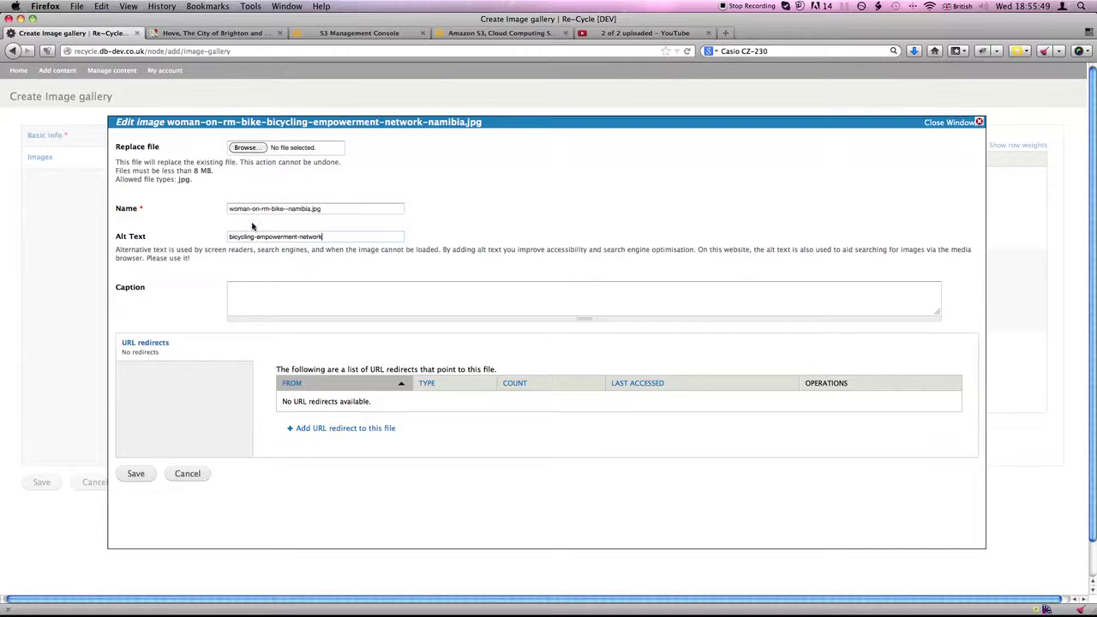
- Rewrite the third image's name as "Woman on bike in Namibia"
drag(271, 210, 252, 211)
key(BackSpace)
key(BackSpace)
text(on)
key(BackSpace)
key(BackSpace)
text(in)
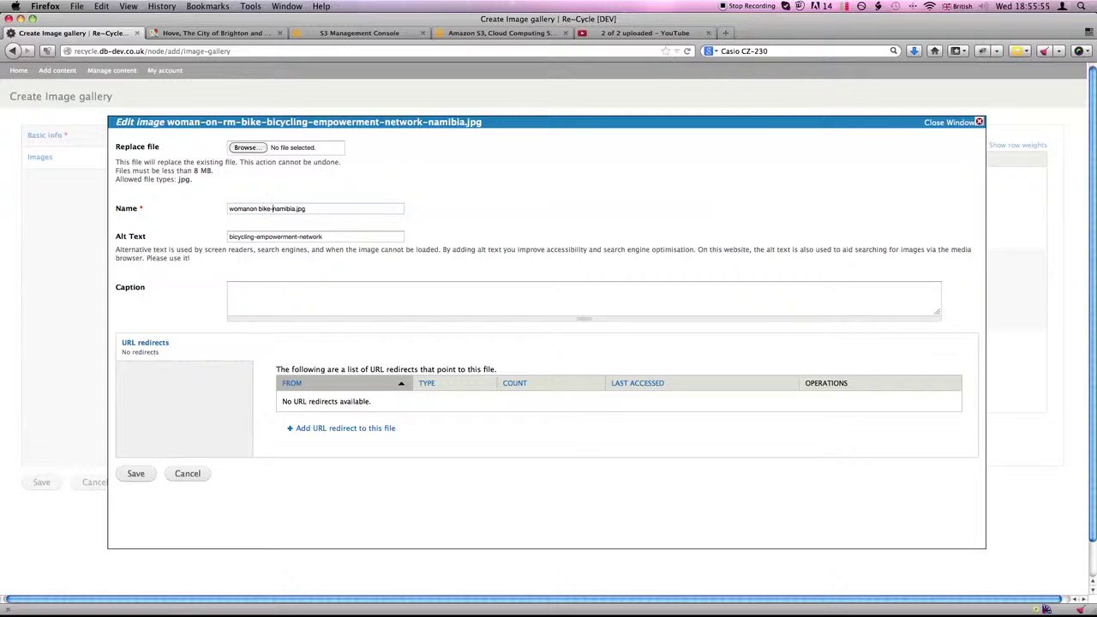
click(279, 209)
key(BackSpace)
text(N)
key(BackSpace)
key(BackSpace)
text(W)
click(247, 208)
- Reformat the third image's alt text as "Bicycling Empowerment Network", with capitals and spaces instead of hyphens
drag(232, 237, 211, 238)
text(B)
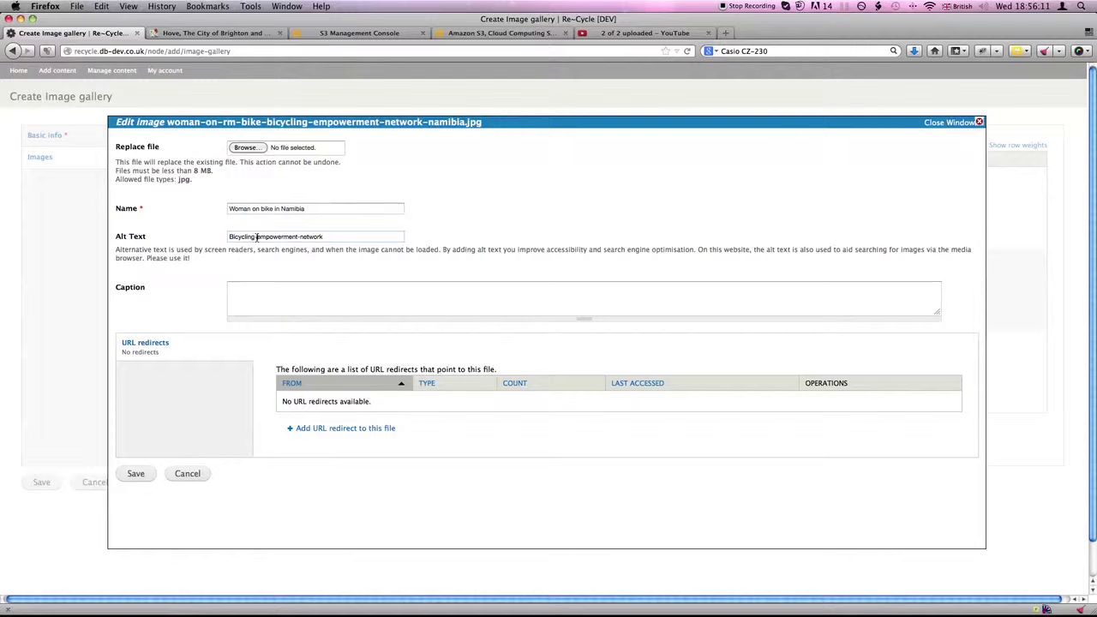
drag(254, 237, 260, 237)
text(E)
drag(298, 237, 303, 238)
text(N)
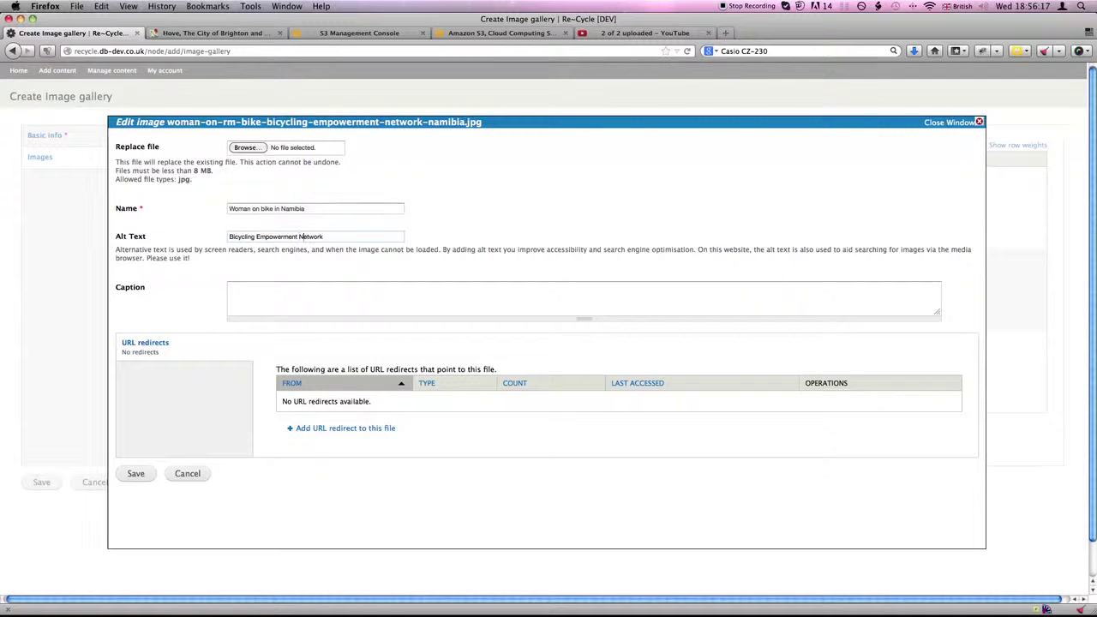
- Copy the BENN partner sentence from the old site's Namibia Lady page into the image caption and save the image
click(287, 6)
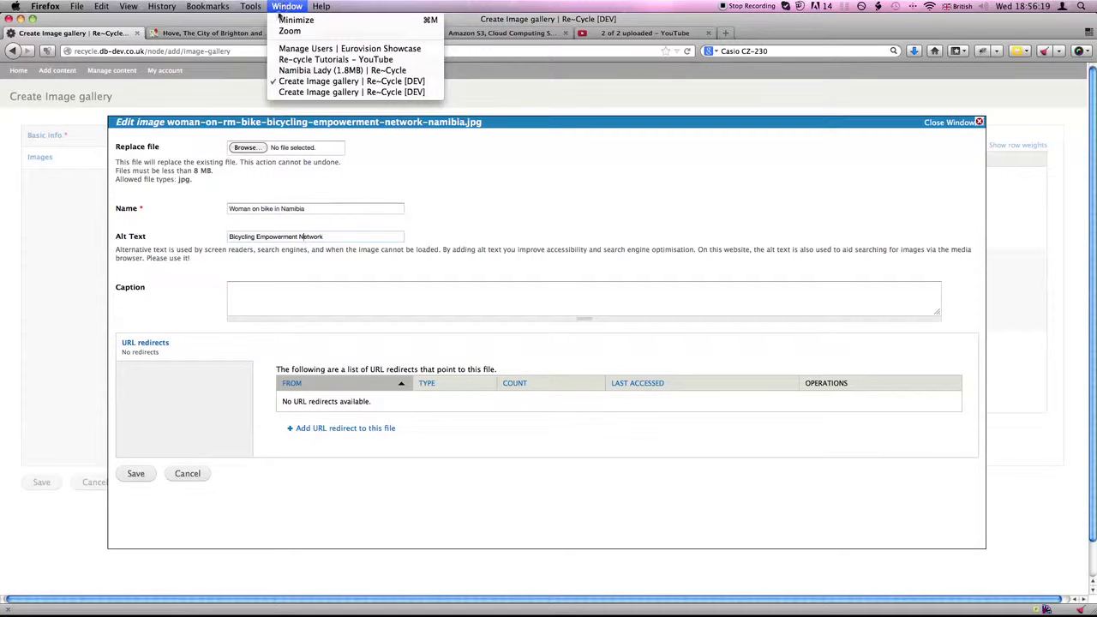
click(334, 71)
scroll(831, 503, down, 1)
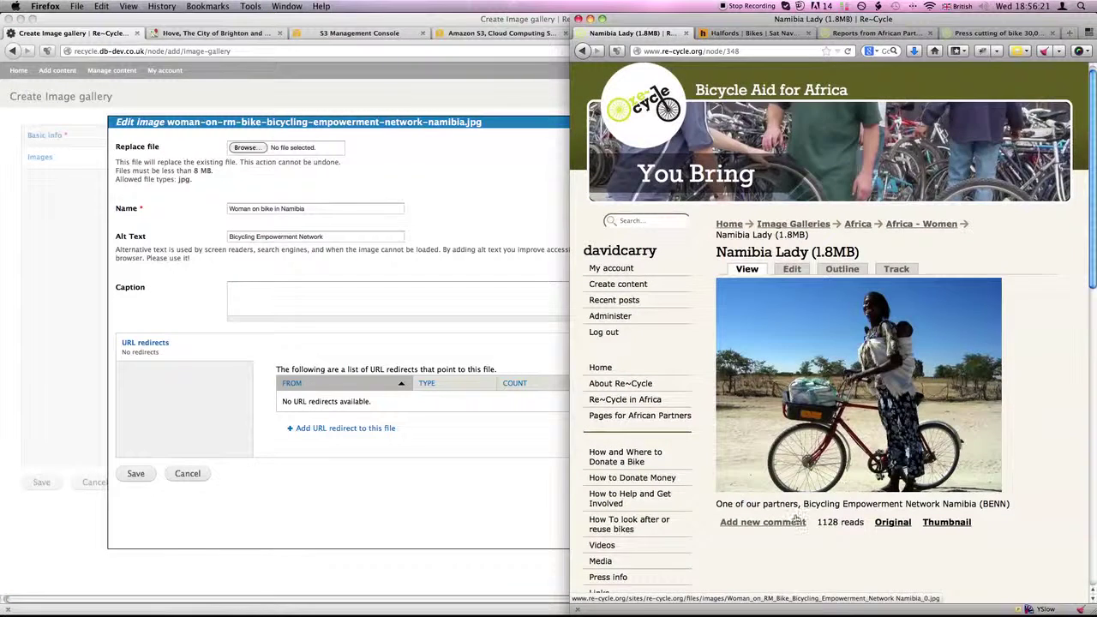
drag(718, 502, 943, 502)
click(942, 502)
drag(1013, 502, 716, 502)
key(super+c)
click(188, 305)
click(267, 293)
key(super+v)
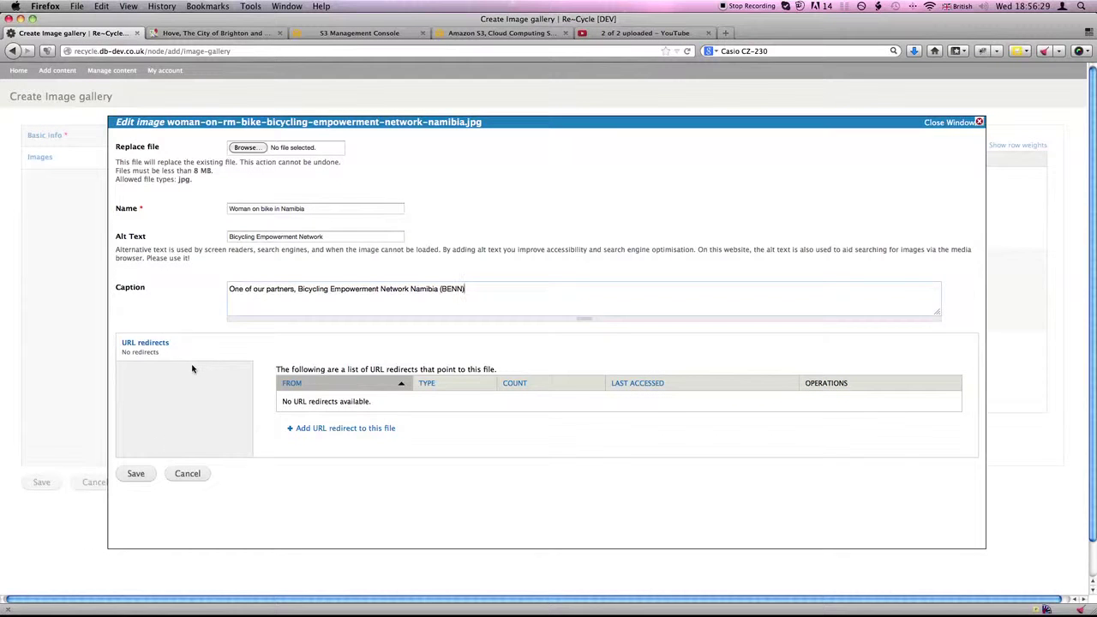
click(139, 473)
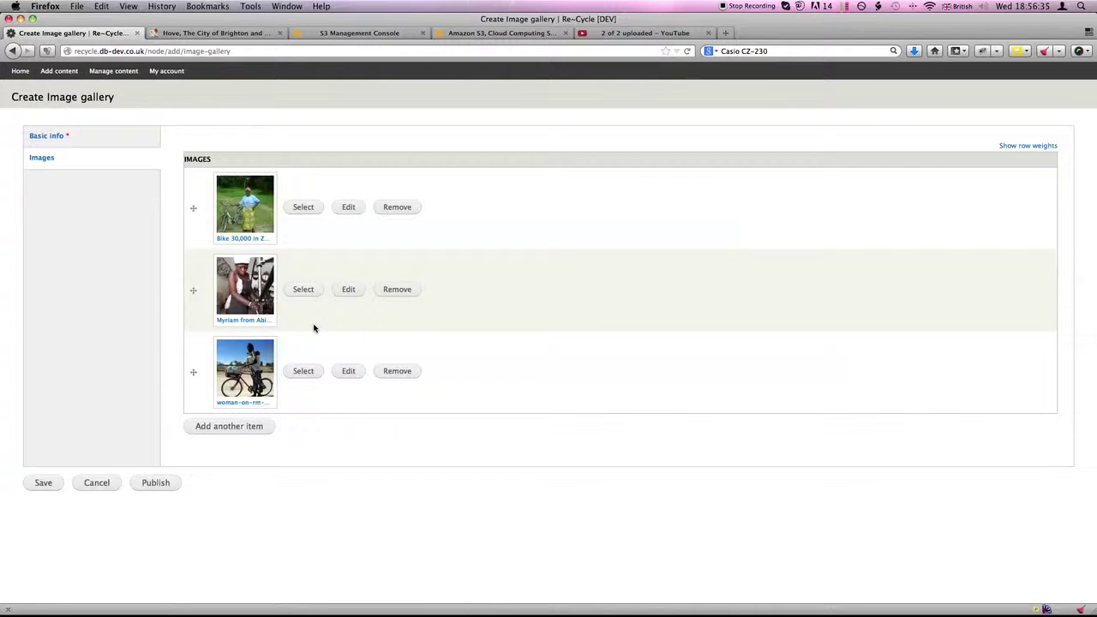
- Save the new image gallery and open its Ability Bikes mechanic image to review the picture and caption
click(43, 483)
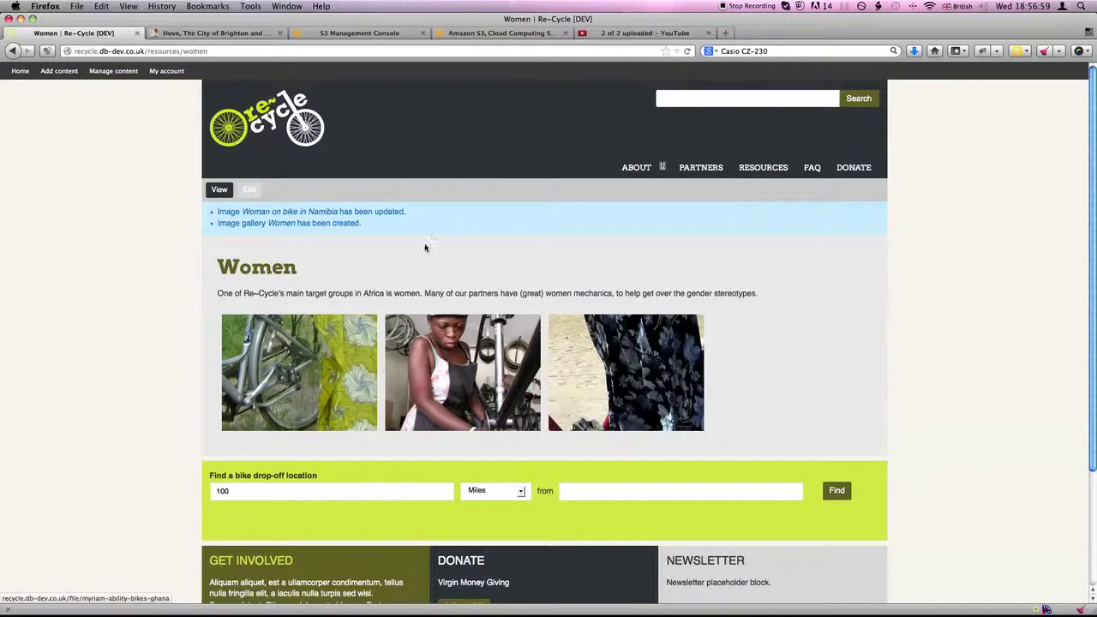
click(462, 369)
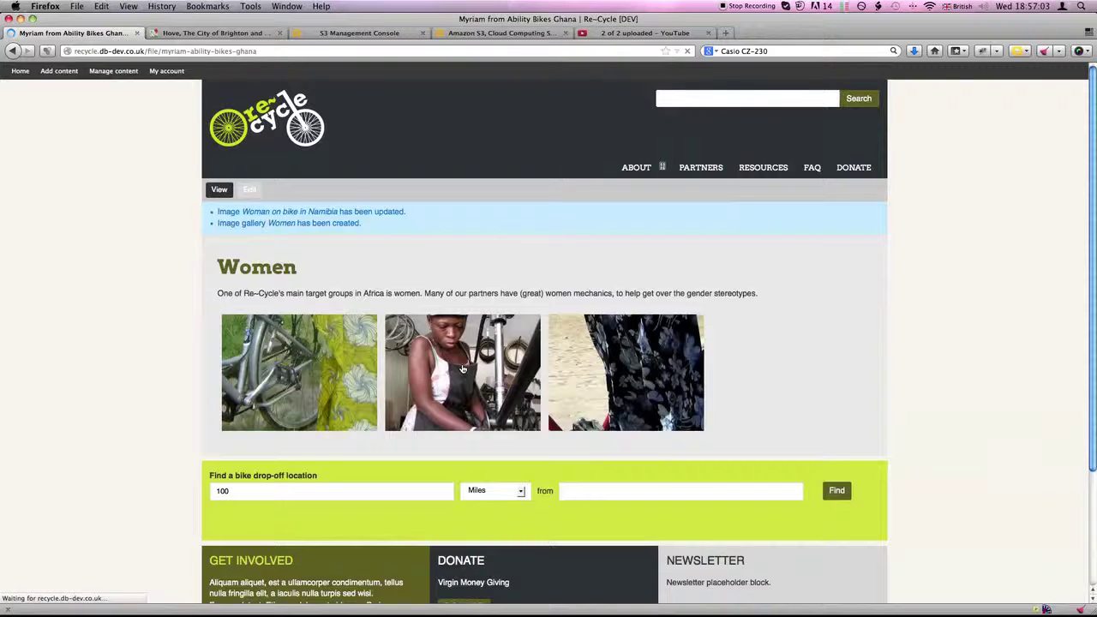
scroll(362, 310, down, 3)
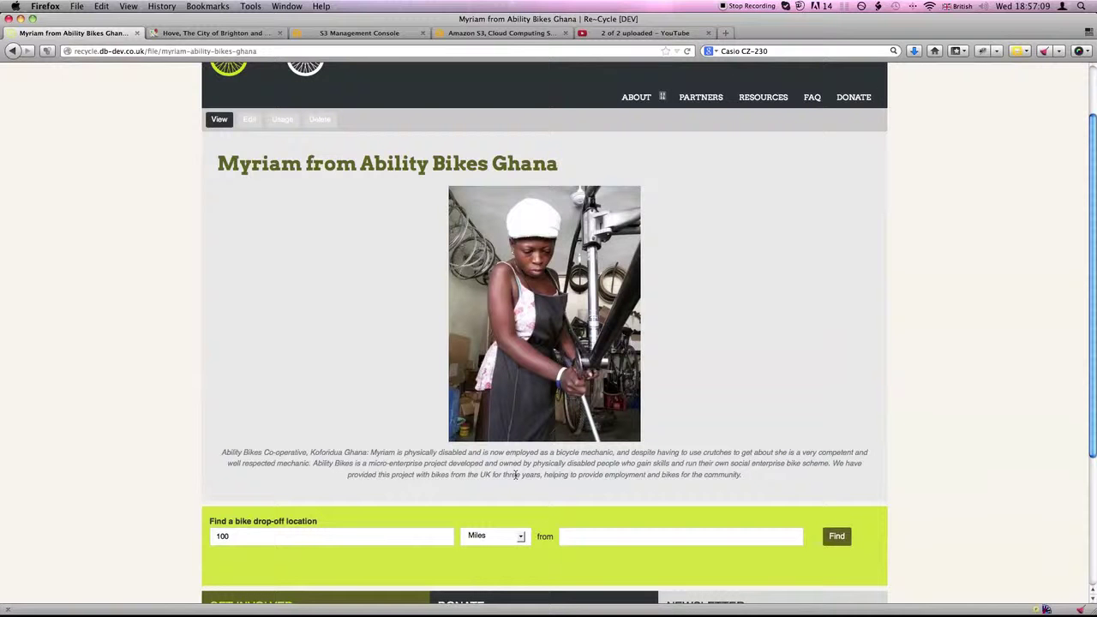
- Open the Image galleries listing under Resources and examine how the galleries are grouped by theme
click(771, 104)
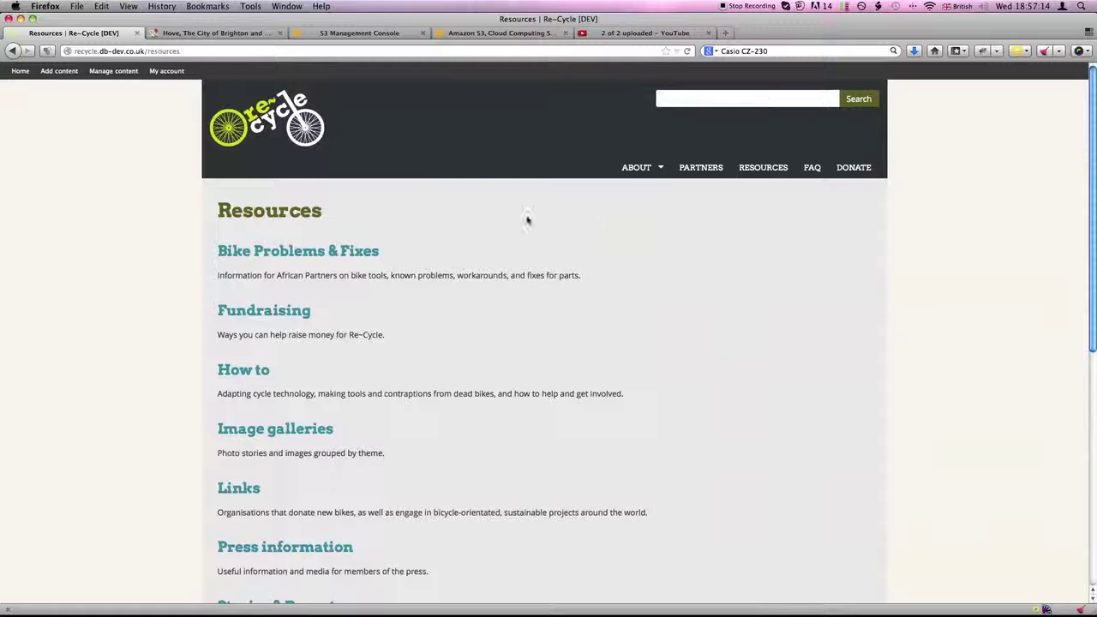
scroll(343, 385, down, 2)
click(284, 370)
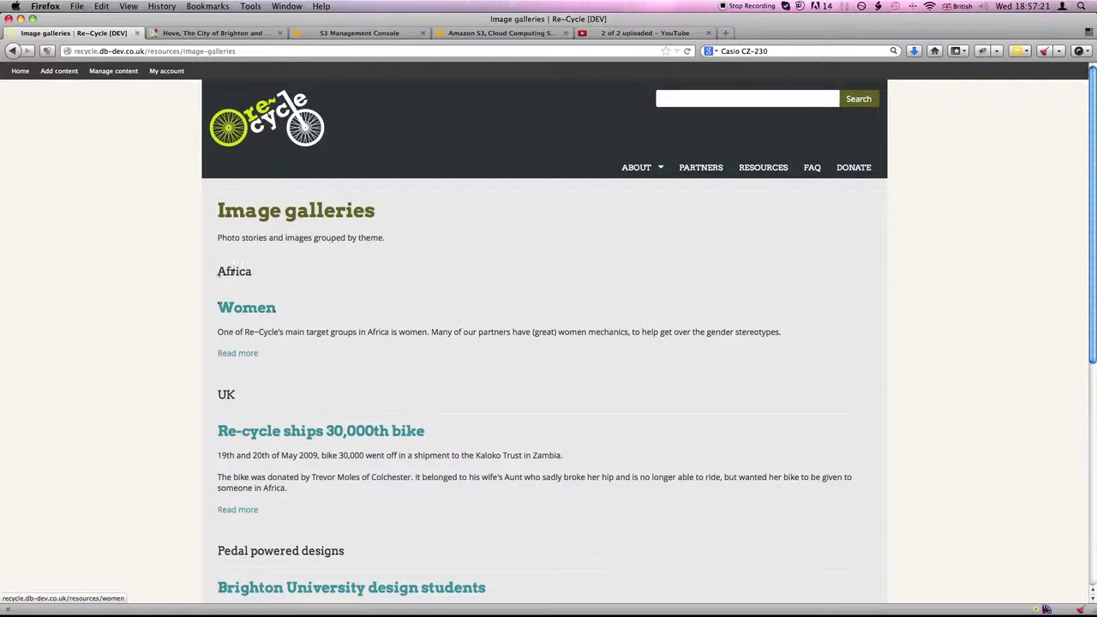
scroll(231, 273, down, 3)
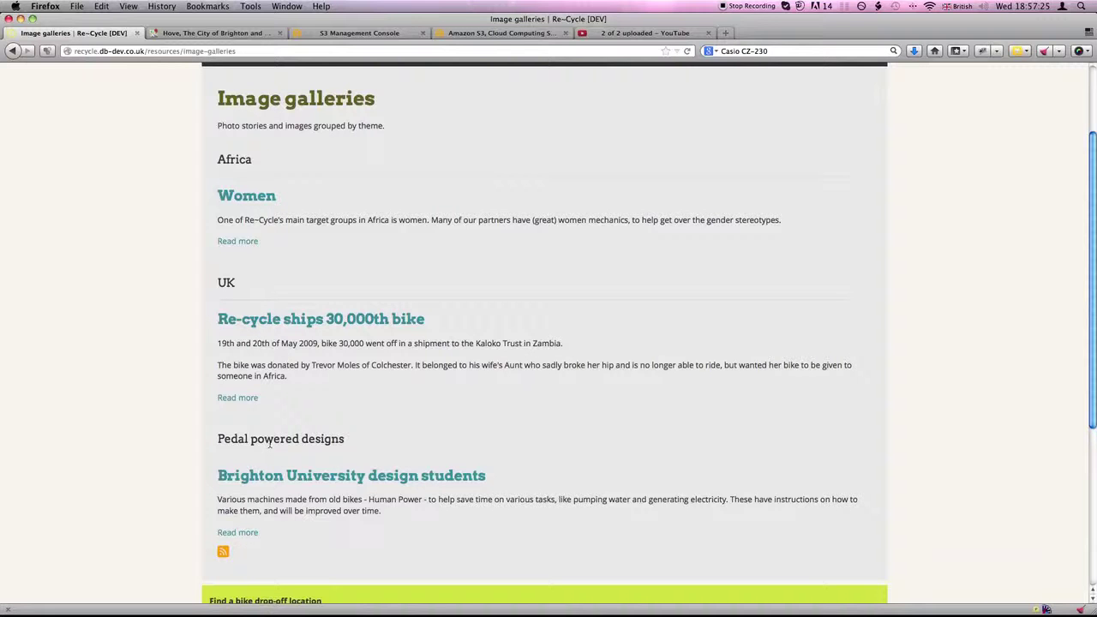
scroll(406, 453, up, 1)
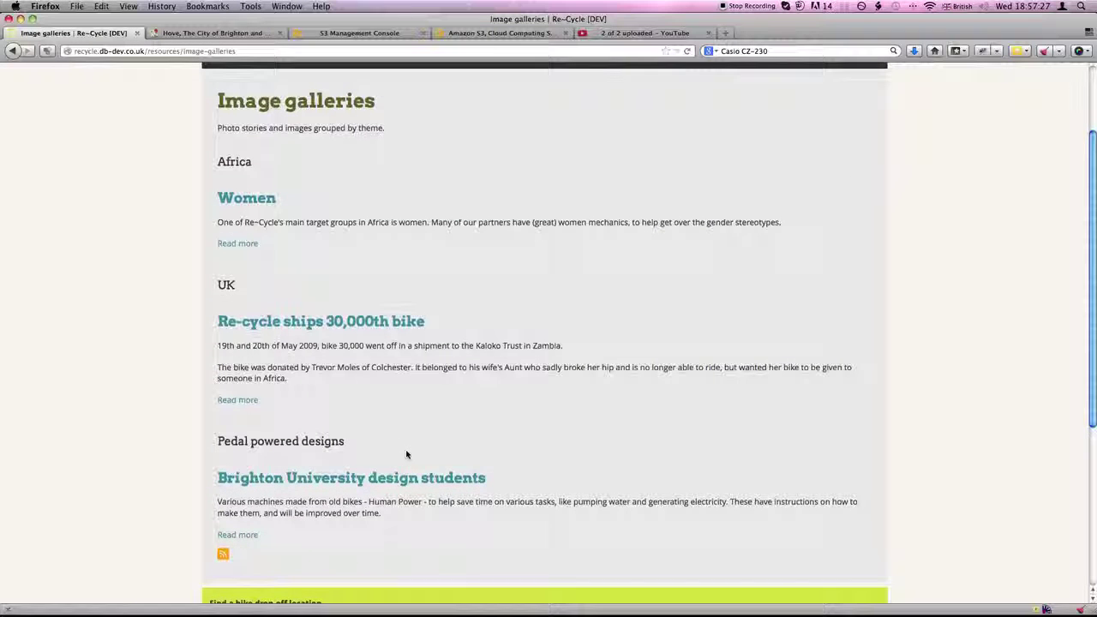
scroll(406, 453, up, 2)
scroll(406, 453, down, 2)
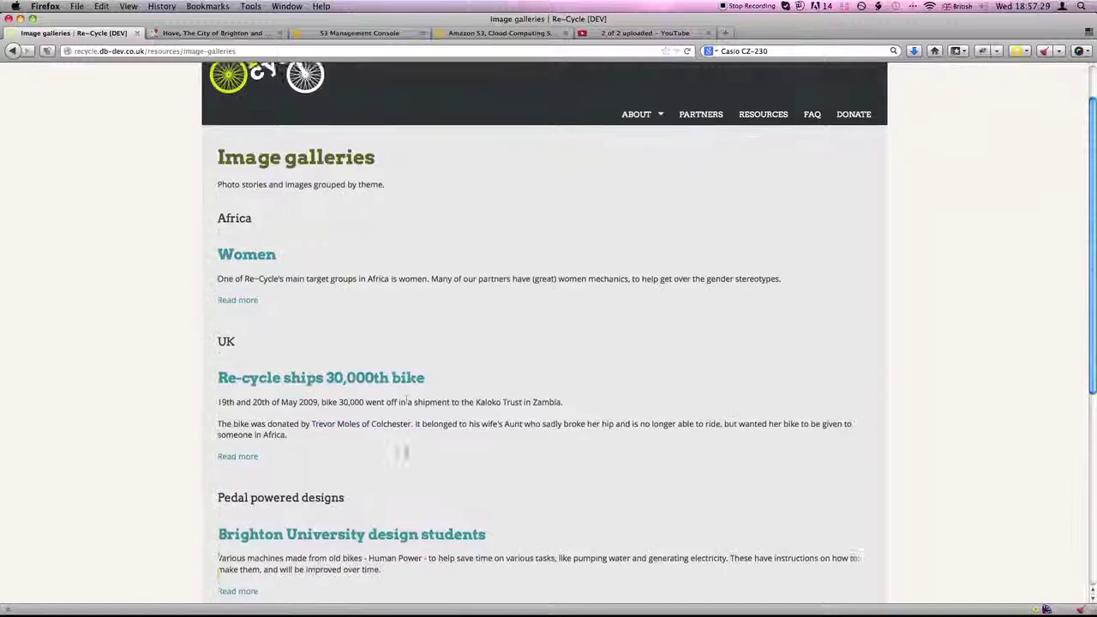